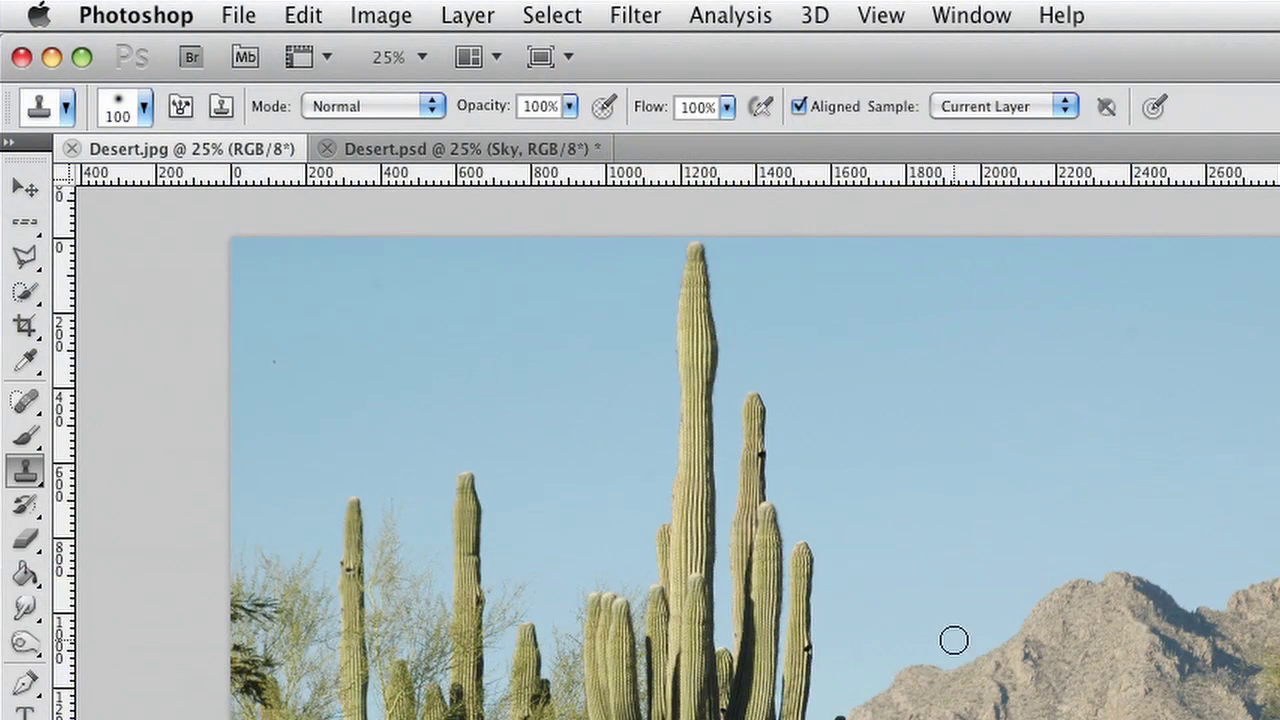
Open Photoshop's Select menu for the Desert.jpg photo.
left_click(548, 15)
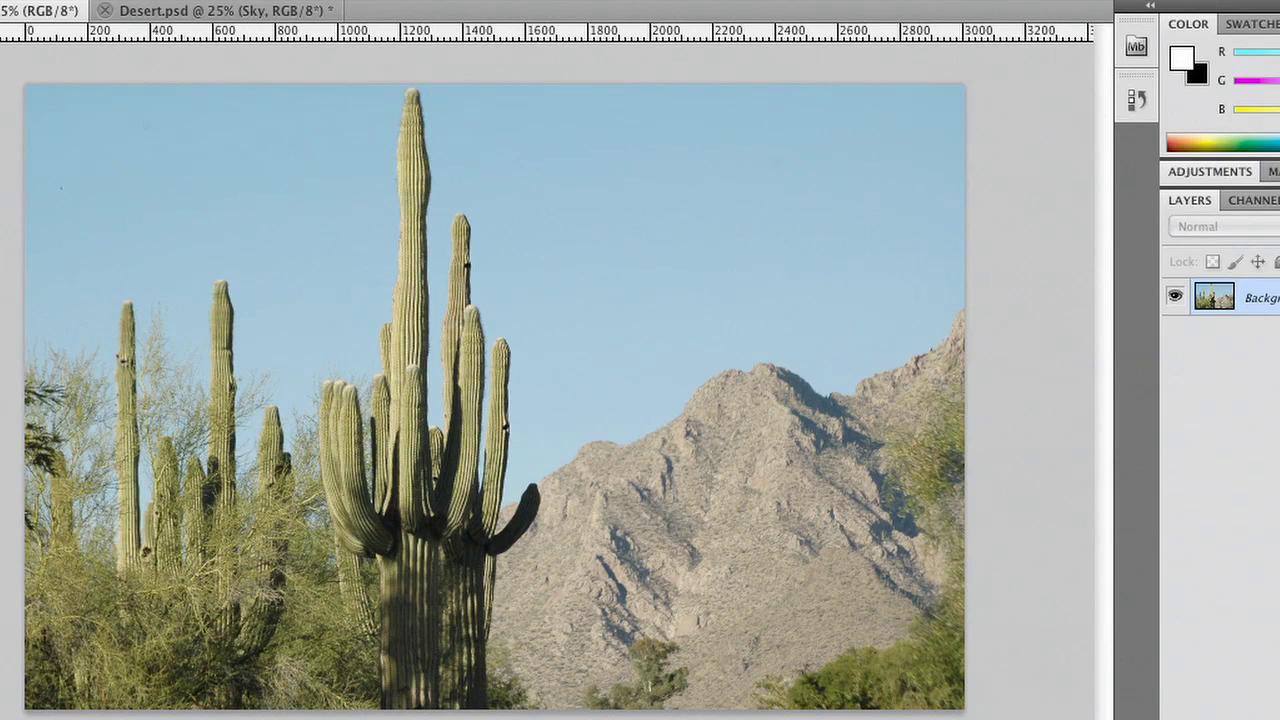
Select the mountain with Color Range by sampling across it, at Fuzziness 77 and Range 21%.
left_click_drag(1017, 184, 808, 34)
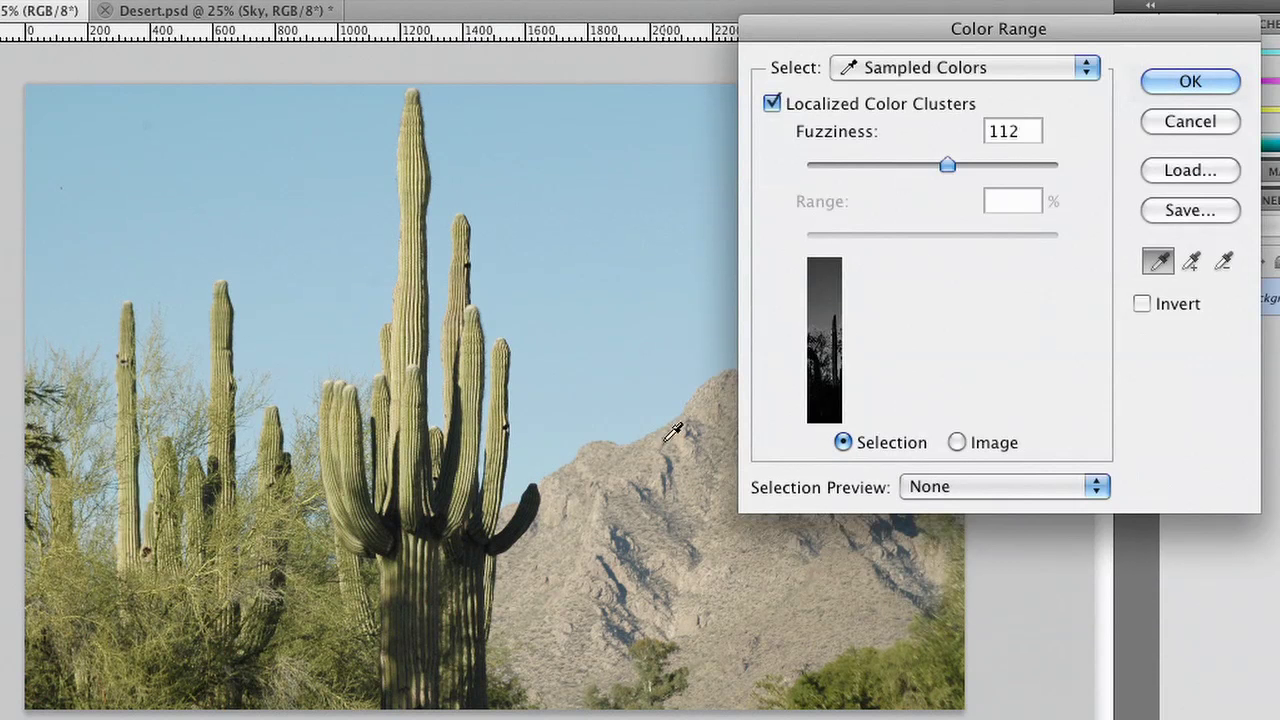
left_click(640, 492)
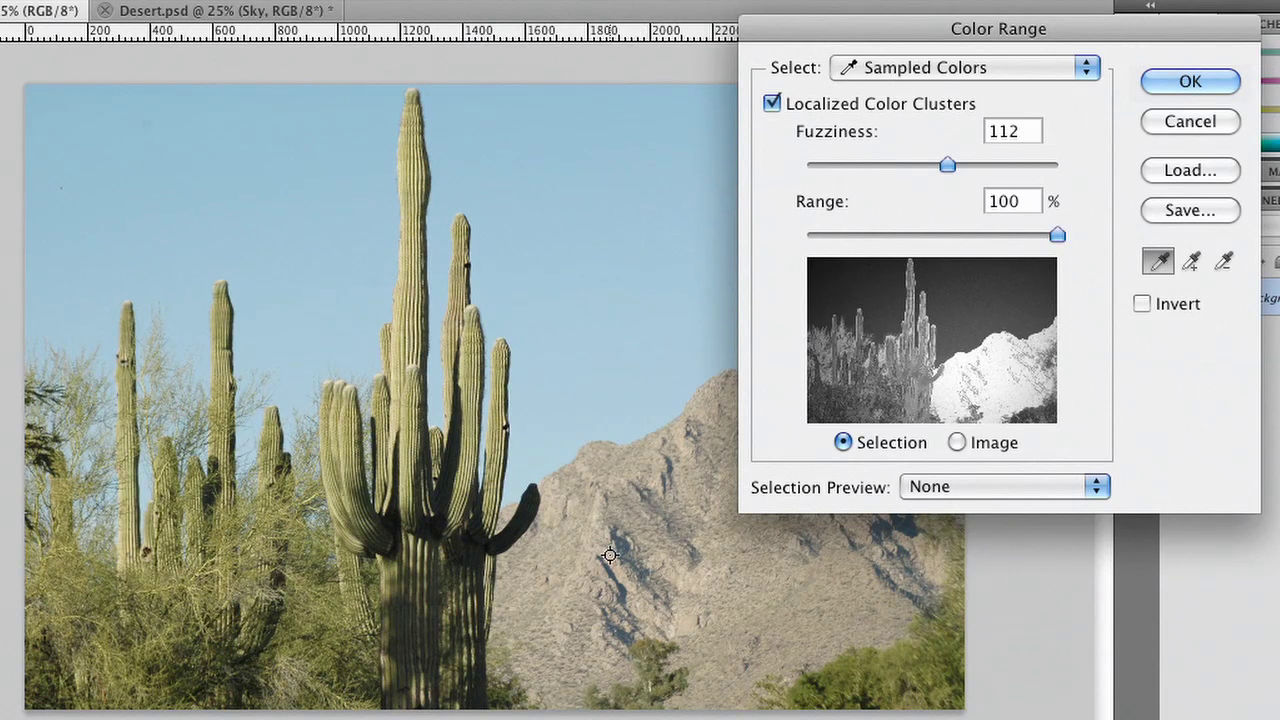
left_click_drag(947, 164, 901, 164)
left_click_drag(1057, 234, 859, 237)
left_click_drag(818, 551, 683, 530)
left_click_drag(1040, 378, 977, 318)
key("alt")
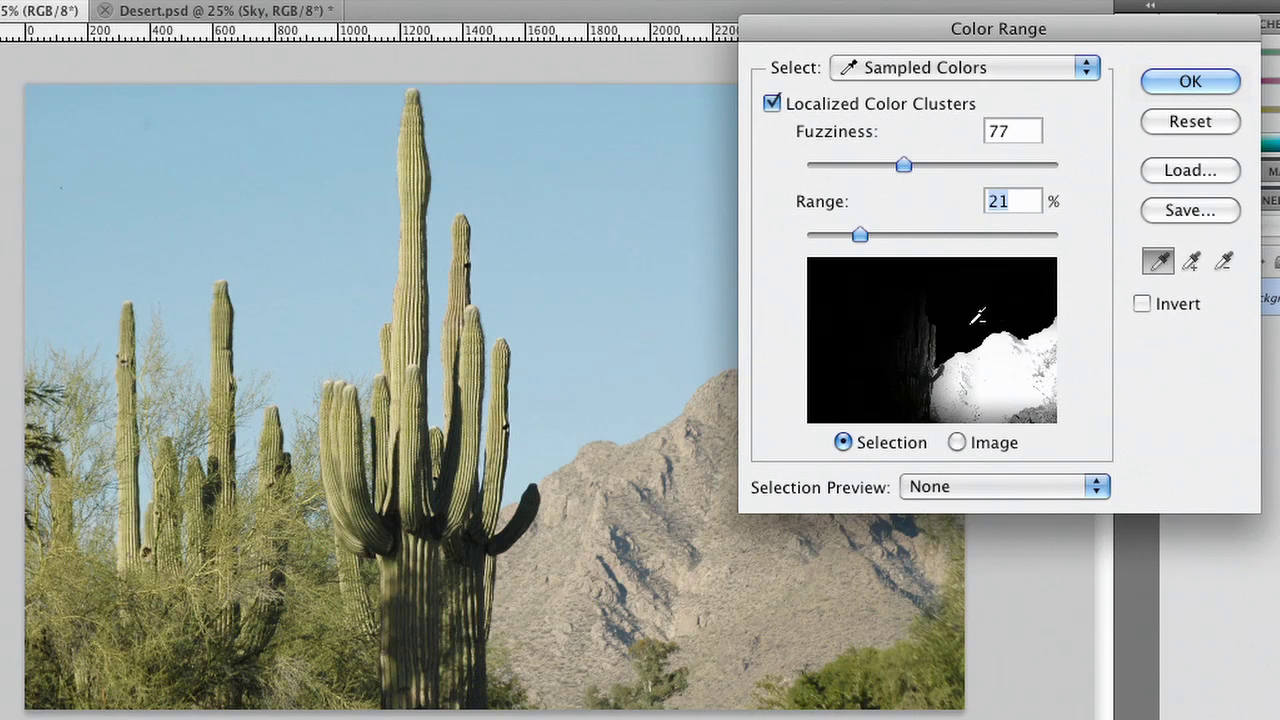
left_click(947, 400, "shift")
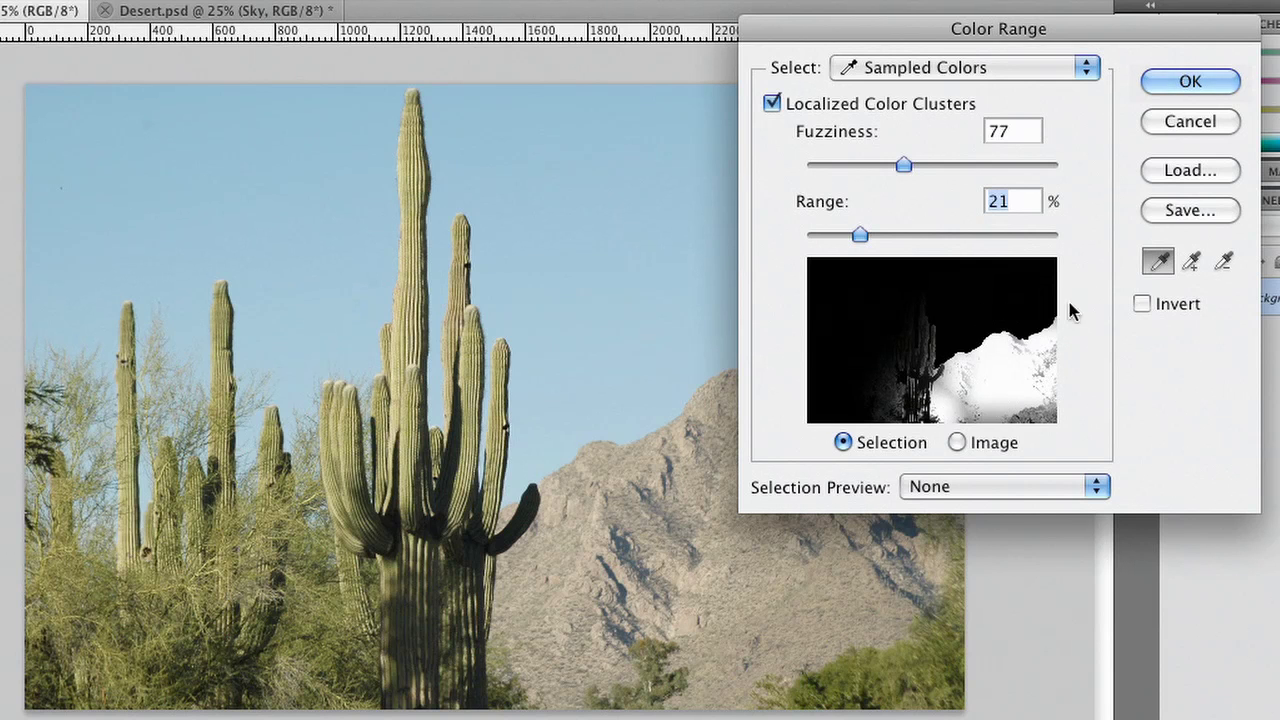
left_click(1188, 81)
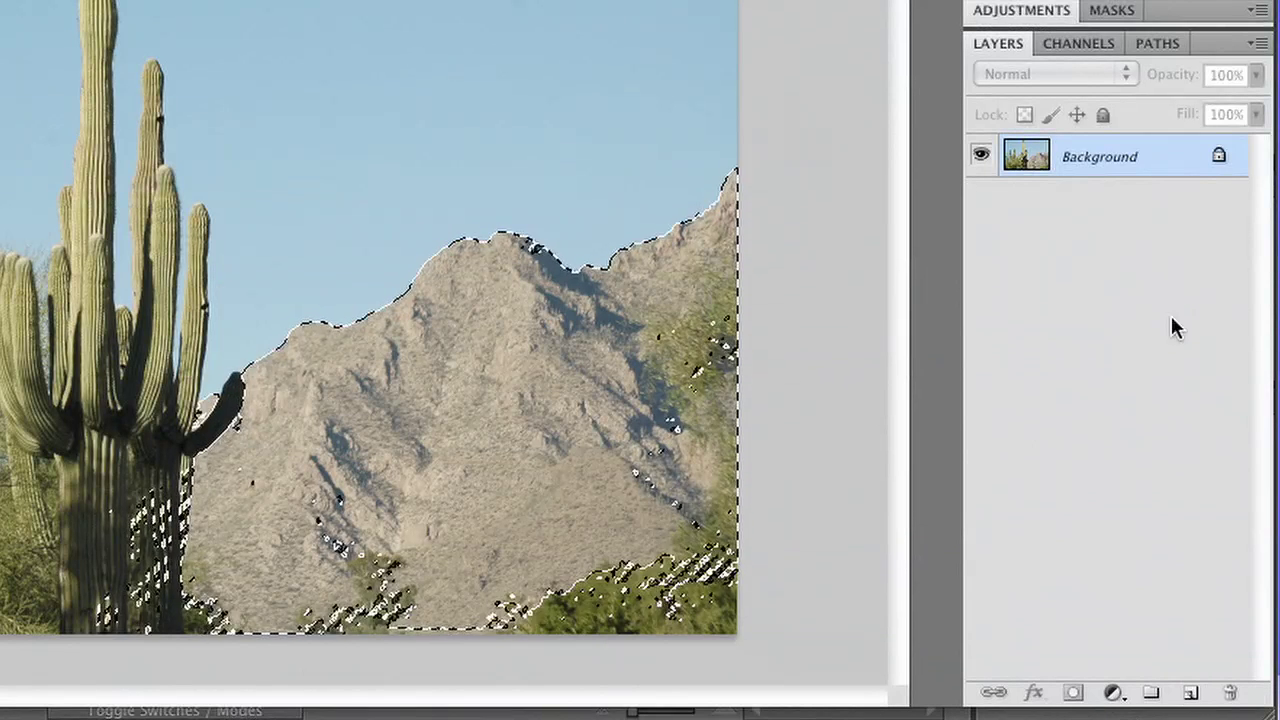
Duplicate the Background layer, mask the copy to the mountain selection, and hide the original.
right_click(1104, 159)
left_click(1068, 220)
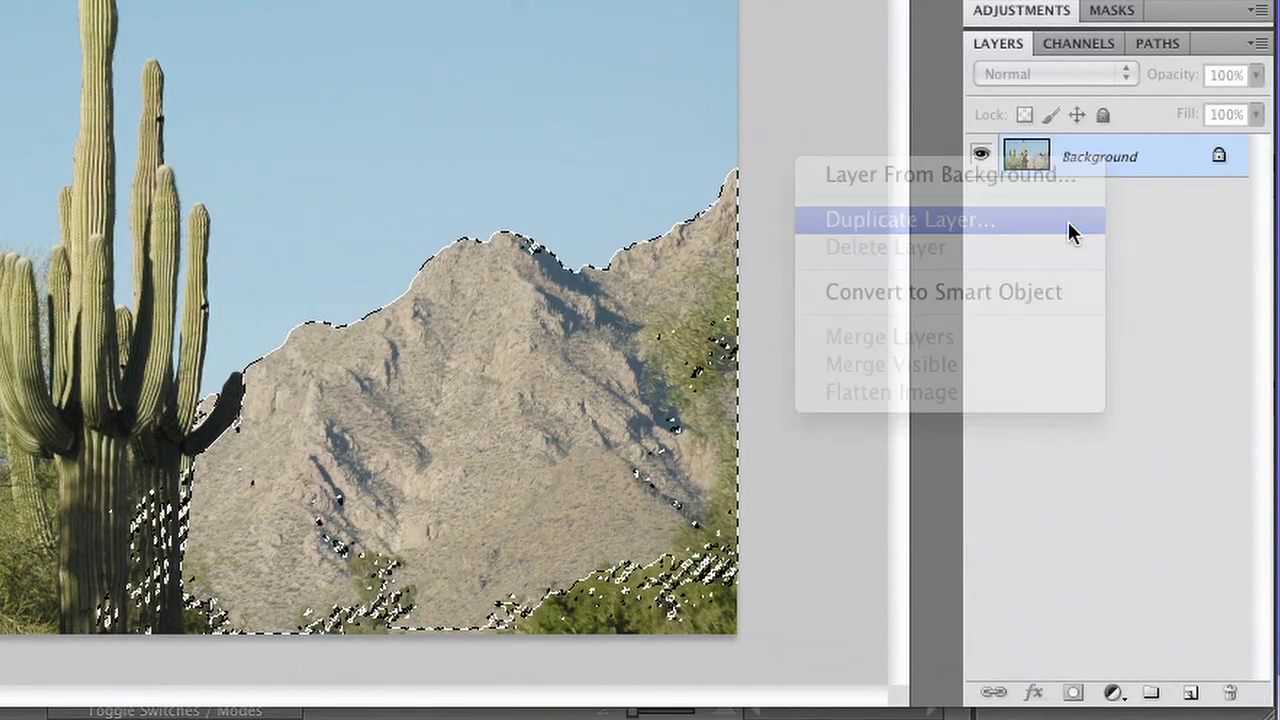
left_click(880, 286)
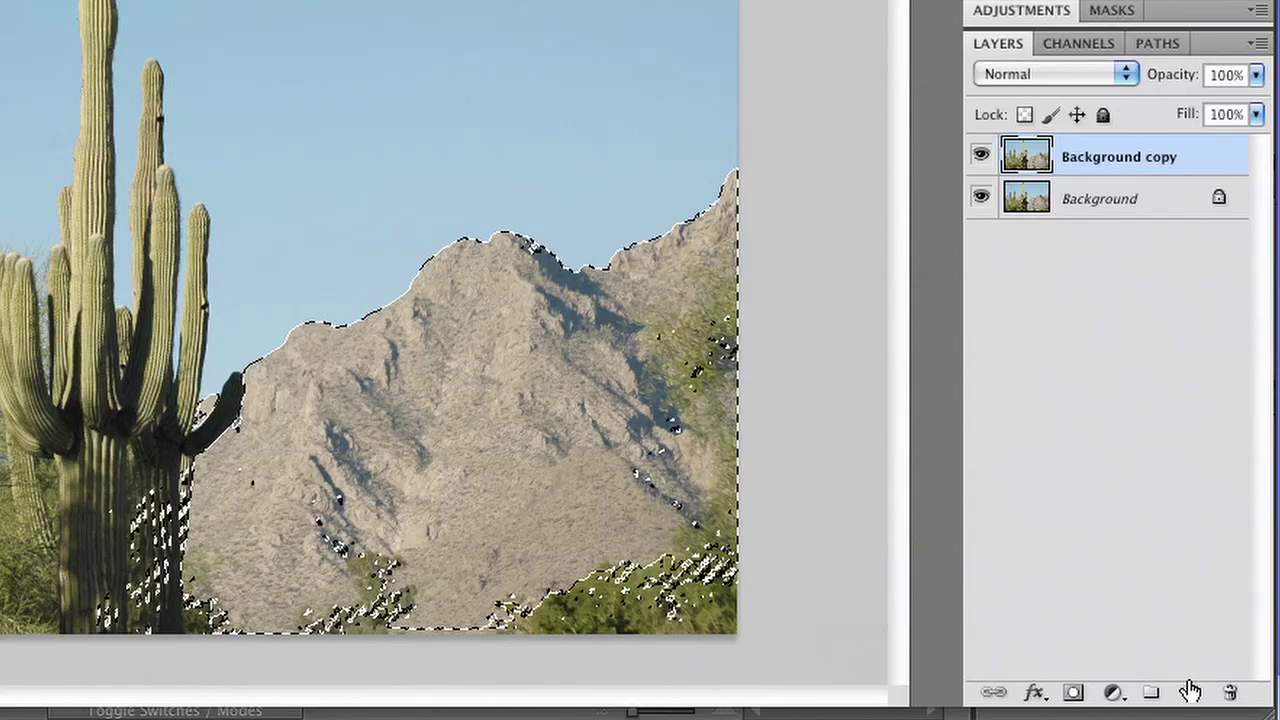
left_click(1074, 700)
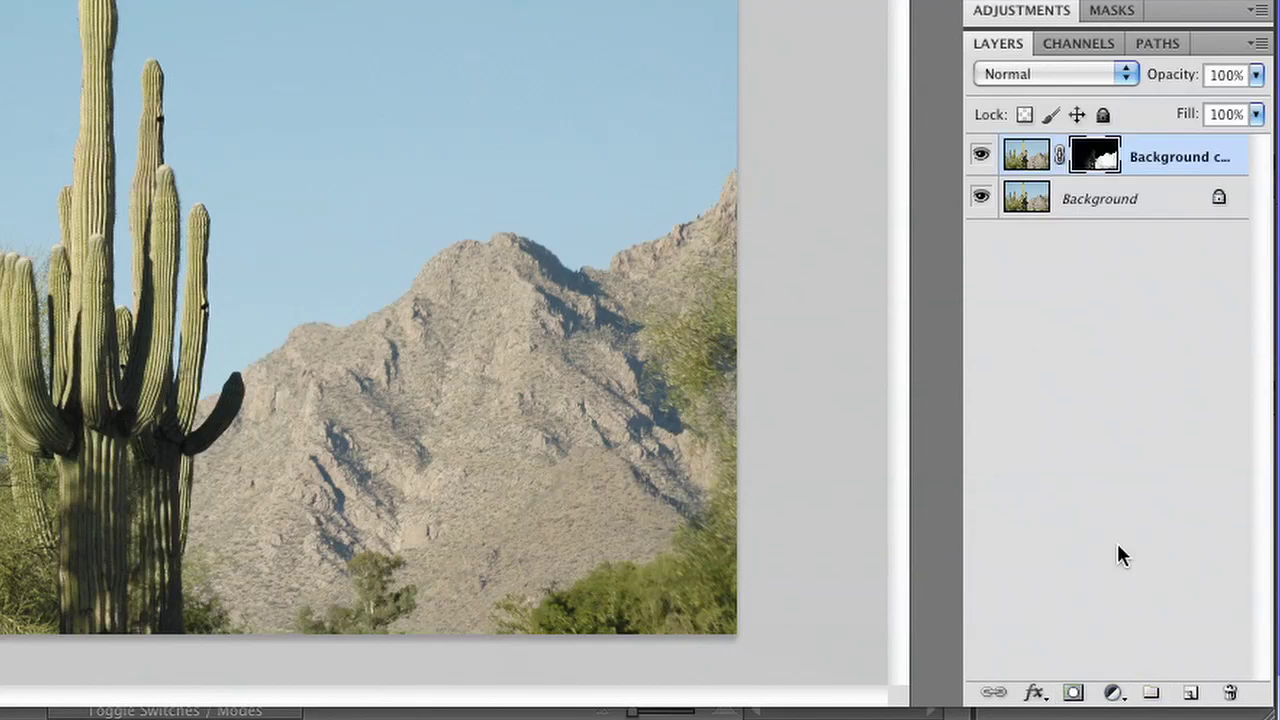
left_click(980, 198)
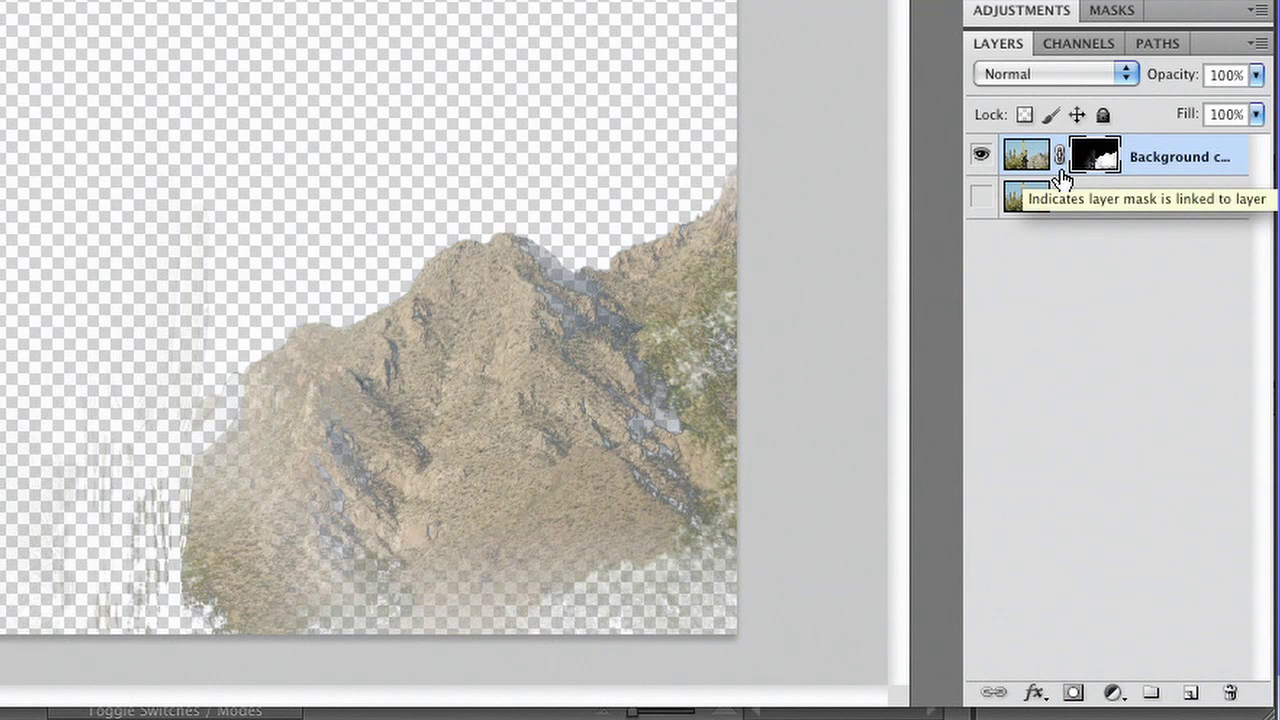
Apply the mask permanently to the Background copy layer.
right_click(1159, 160)
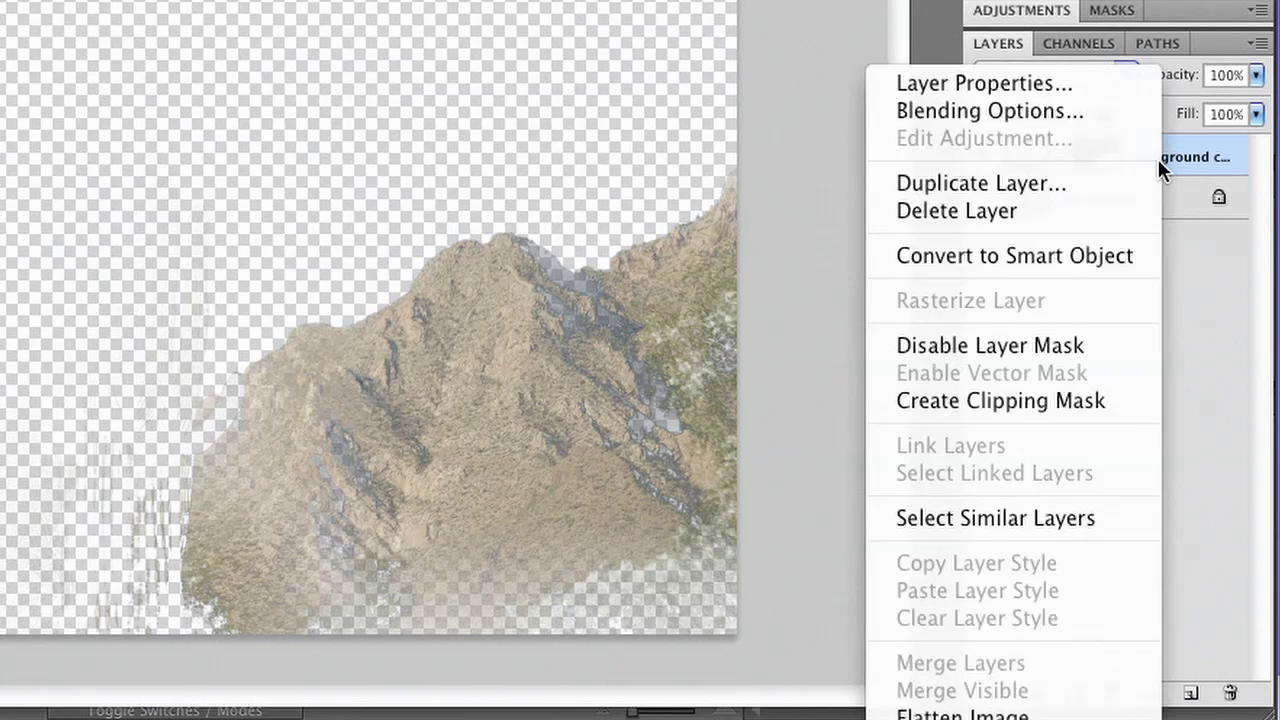
left_click(1199, 390)
left_click_drag(1105, 168, 1229, 692)
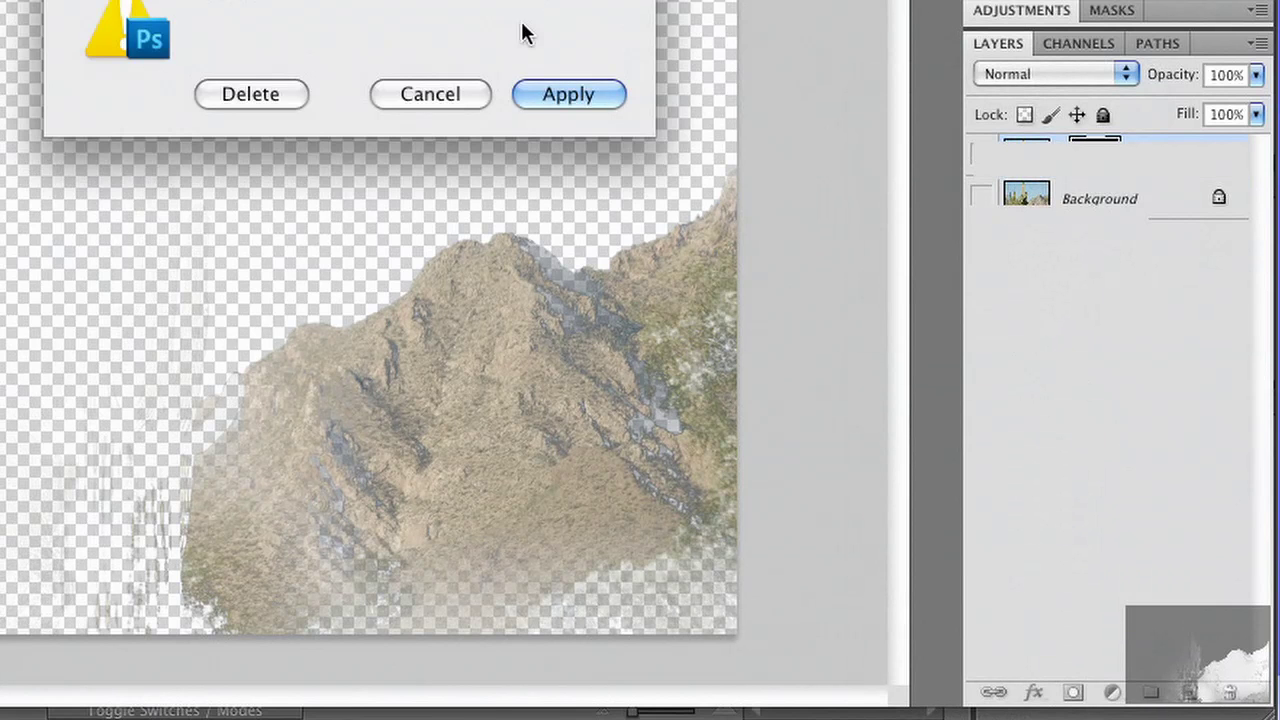
left_click(569, 96)
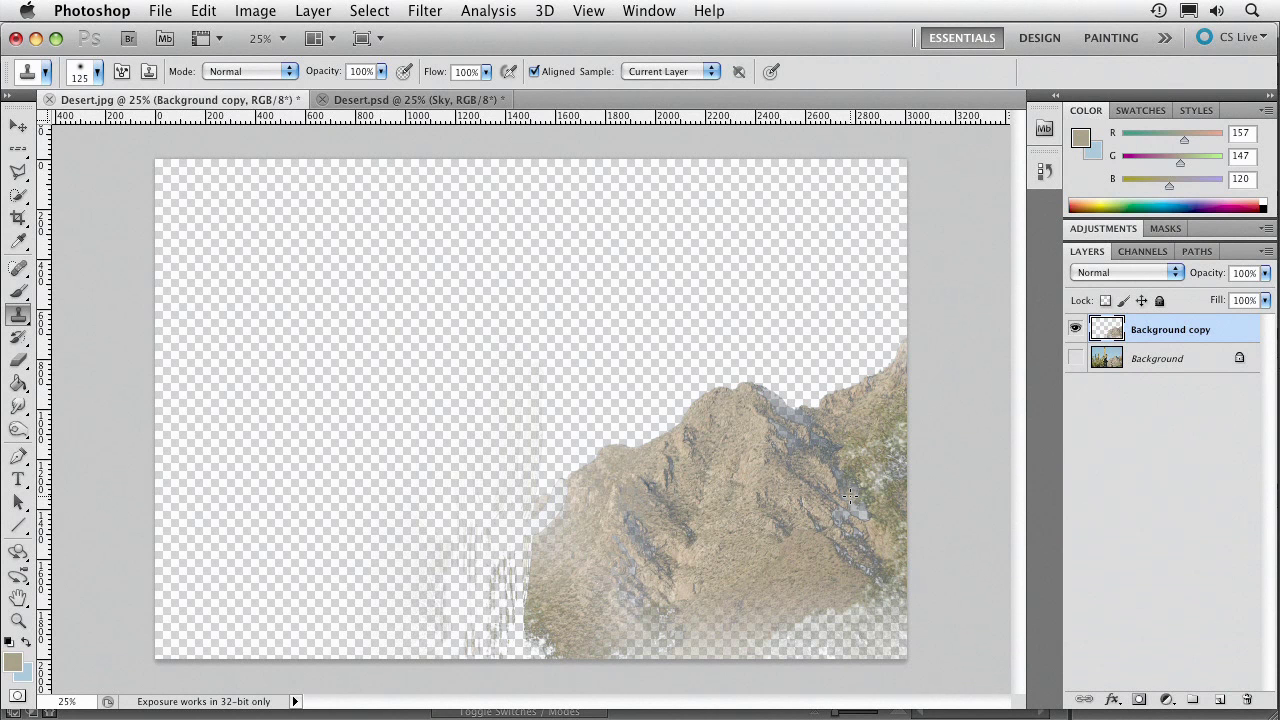
Clone rock texture over the mountain's faded lower-left edge with a larger brush, then hide the cutout.
key("bracketright")
key("bracketright")
key("bracketright")
key("bracketright")
key("bracketright")
key("bracketright")
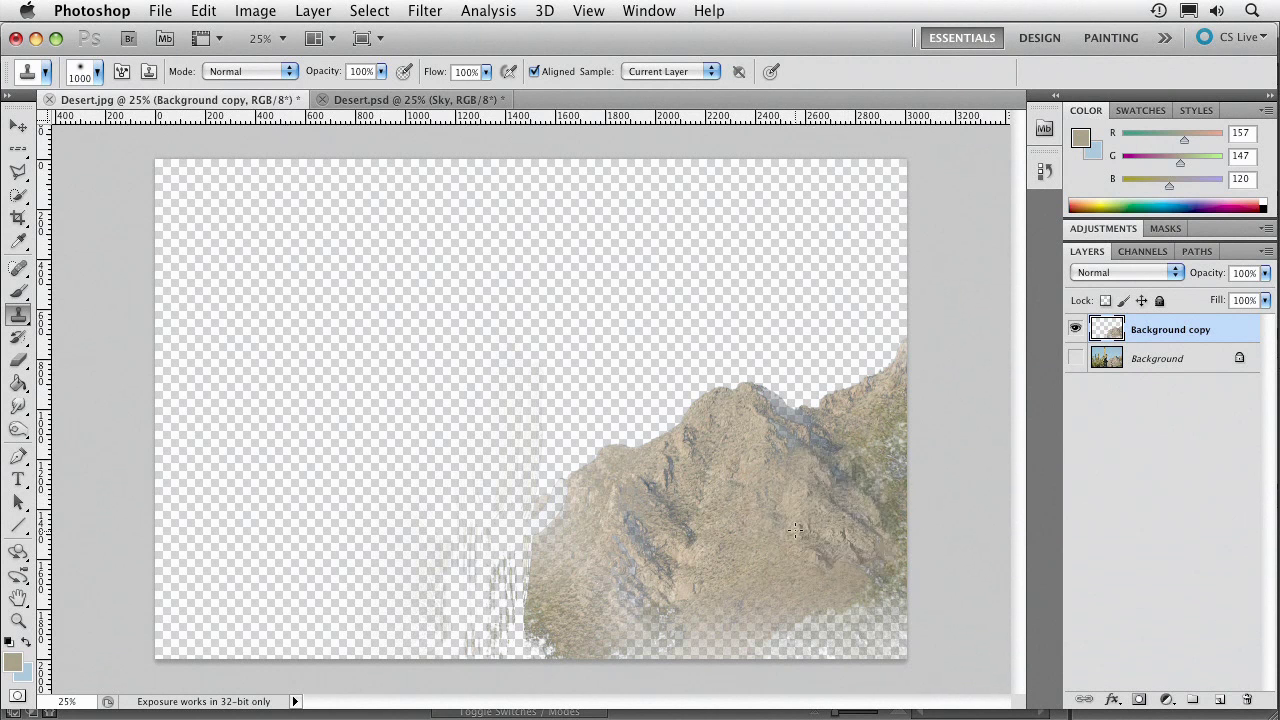
mouse_move(775, 533)
left_mouse_down()
mouse_move(797, 526)
mouse_move(854, 551)
mouse_move(878, 588)
mouse_move(880, 630)
mouse_move(670, 655)
mouse_move(630, 643)
mouse_move(691, 648)
left_mouse_up()
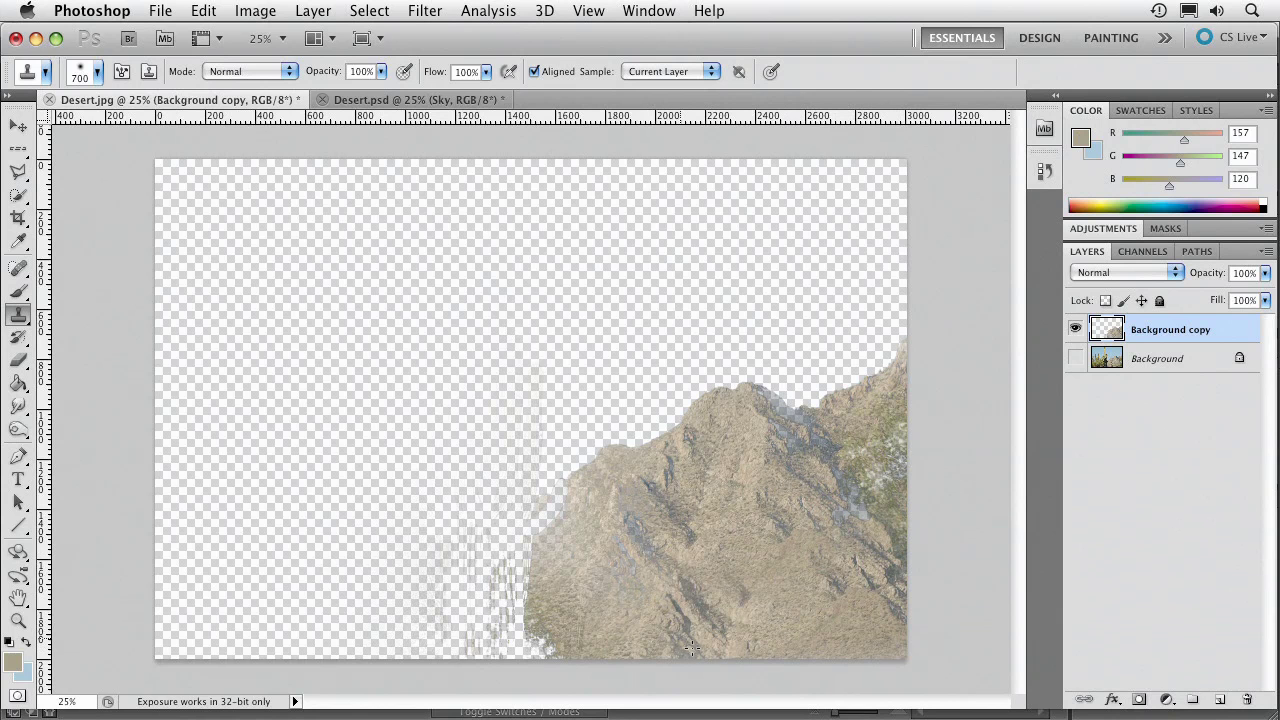
mouse_move(588, 611)
left_mouse_down()
mouse_move(513, 654)
mouse_move(449, 660)
left_mouse_up()
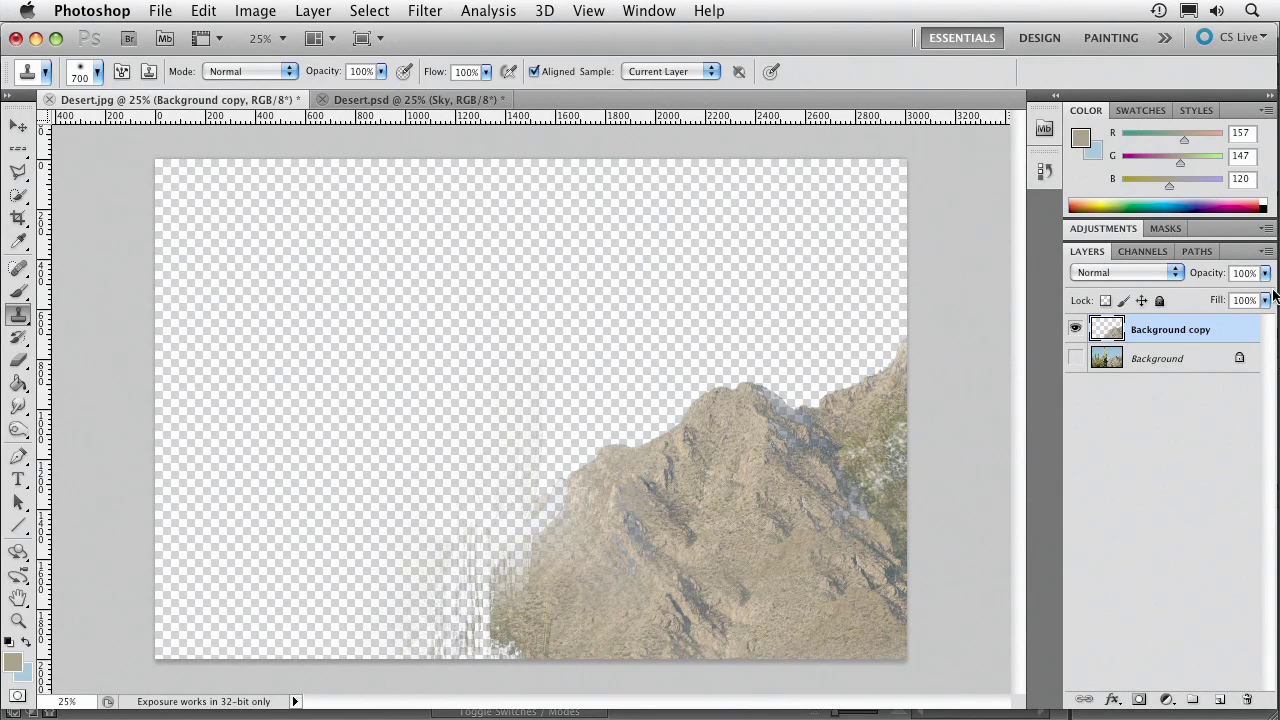
left_click(1075, 333)
Show and target the original Background photo and start a Color Range selection using Sampled Colors.
left_click(1075, 358)
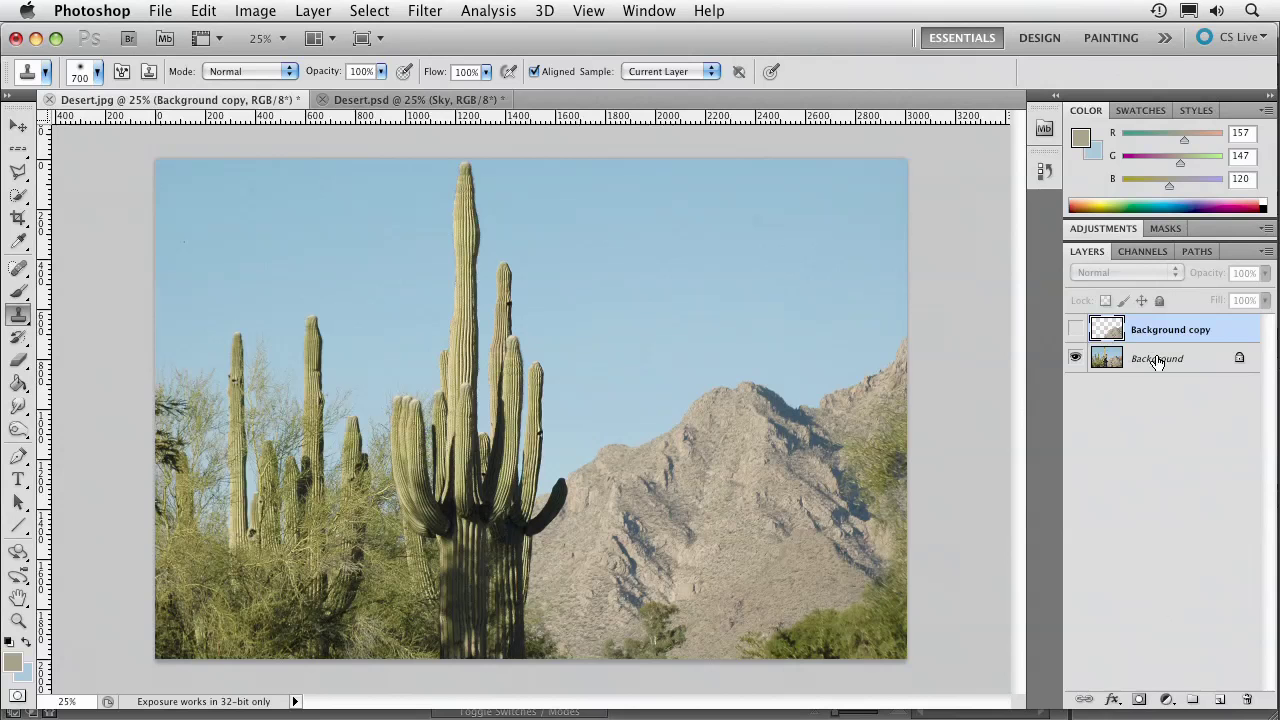
left_click(1148, 362)
left_click(369, 10)
left_click(375, 205)
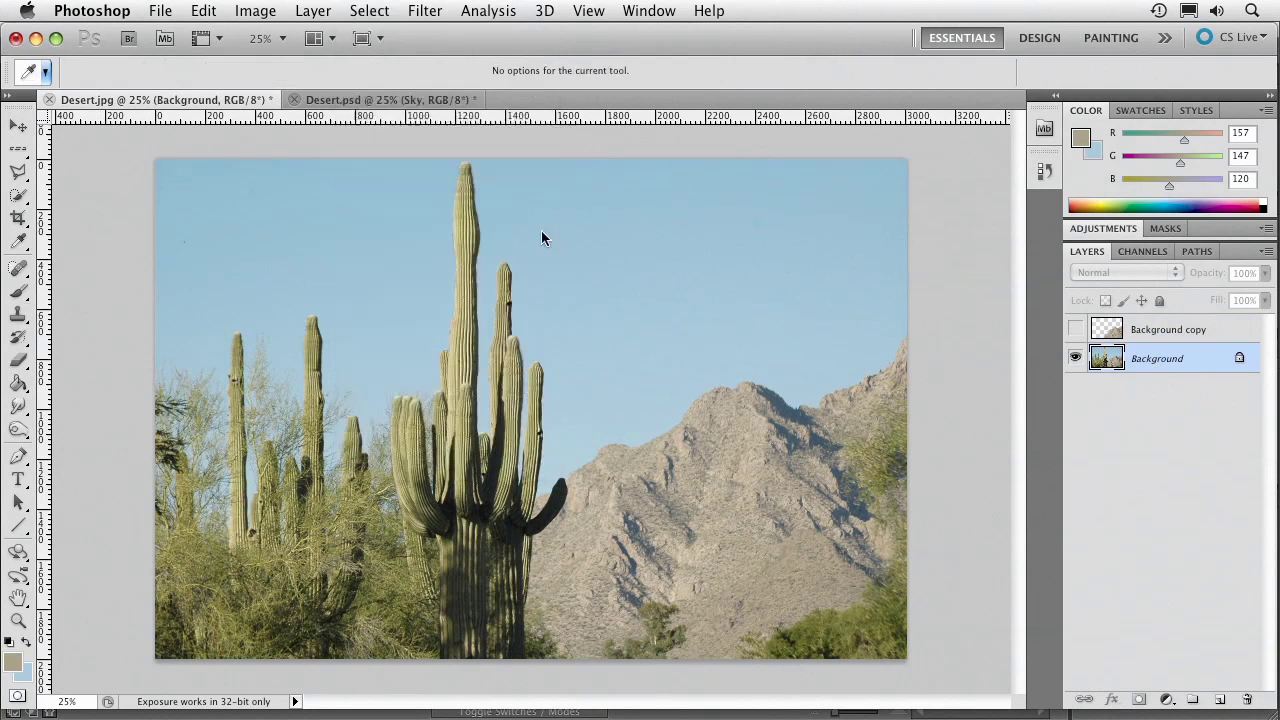
left_click(874, 148)
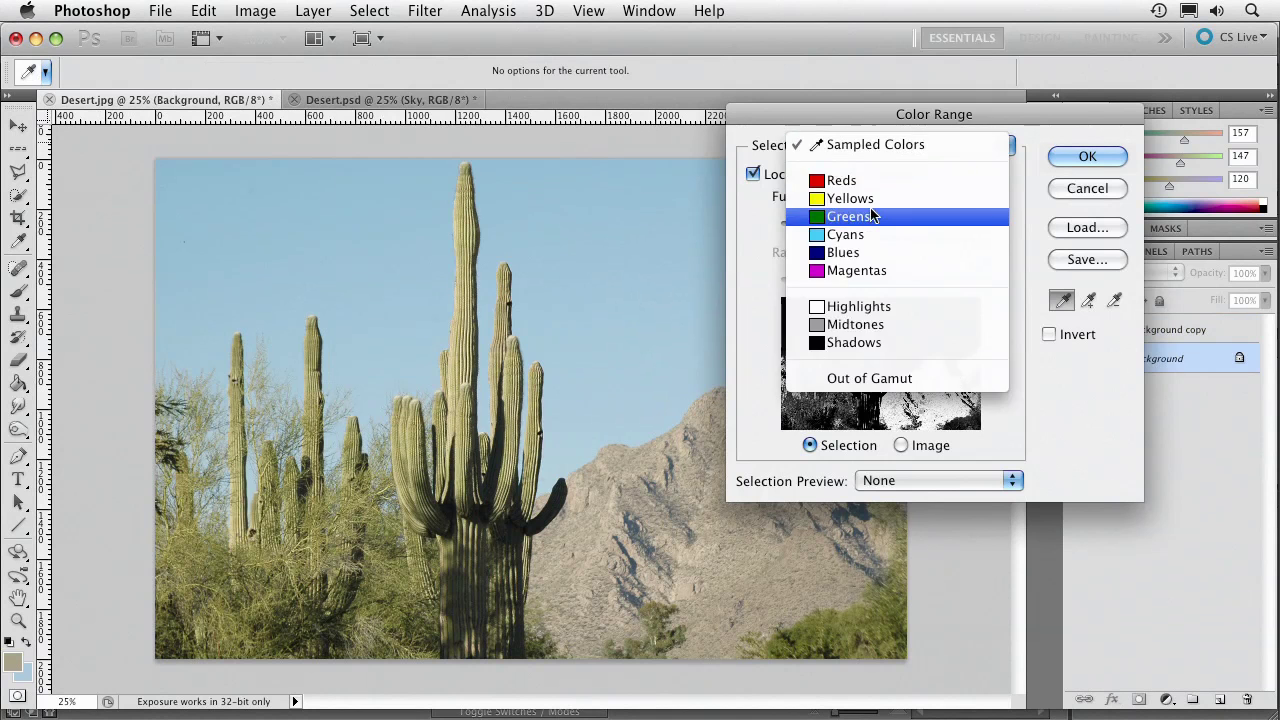
left_click(872, 216)
left_click(846, 152)
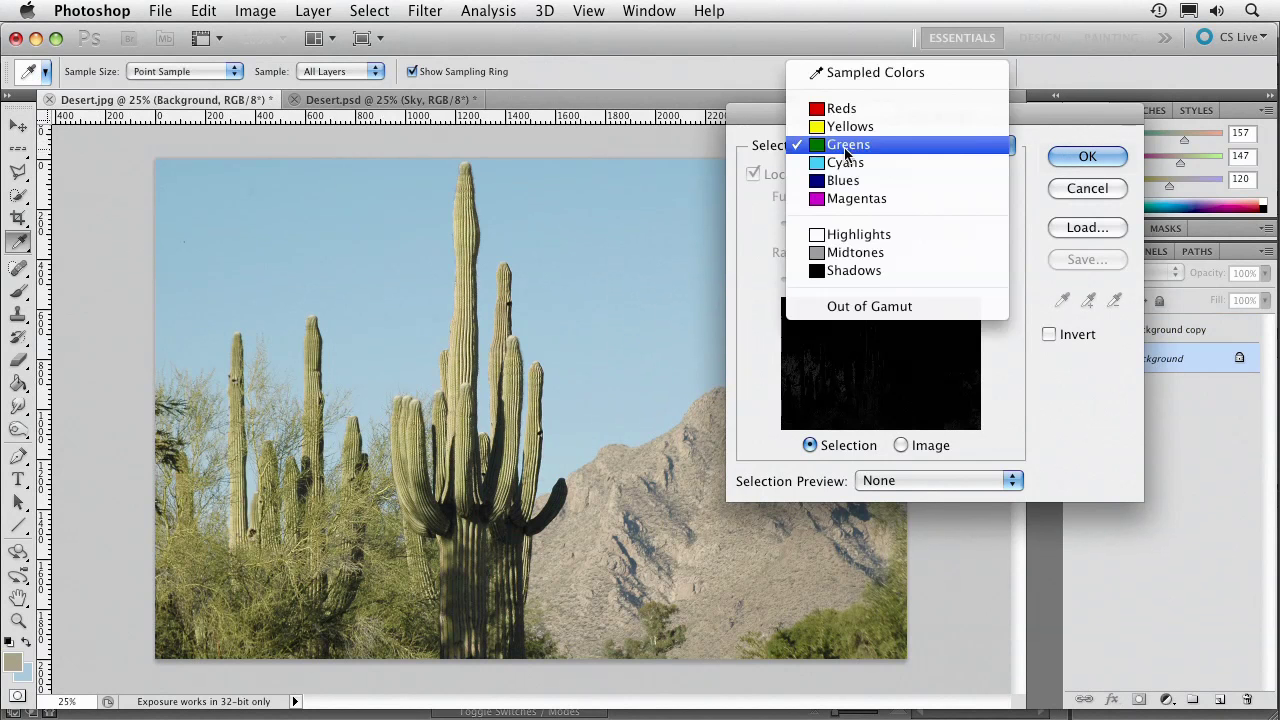
left_click(849, 72)
Sample the cacti and green bushes at Fuzziness 89 and Range 70%, excluding the mountain.
left_click(473, 578)
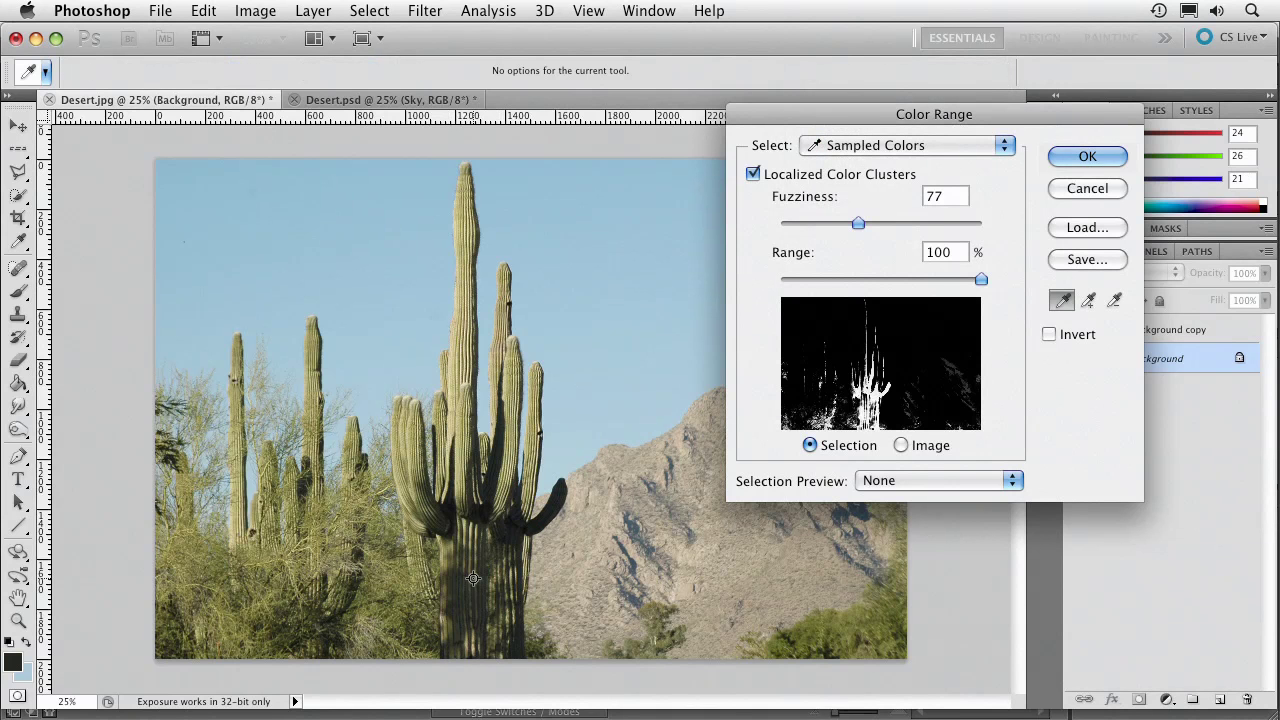
left_click_drag(399, 613, 295, 618)
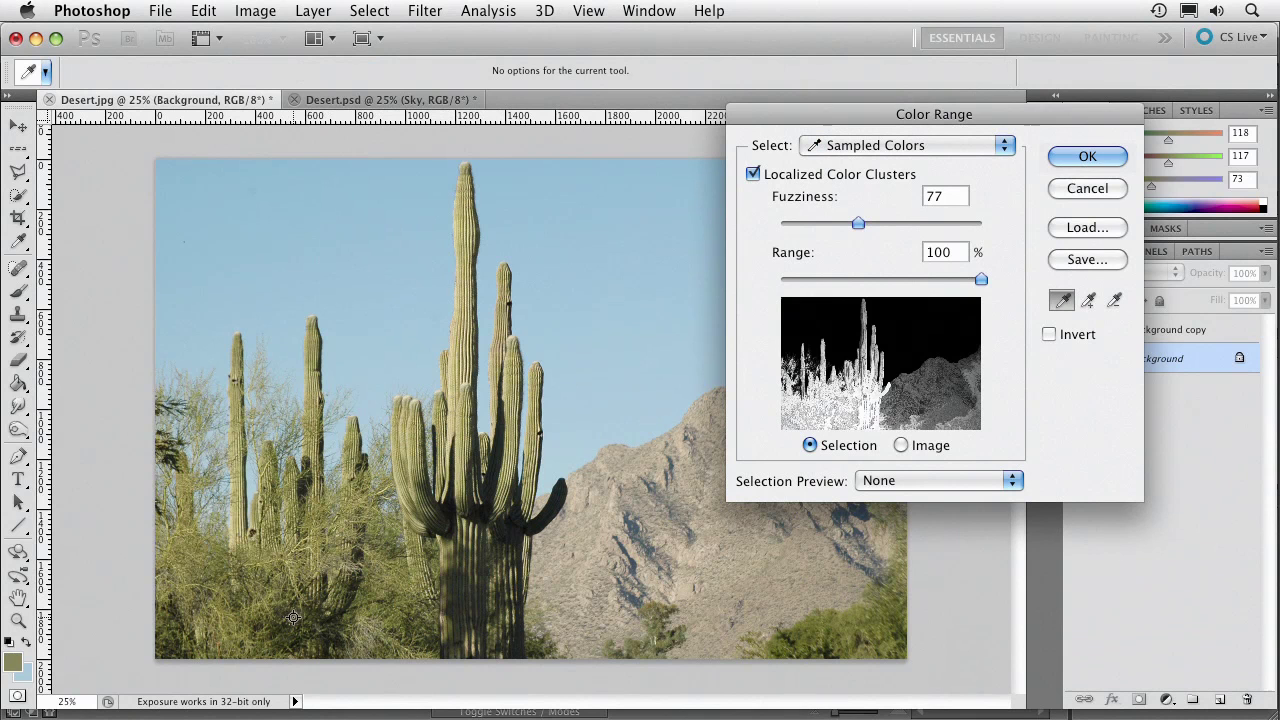
left_click_drag(858, 222, 870, 224)
left_click_drag(981, 279, 920, 281)
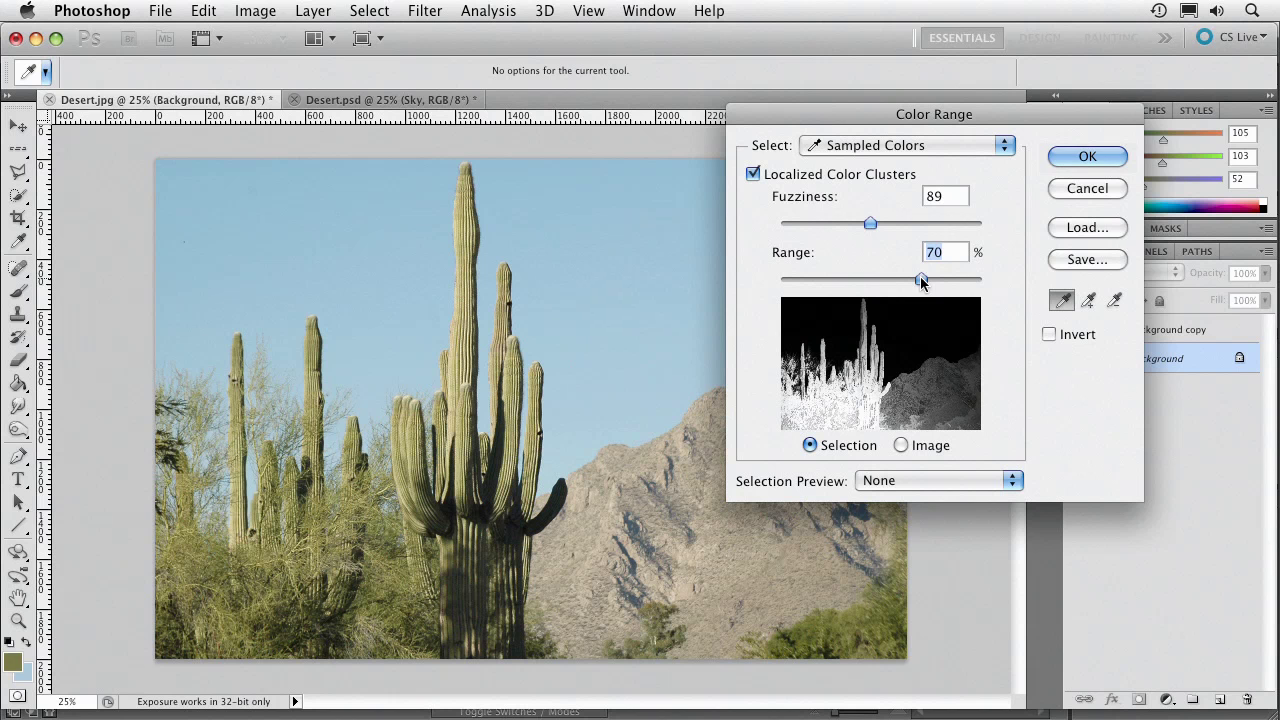
left_click(467, 252)
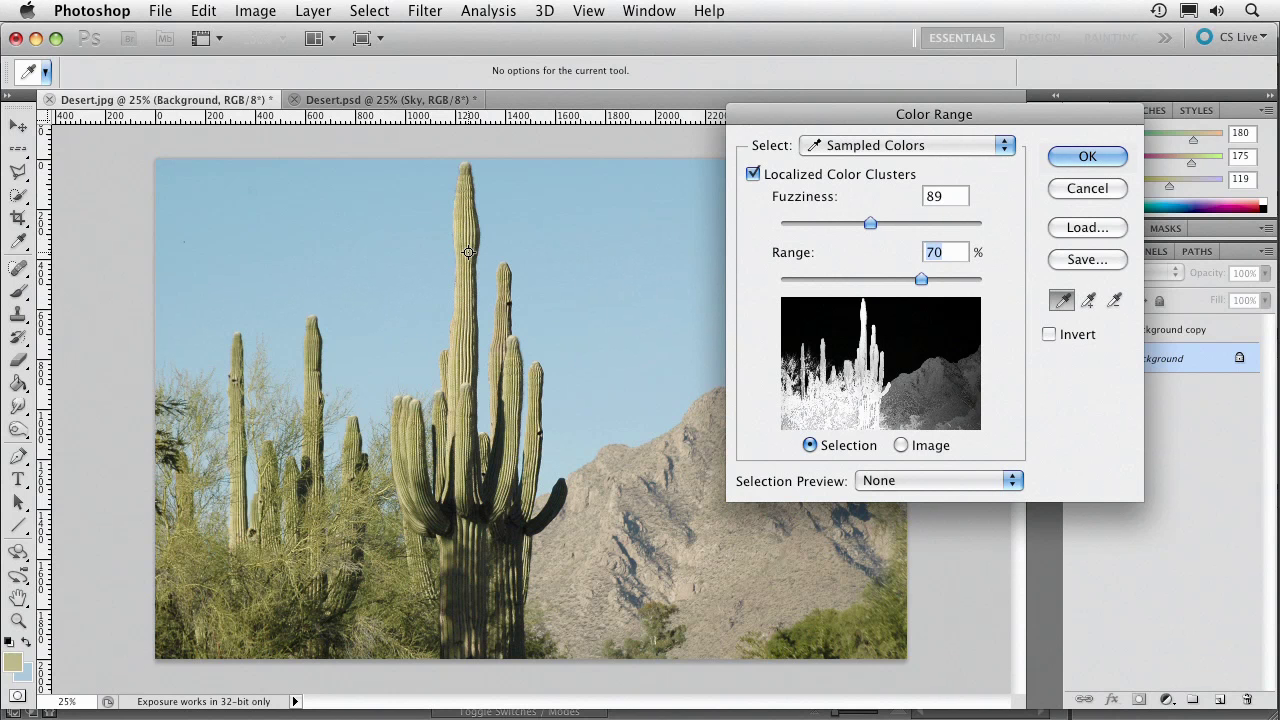
left_click(331, 551, "shift")
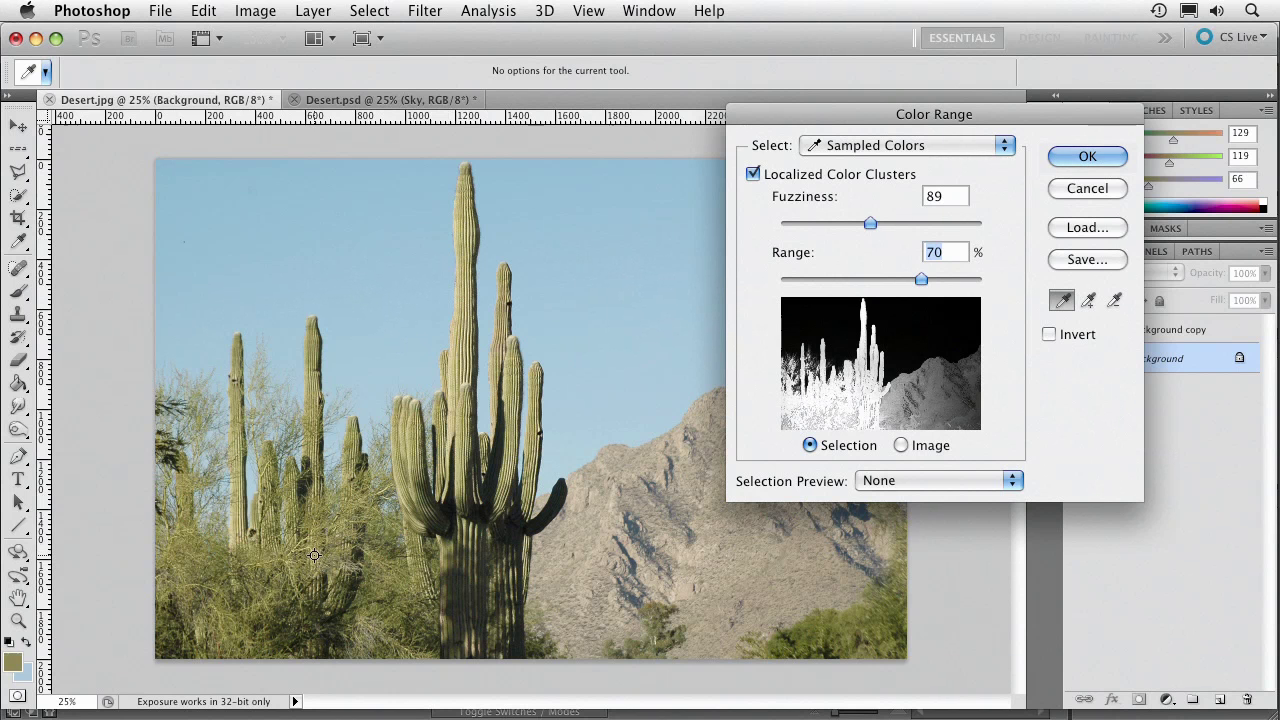
left_click(780, 529, "alt")
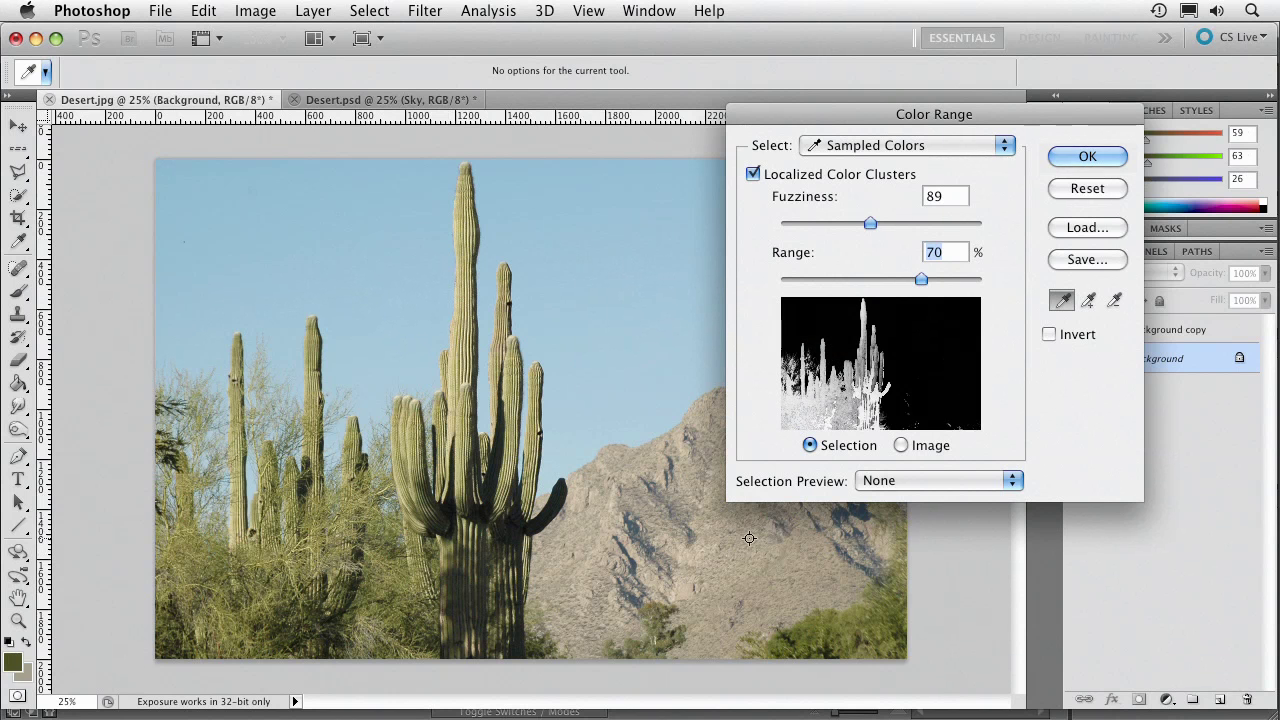
left_click(1087, 157)
key("s")
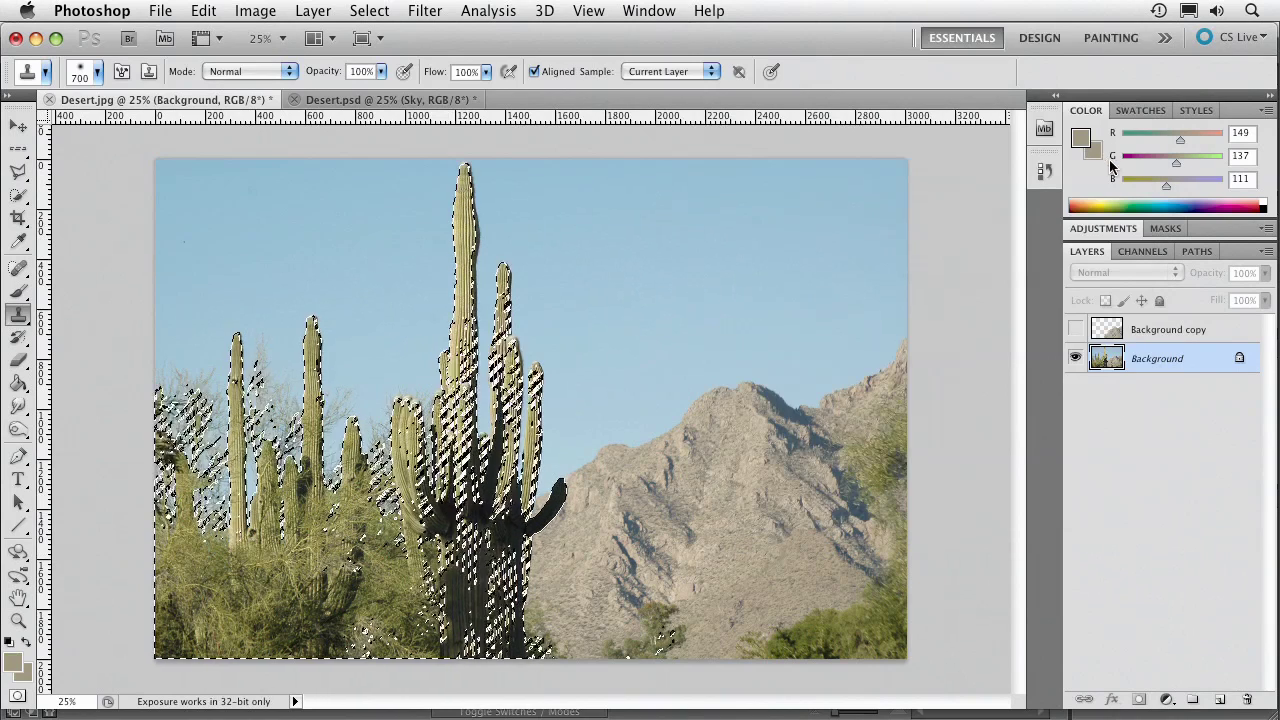
Refine the cactus selection with Smooth 26 and Shift Edge +38, outputting it as a layer mask.
key("q")
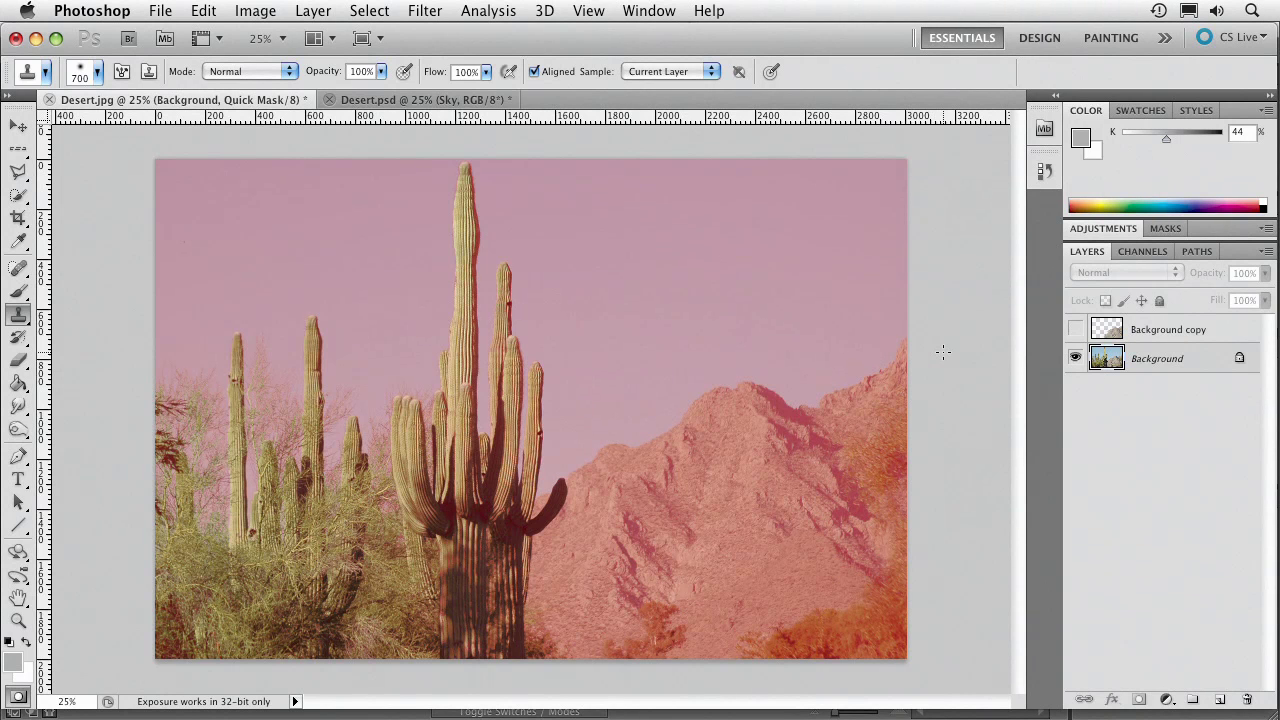
key("q")
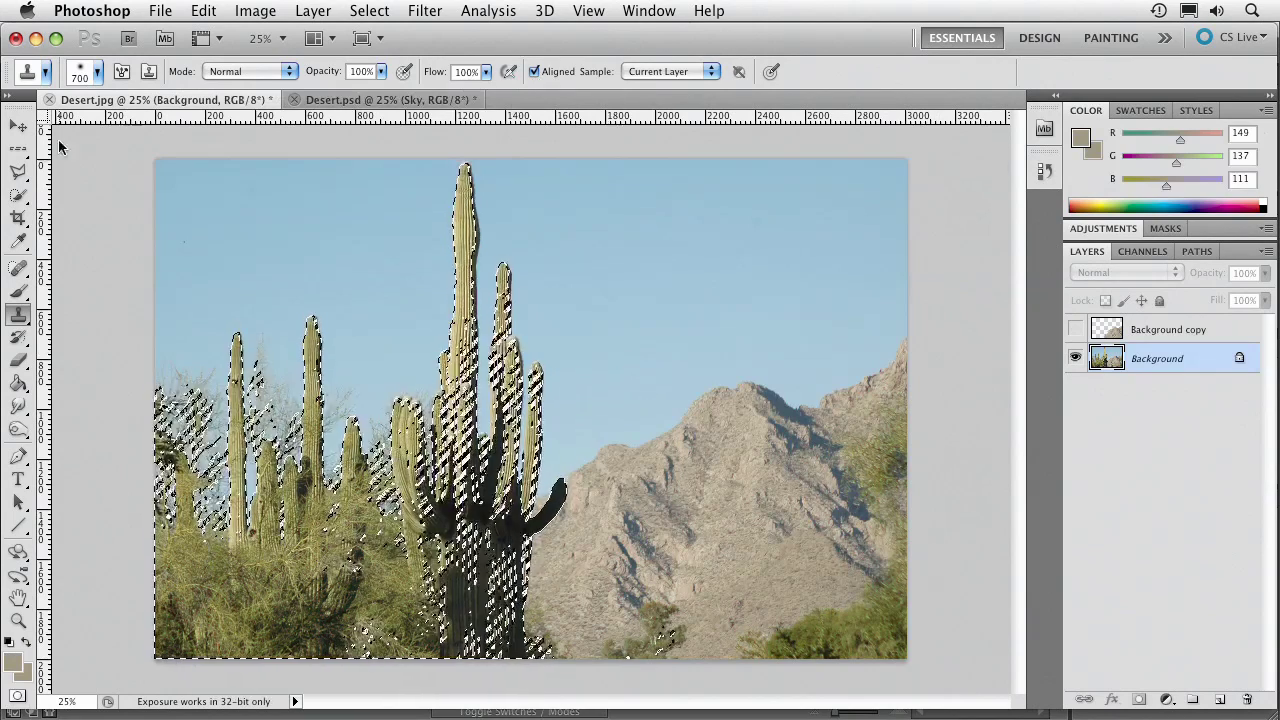
key("m")
left_click(698, 71)
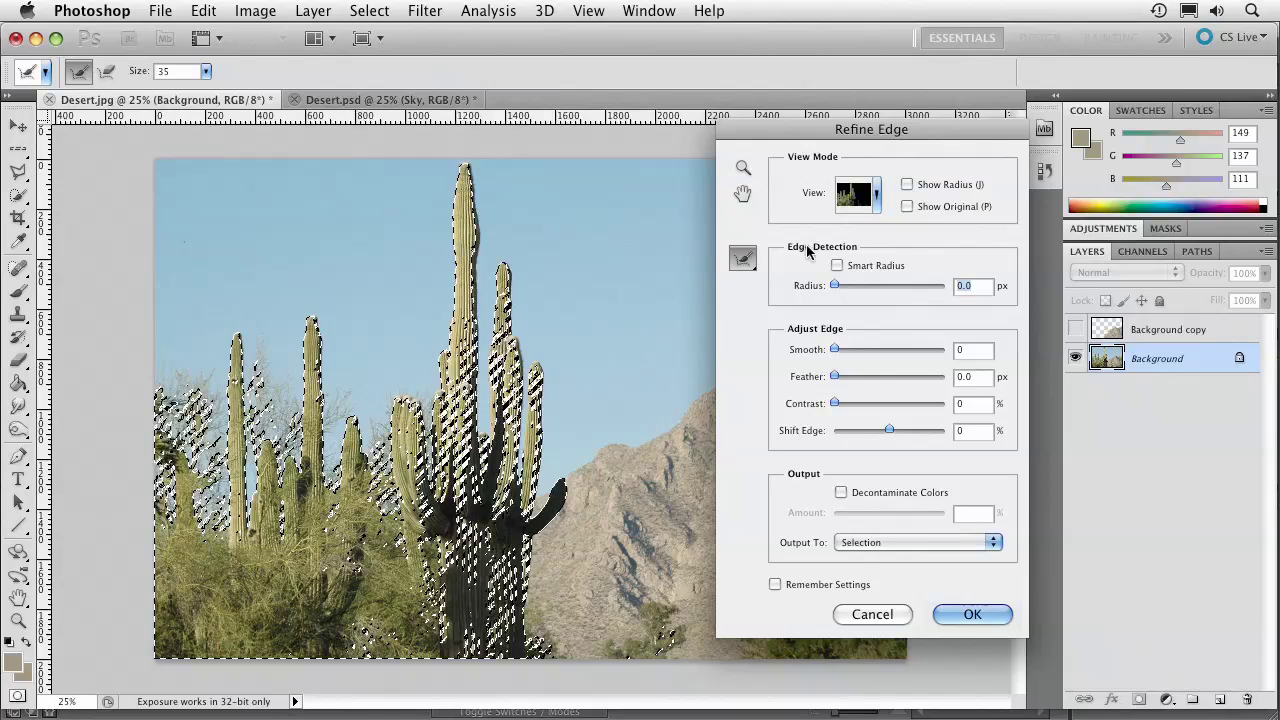
left_click_drag(843, 352, 864, 352)
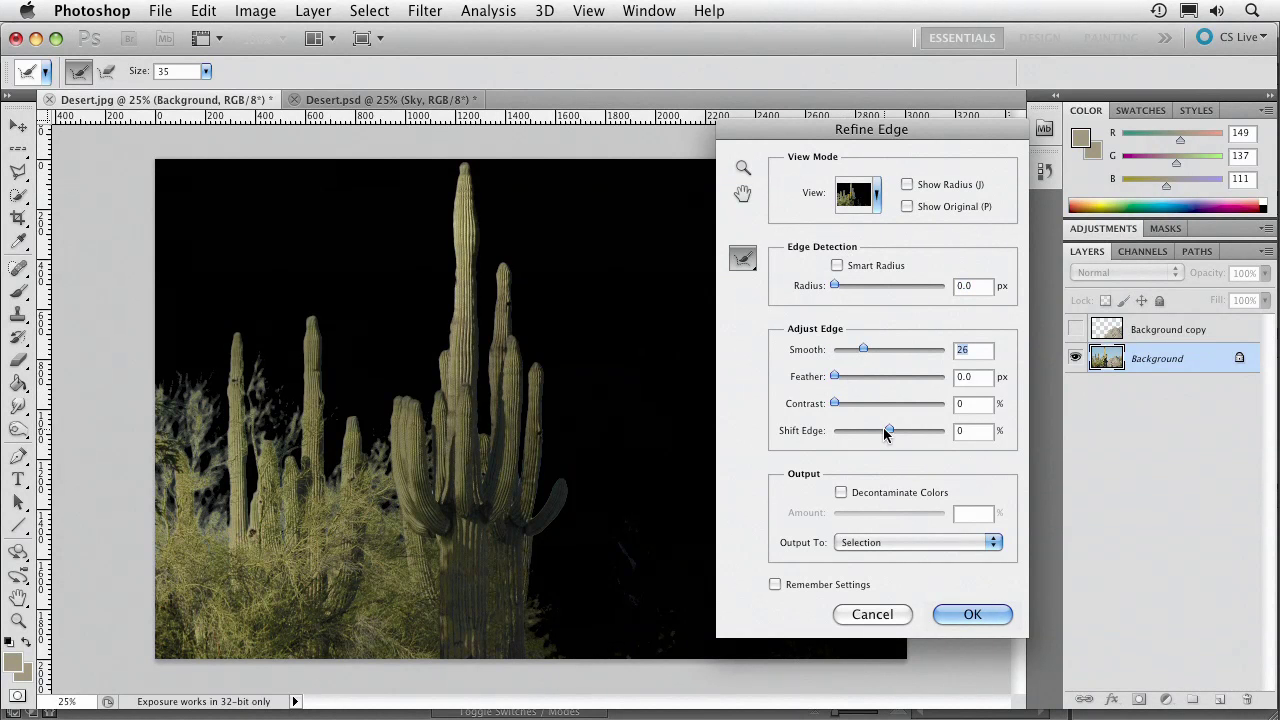
left_click_drag(889, 431, 909, 430)
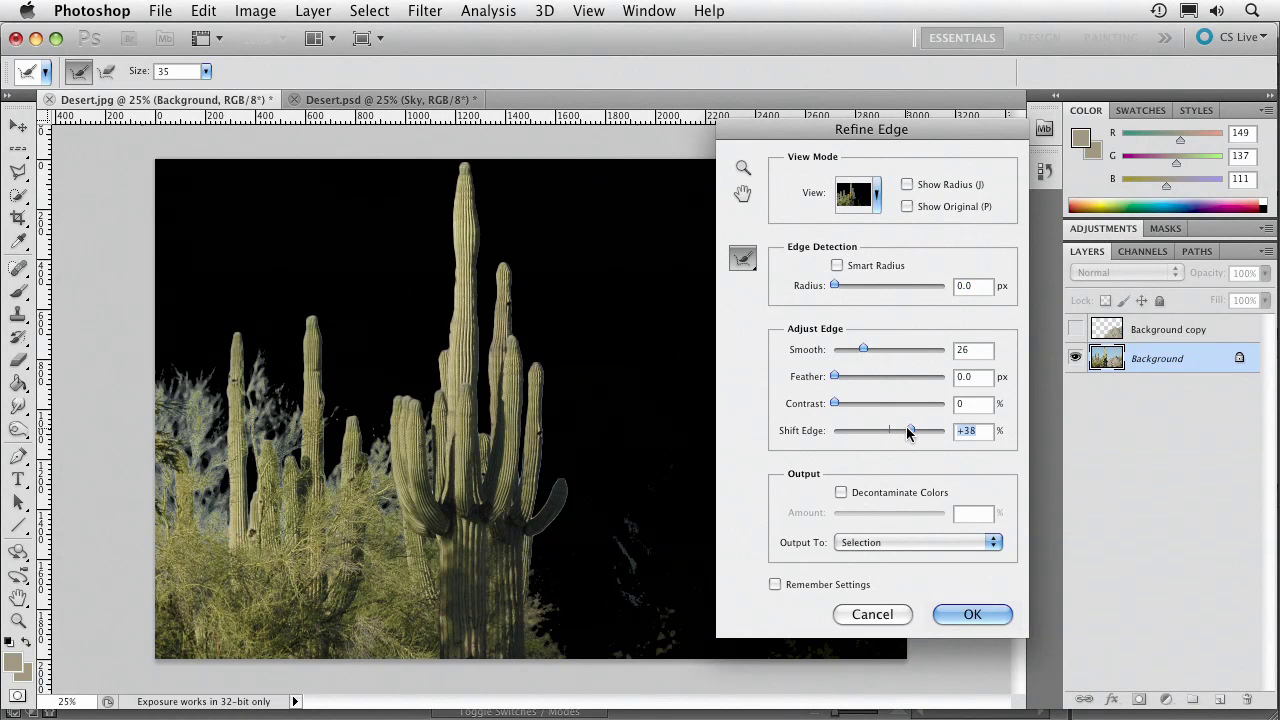
left_click(876, 540)
left_click(870, 556)
left_click(970, 614)
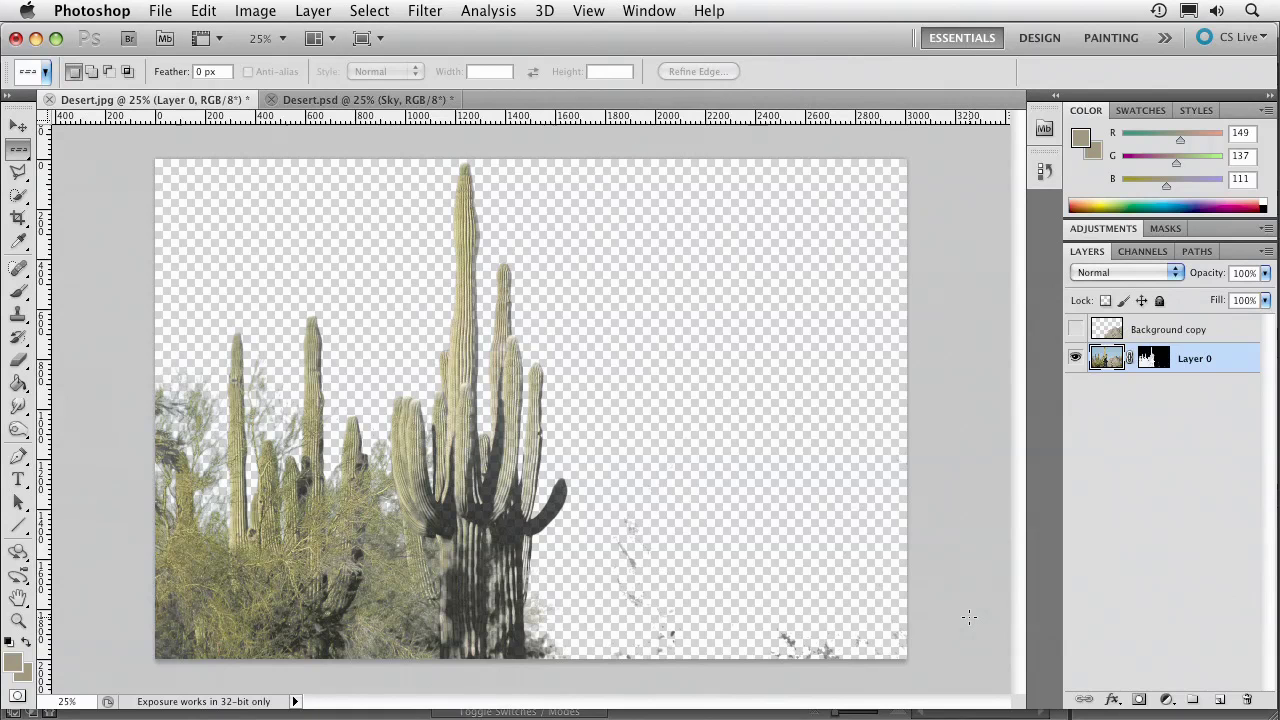
Firm up Layer 0's mask by adjusting its Levels midtones.
key("super+l")
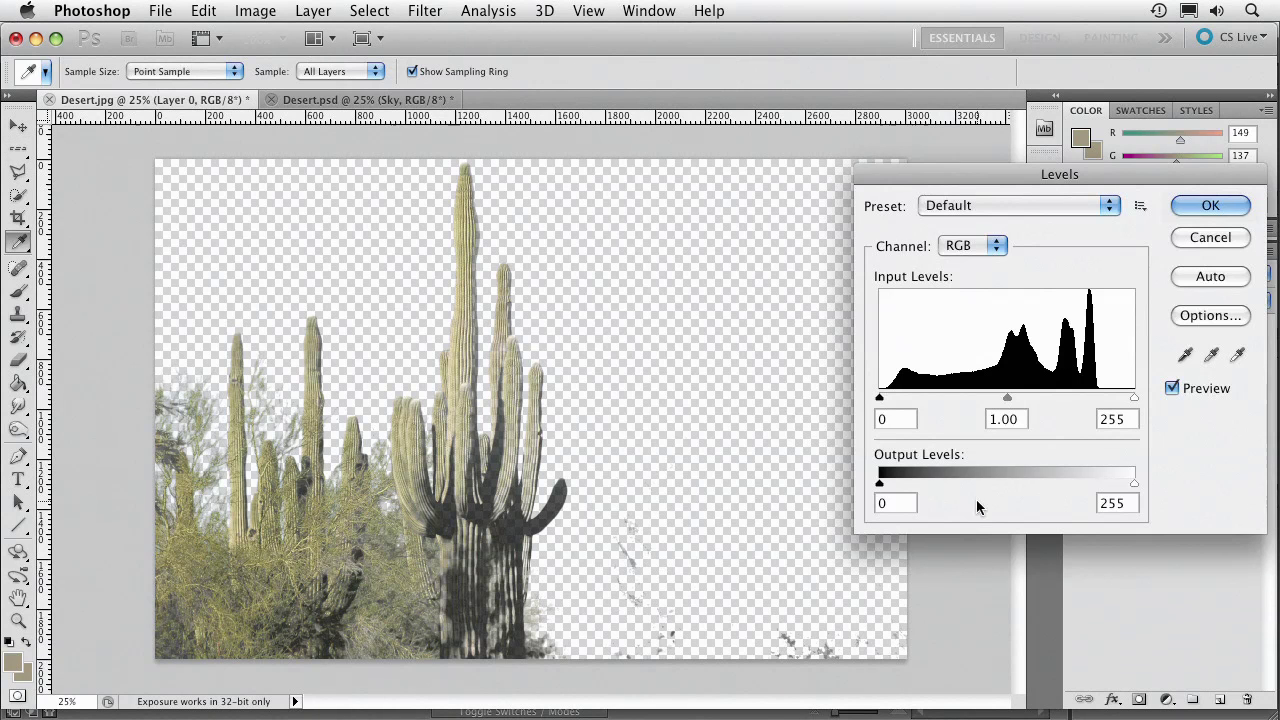
left_click_drag(1010, 394, 964, 393)
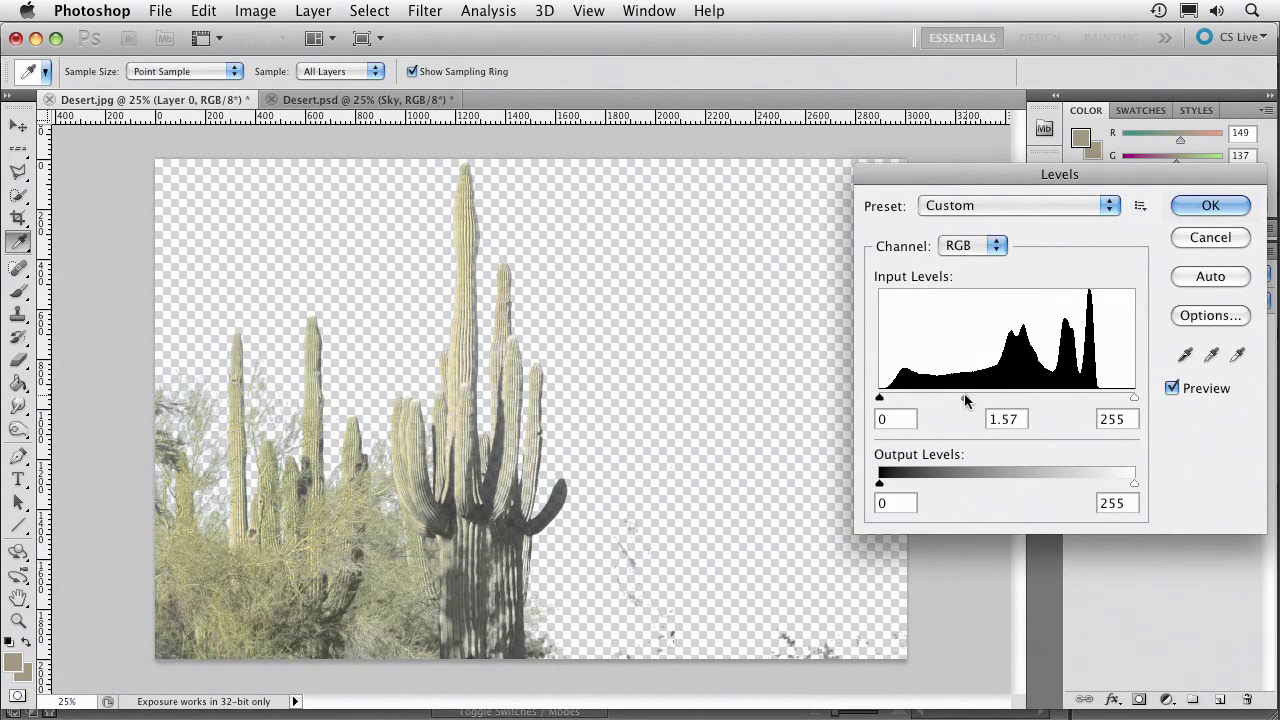
left_click(1185, 240)
left_click(1153, 358)
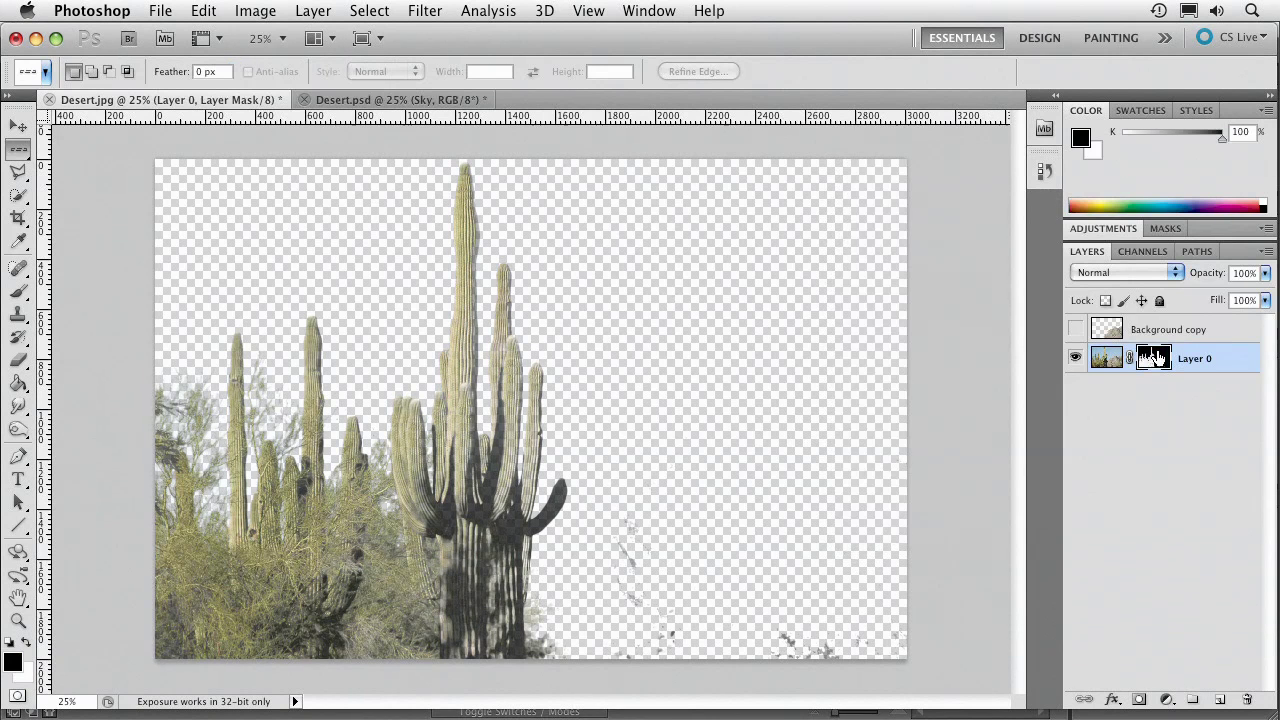
key("super+l")
left_click_drag(1009, 394, 913, 397)
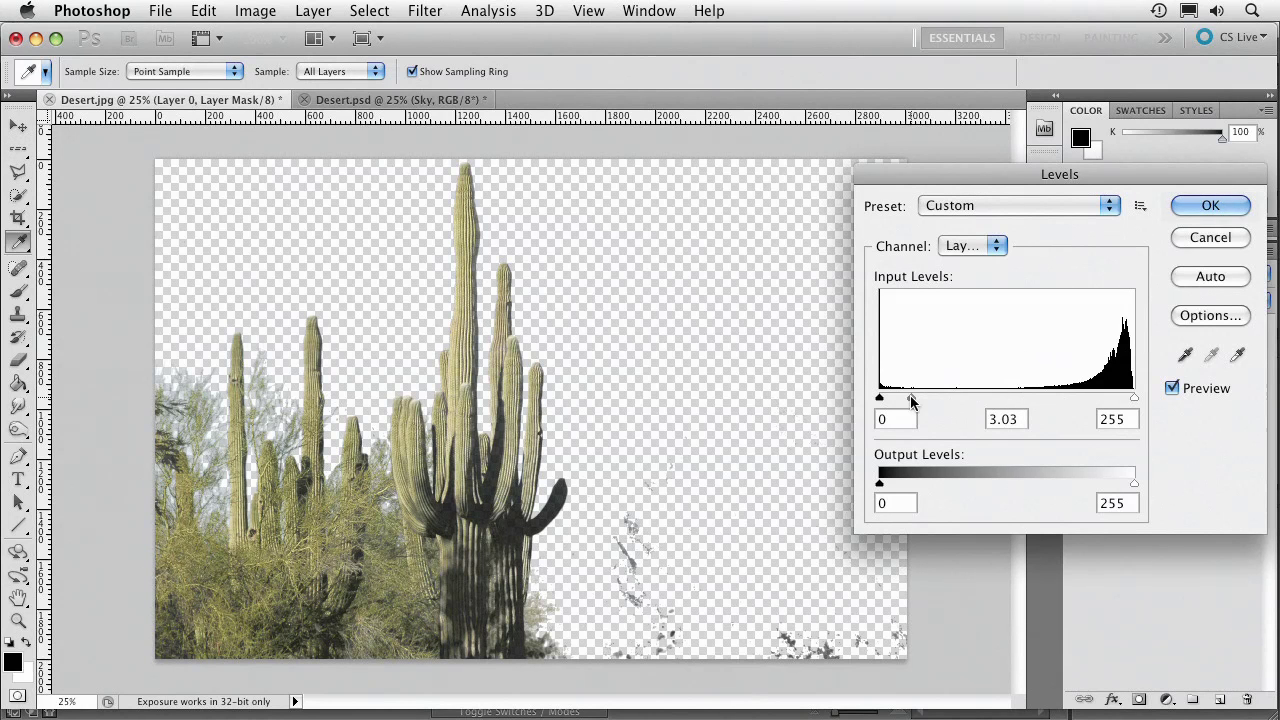
left_click(1238, 205)
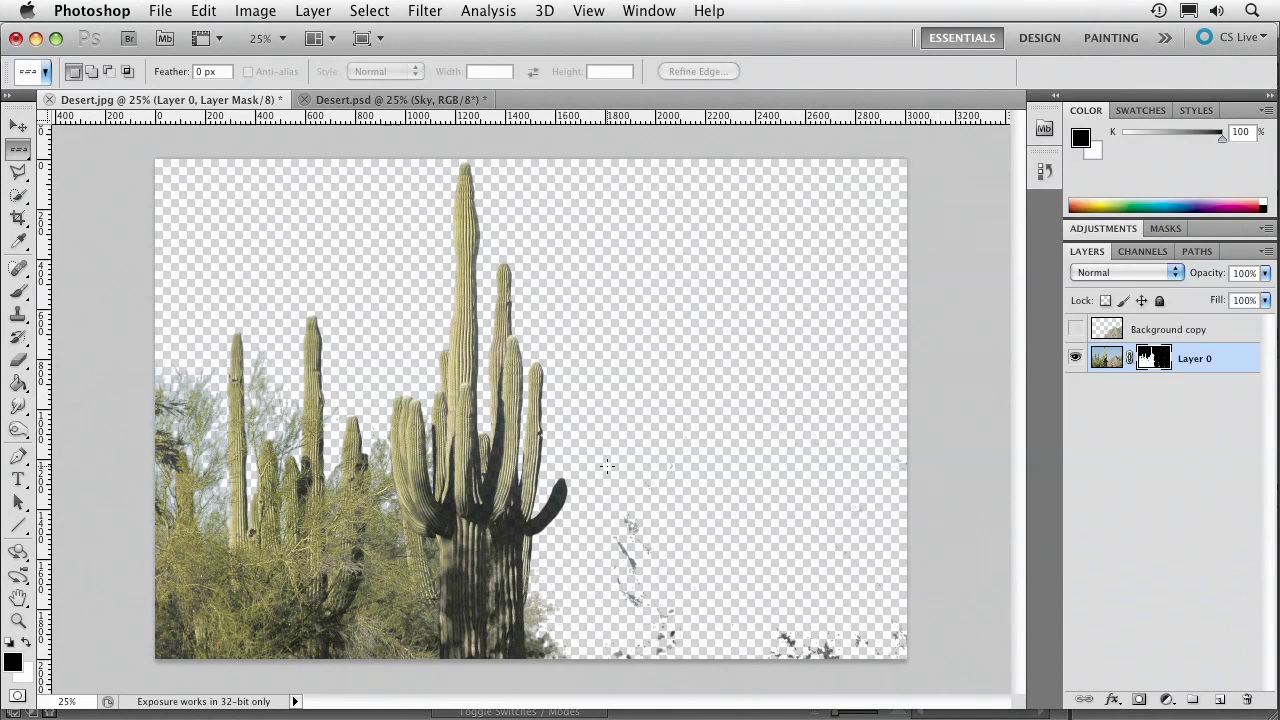
Paint black over the bottom-right debris, then show the Background copy mountain beneath Layer 0.
key("b")
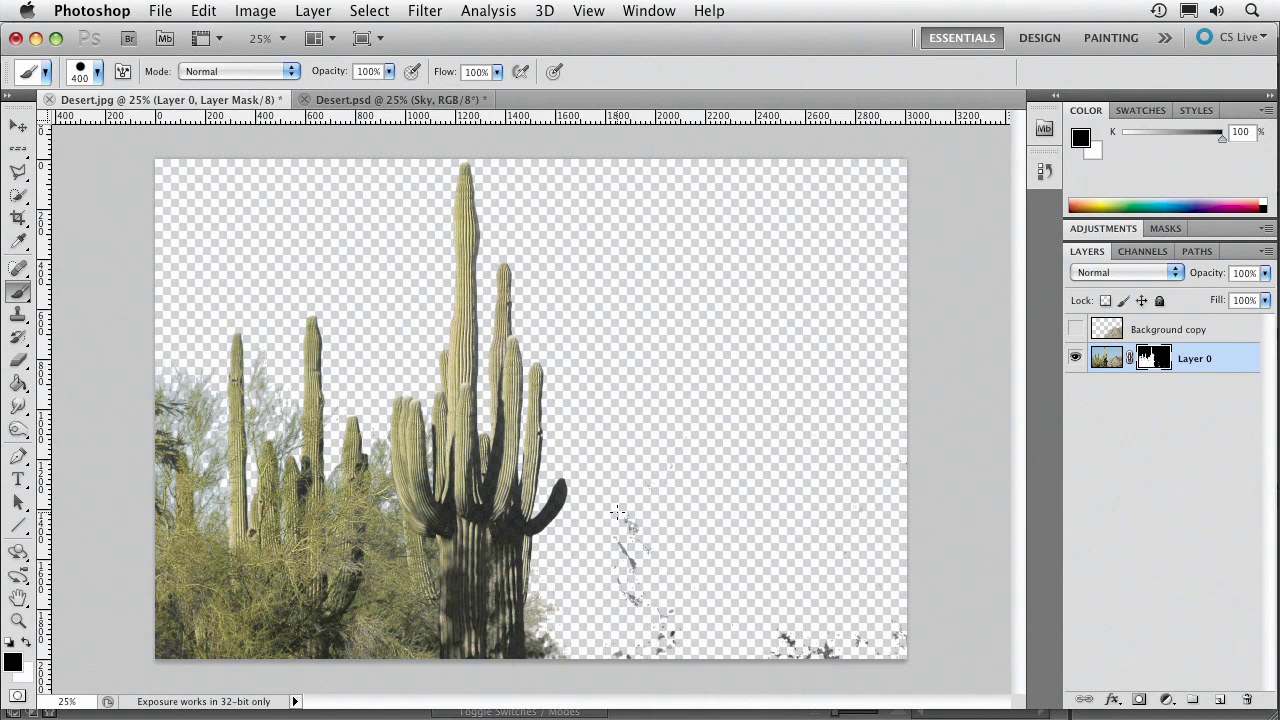
key("x")
left_click_drag(605, 503, 622, 522)
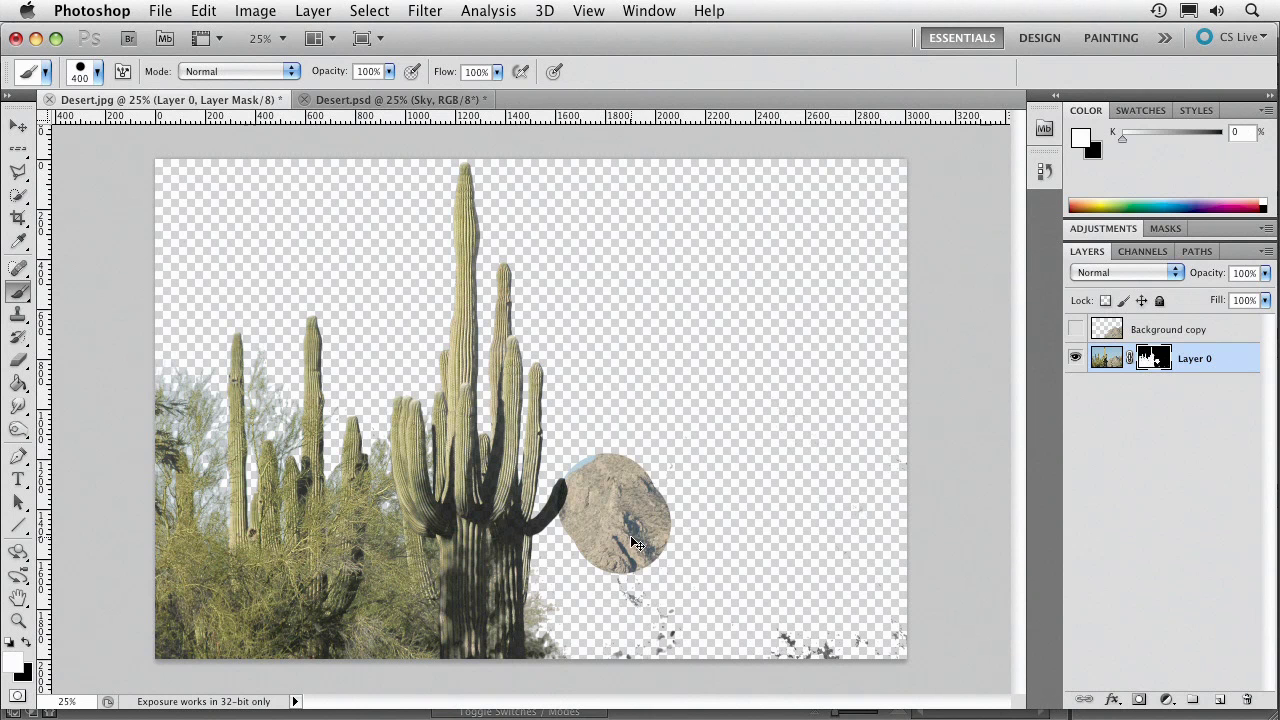
key("super+z")
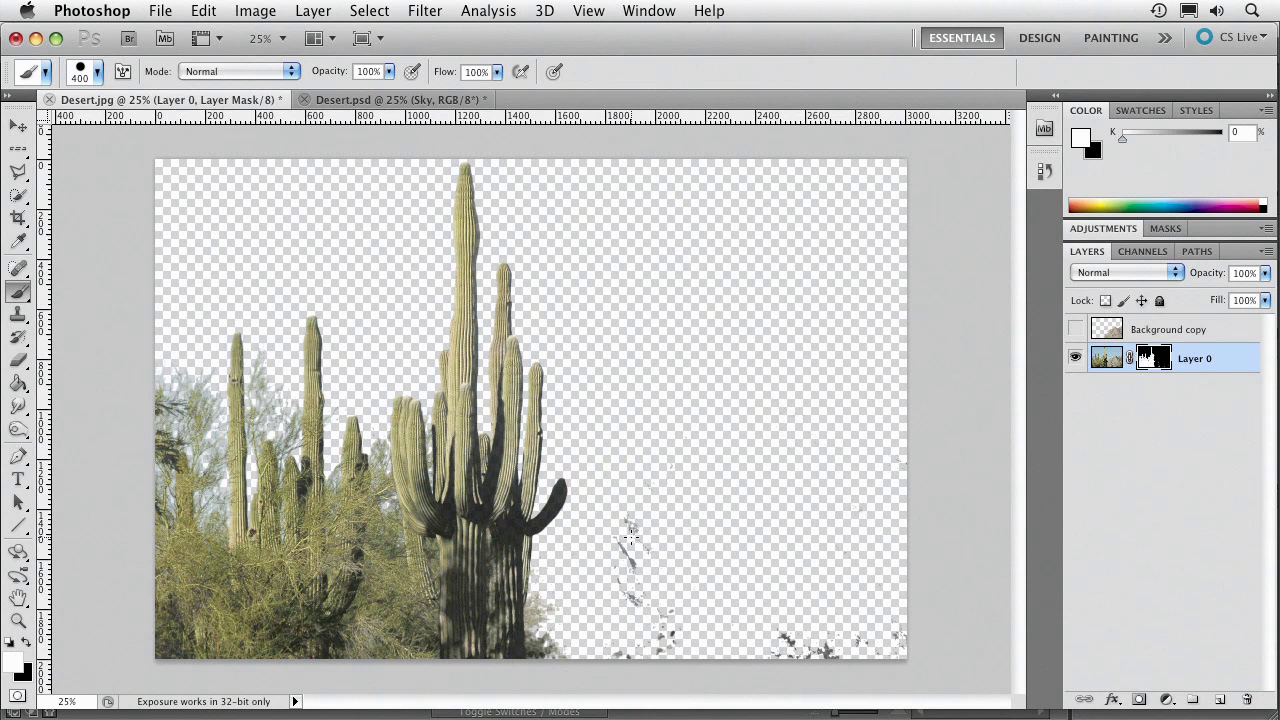
key("x")
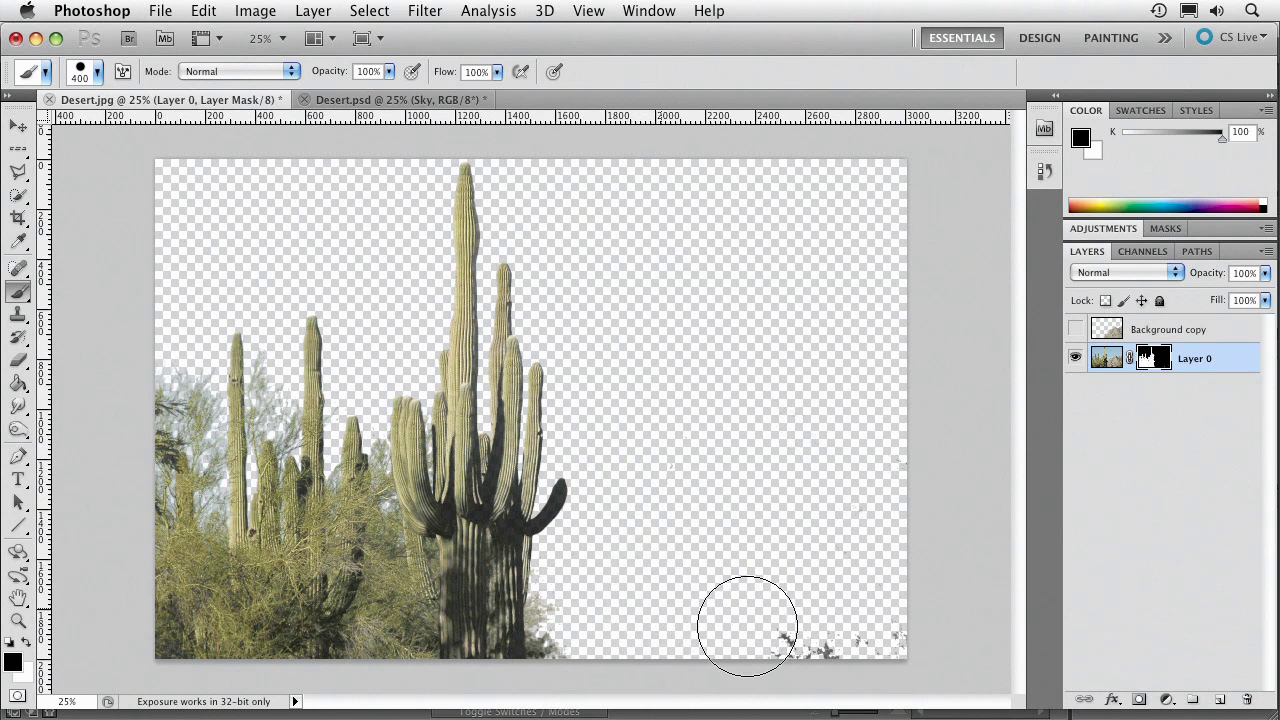
left_click_drag(747, 625, 886, 627)
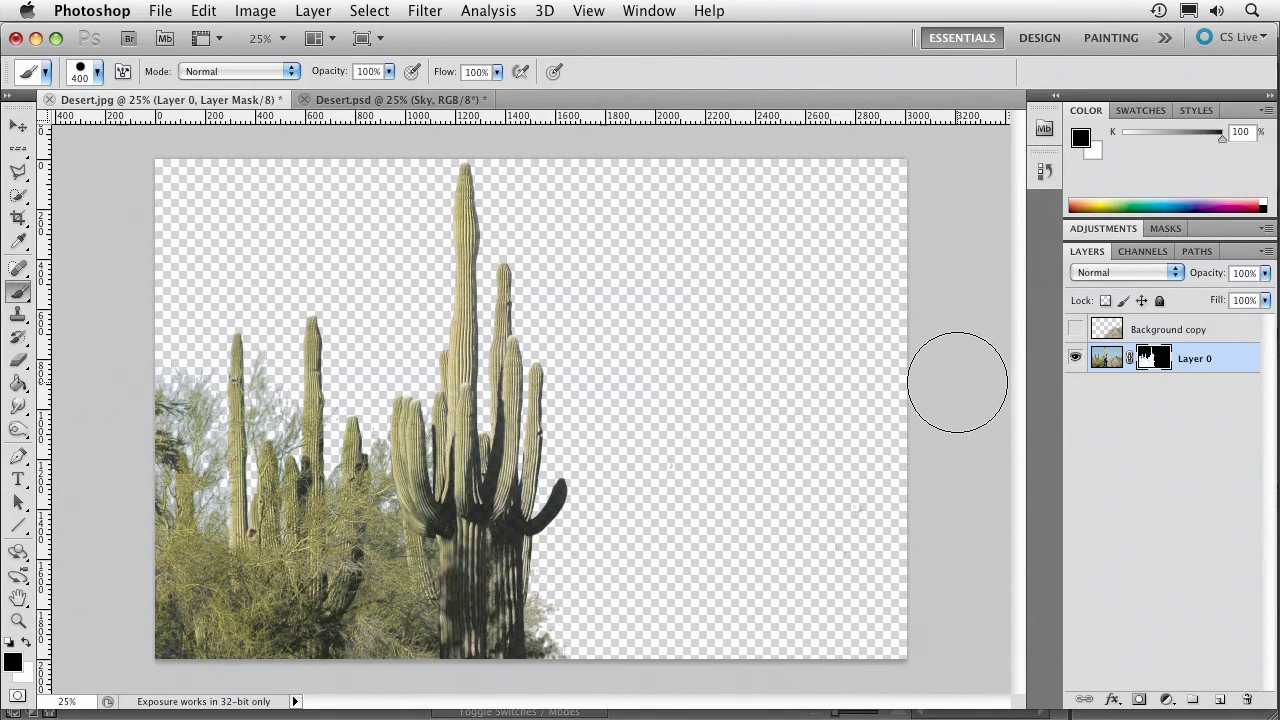
left_click(1076, 329)
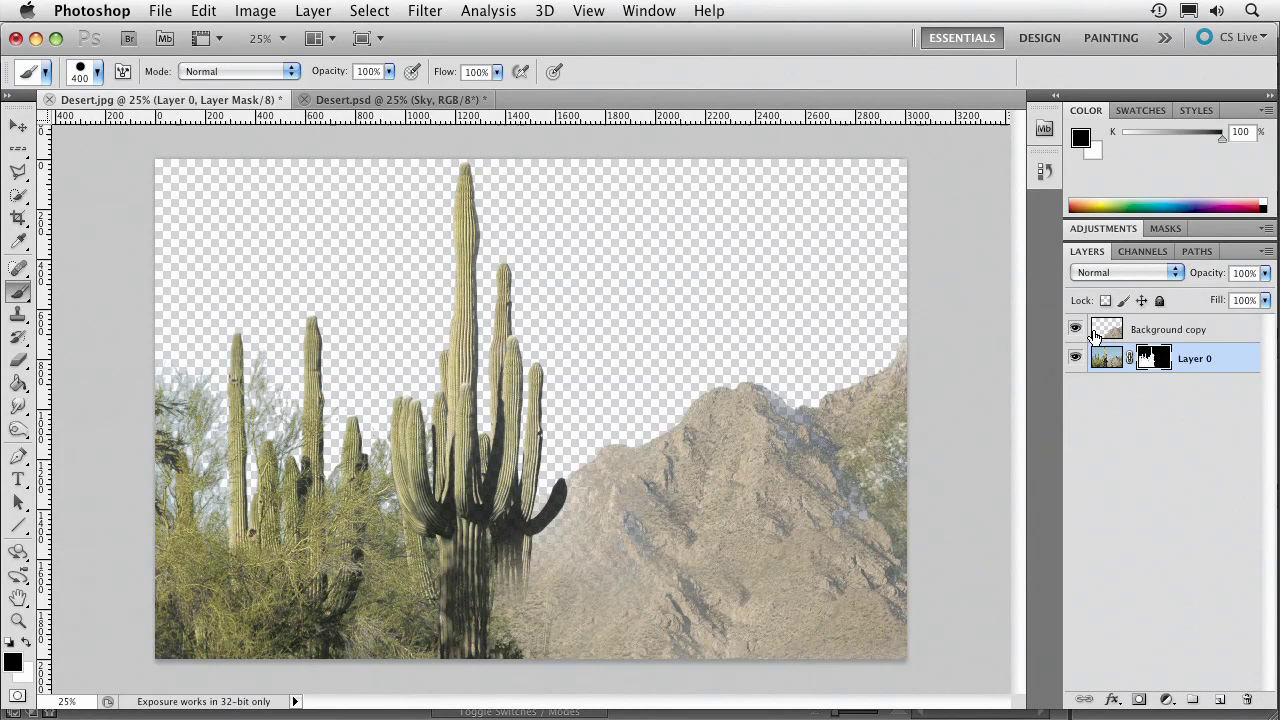
left_click_drag(1177, 340, 1177, 370)
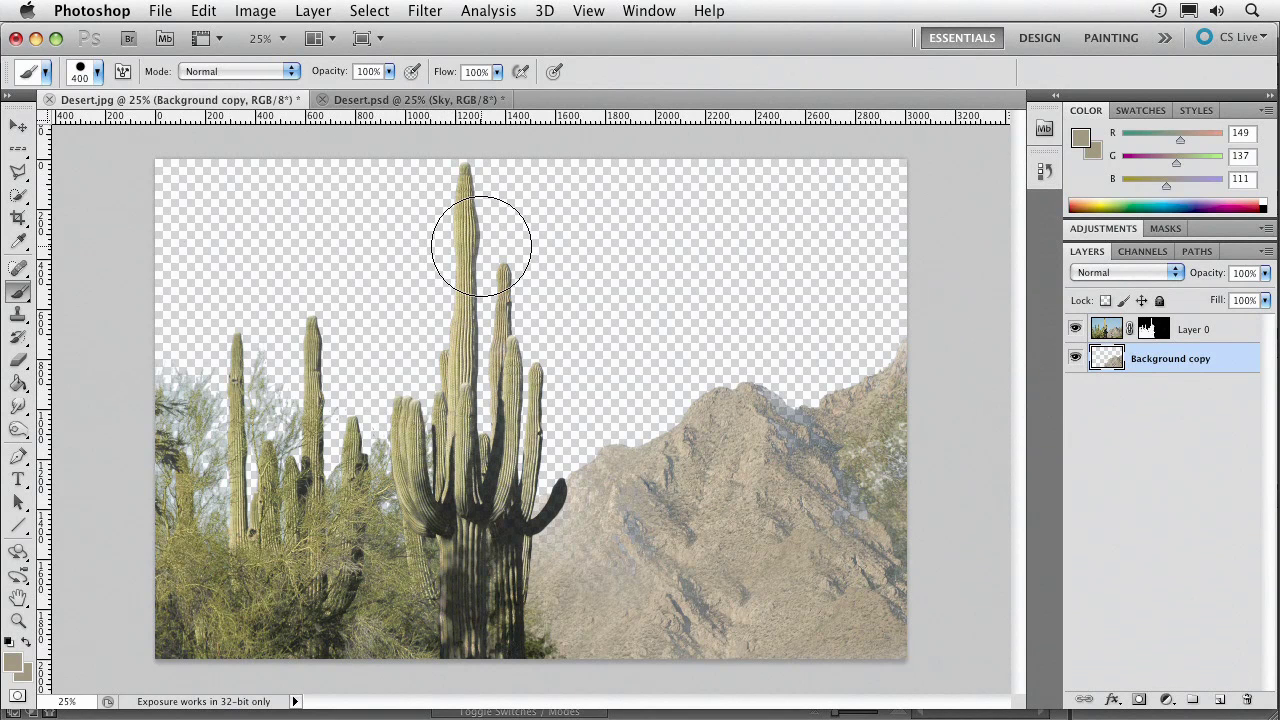
Close Desert.jpg without saving and check the Sky, Mountains and Cacti layers in Desert.psd.
key("super+w")
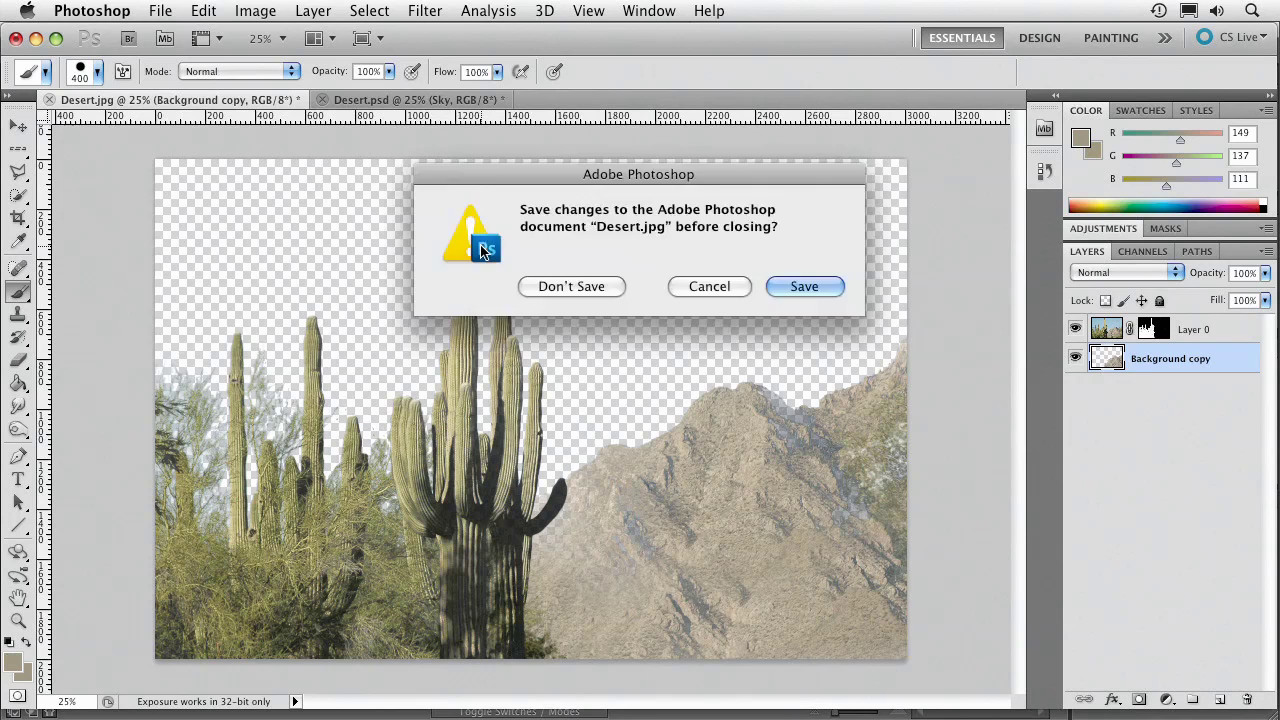
key("super+d")
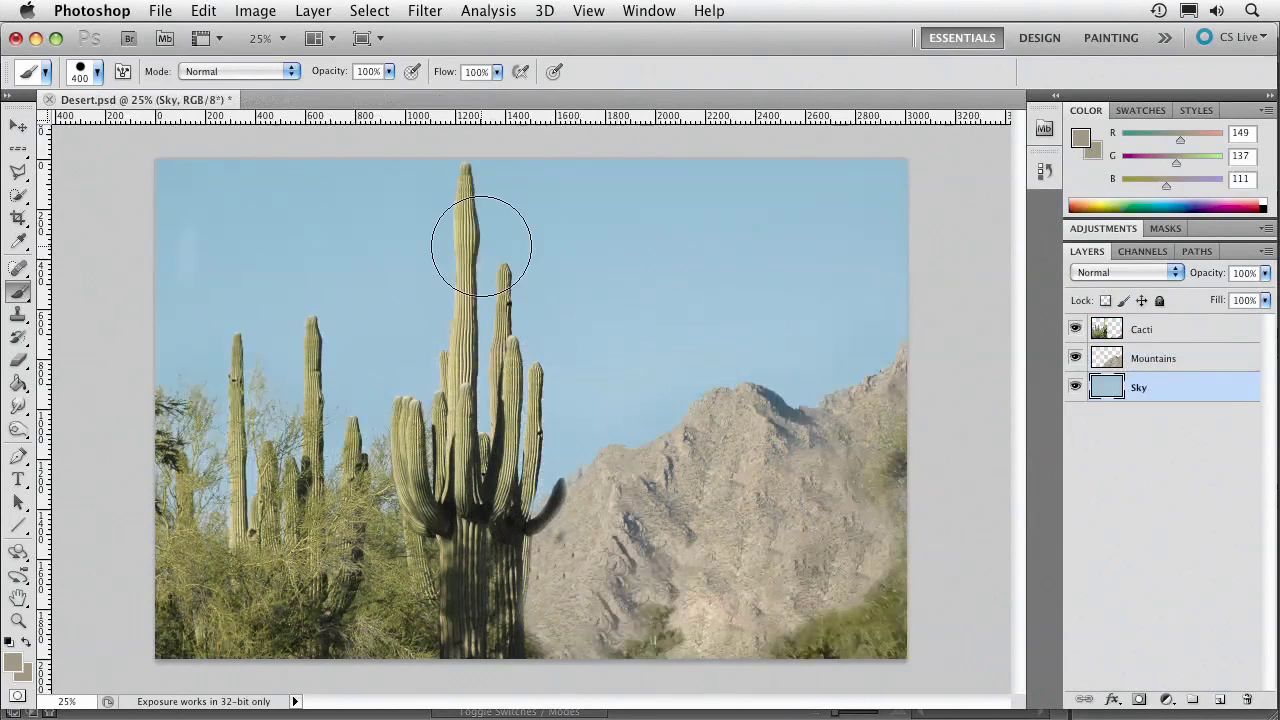
left_click_drag(1075, 334, 1078, 352)
left_click(1076, 359)
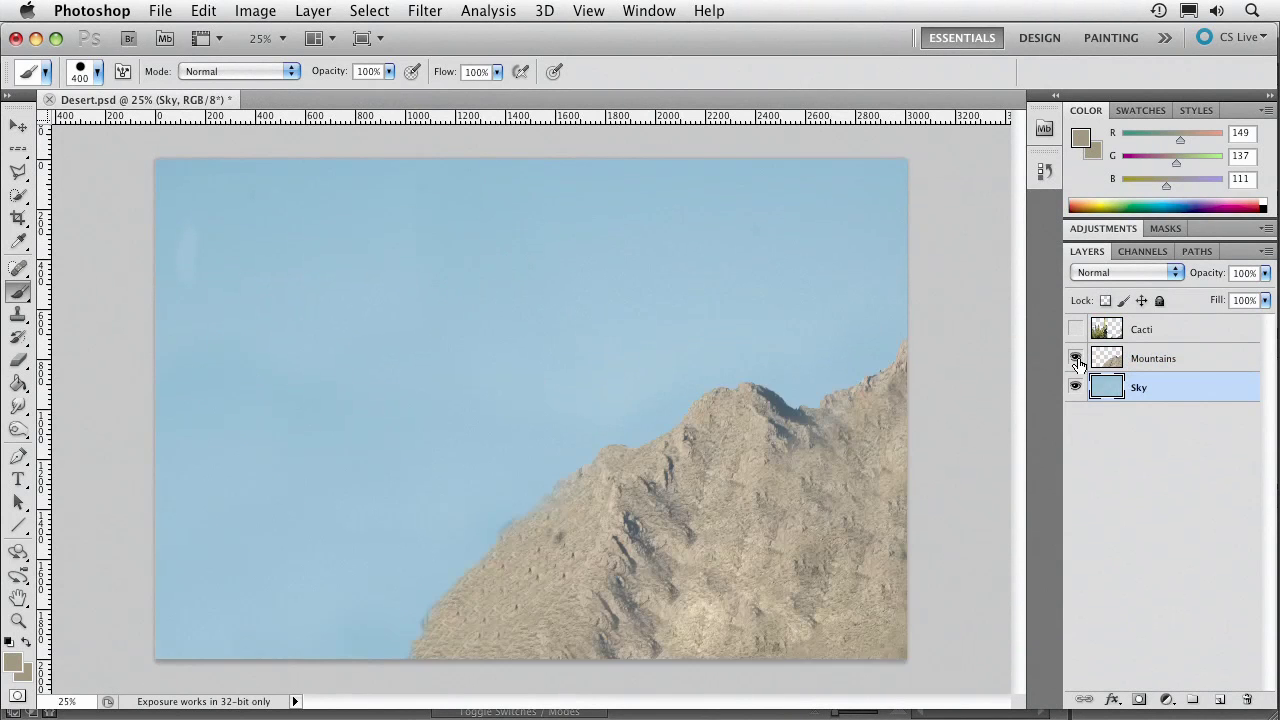
left_click(1075, 330)
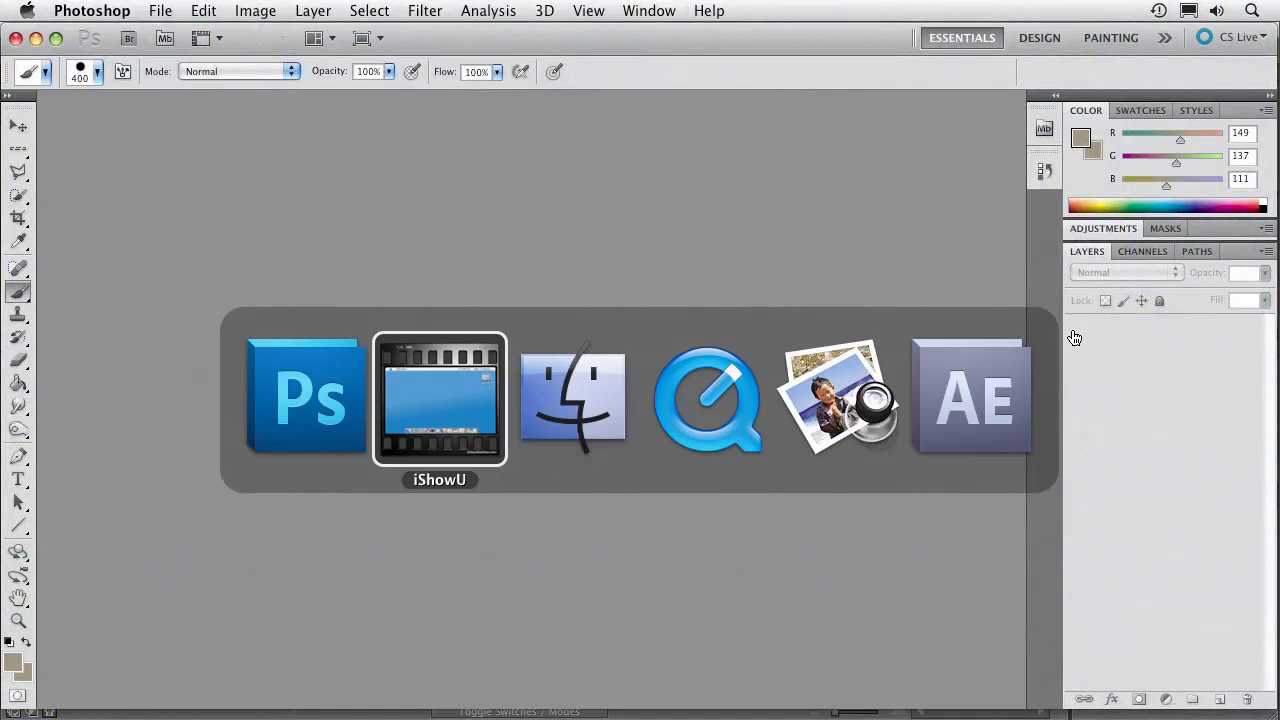
key("super+Tab")
key("super+Tab")
key("super+Tab")
key("super+Tab")
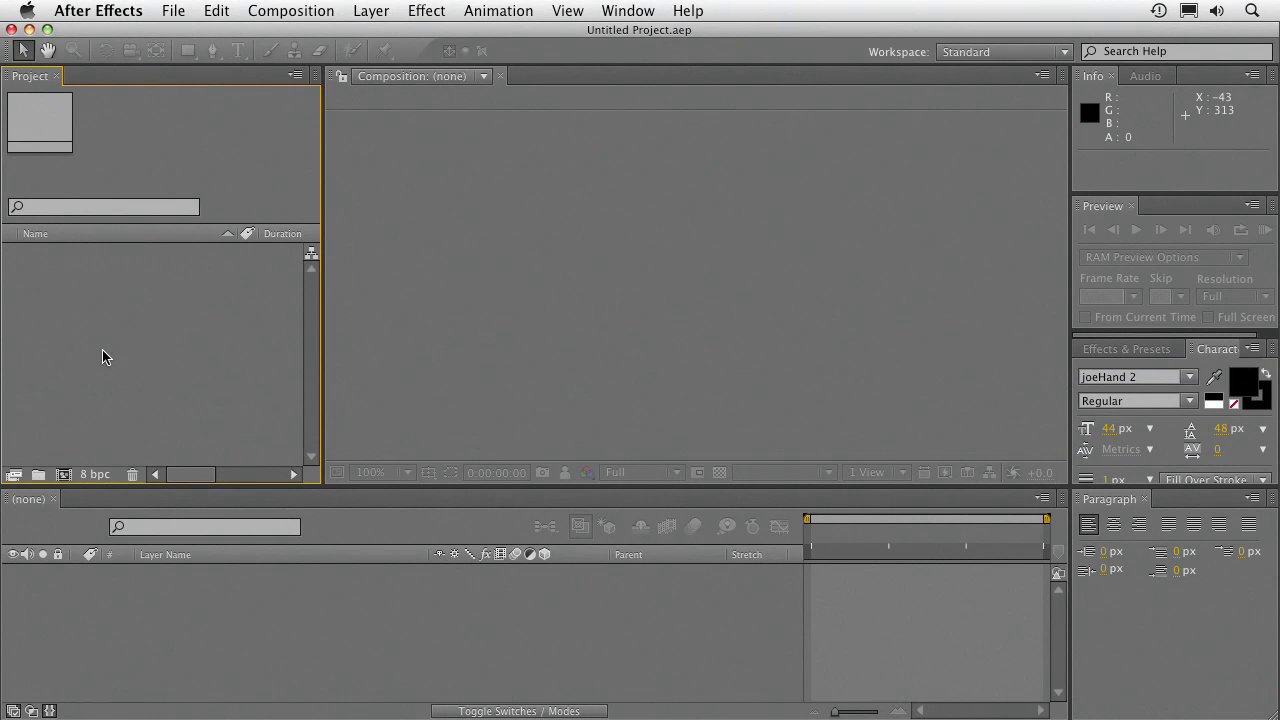
Import Desert.psd from Tip 10 – 3D Set > Desert Layers as a composition and open it.
double_click(83, 308)
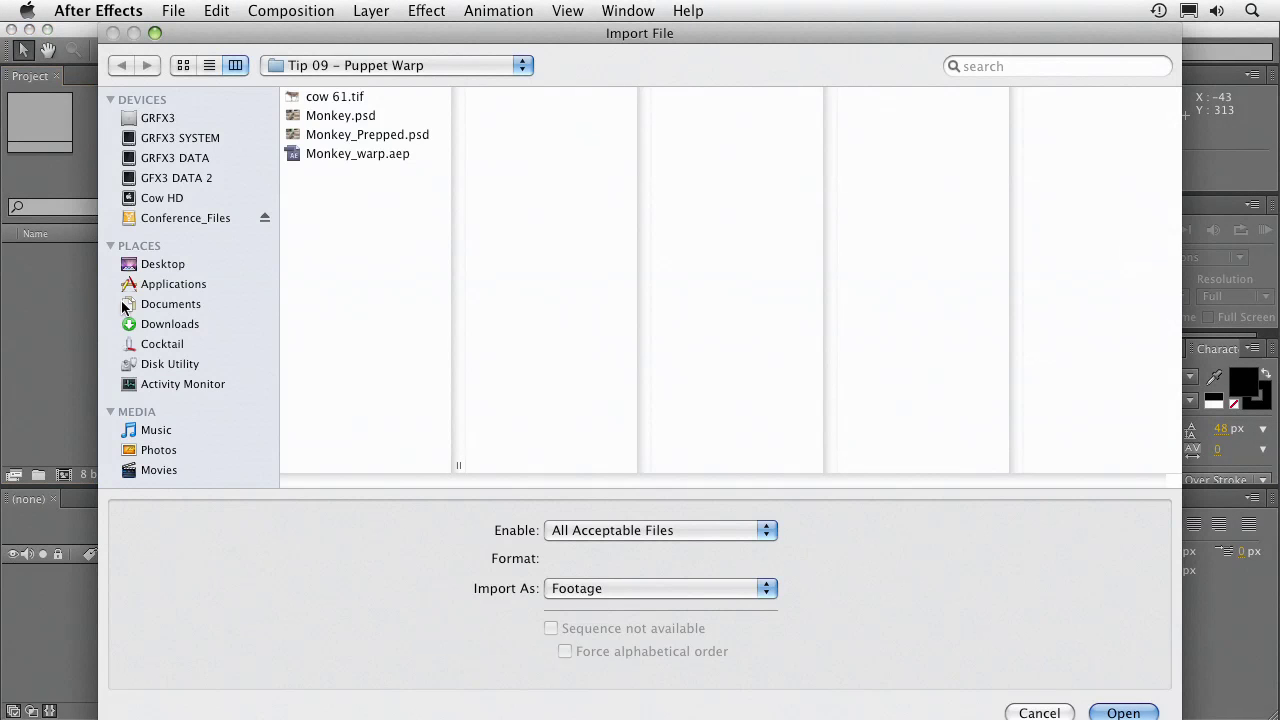
key("Left")
key("Down")
key("Right")
key("Down")
key("Right")
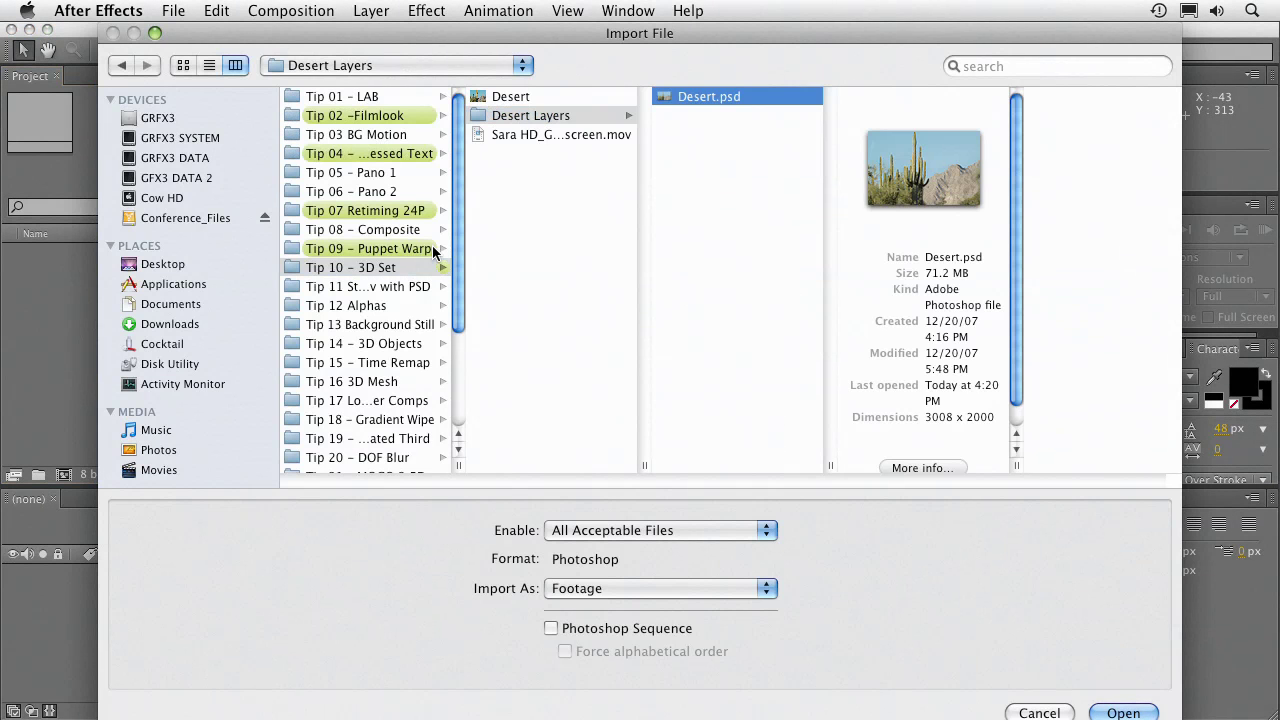
left_click(766, 590)
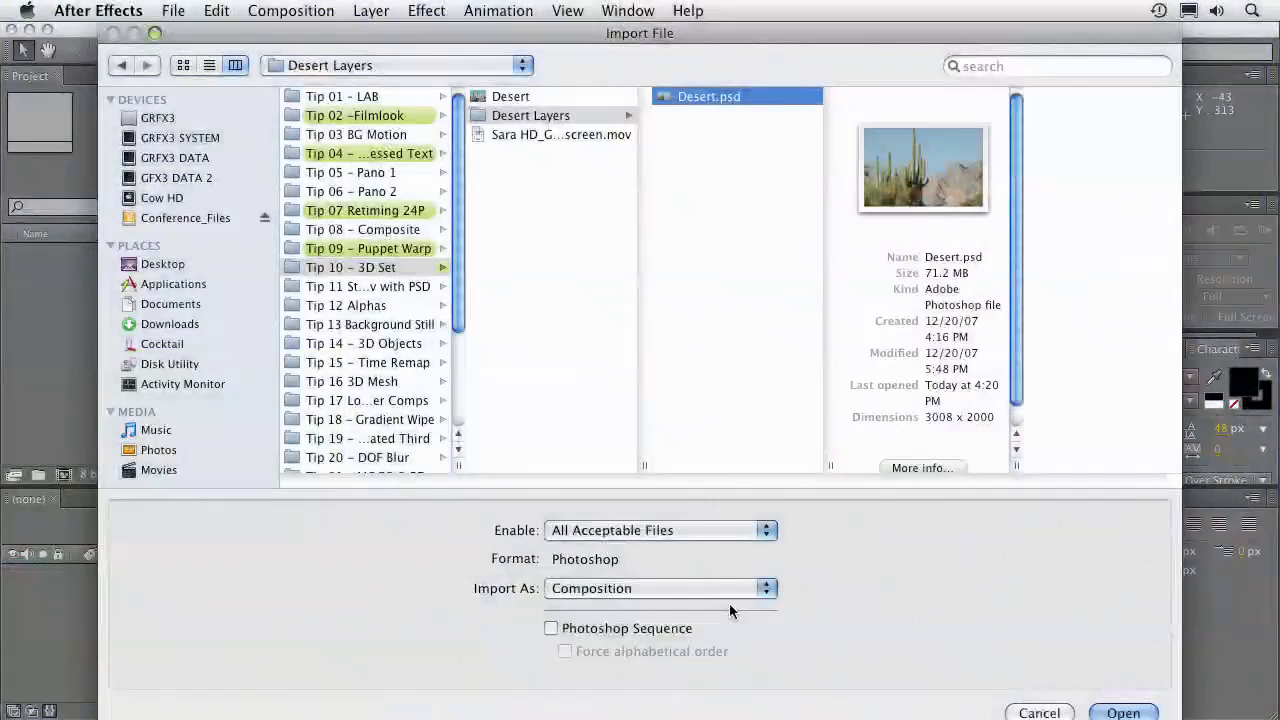
left_click(1124, 712)
left_click(325, 471)
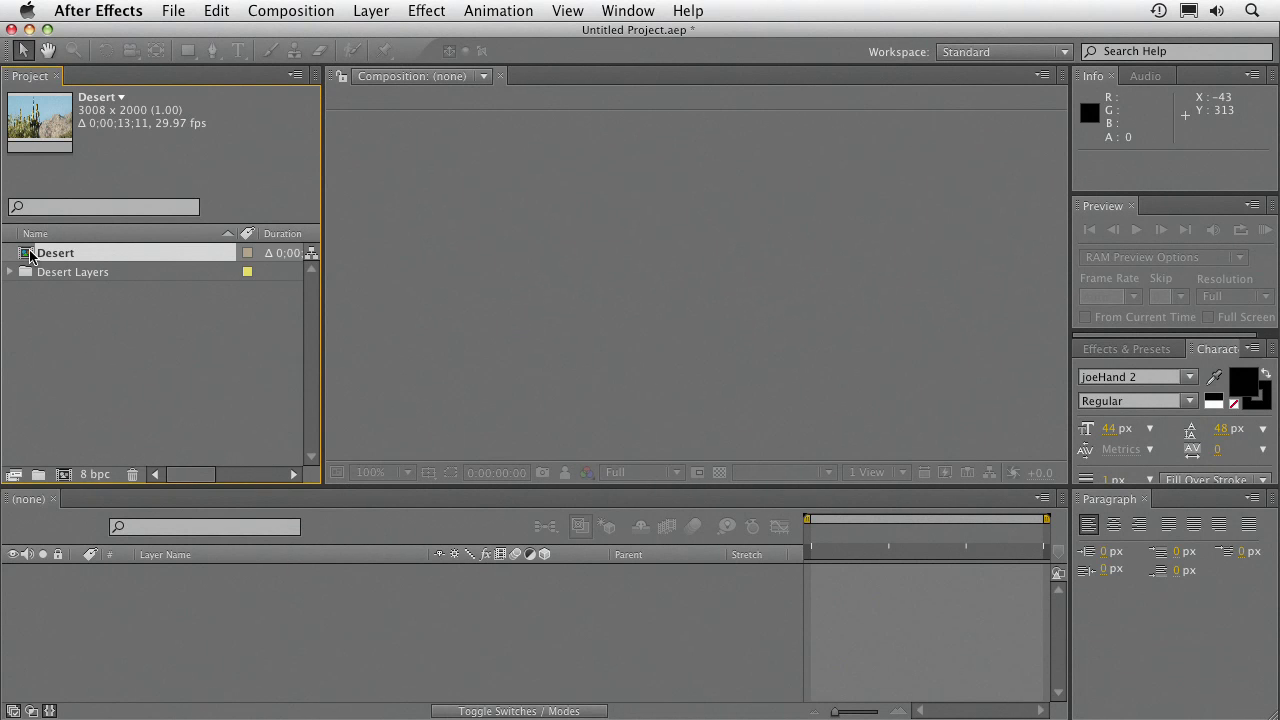
double_click(30, 256)
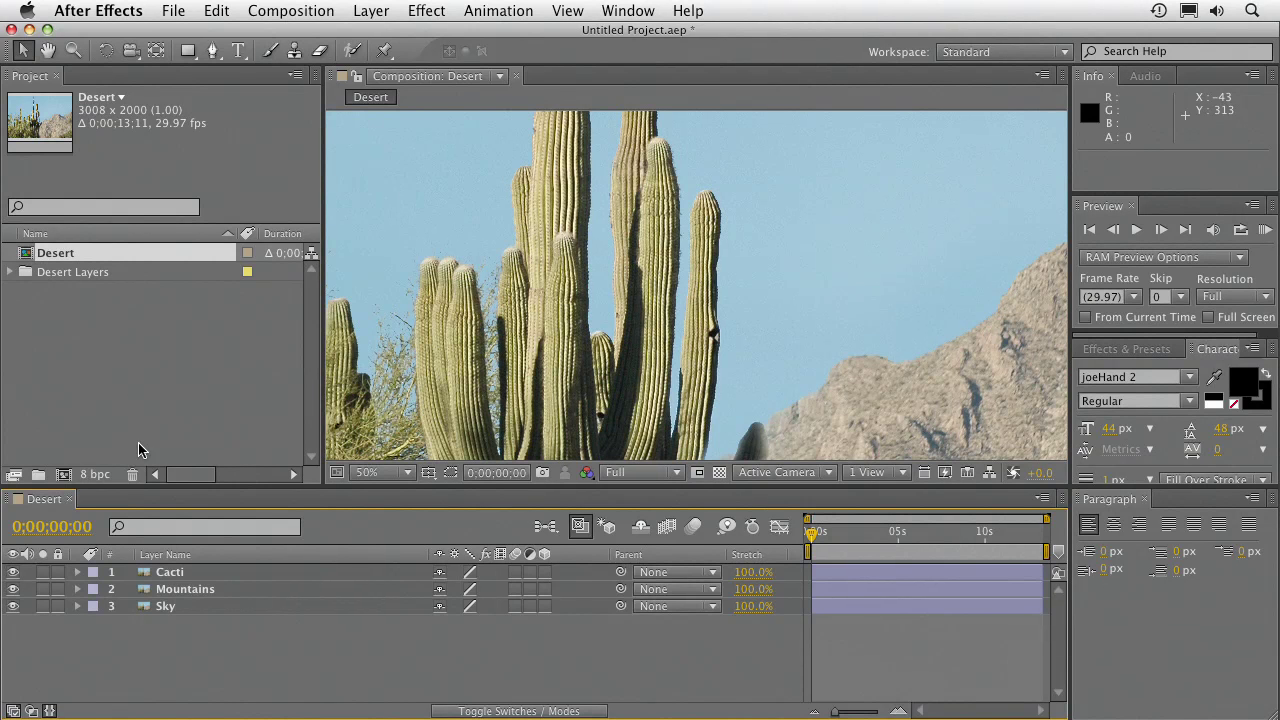
Hide the Parent column, make Cacti and Mountains 3D layers, and select Mountains.
right_click(670, 557)
left_click(710, 567)
left_click(815, 500)
left_click(815, 526)
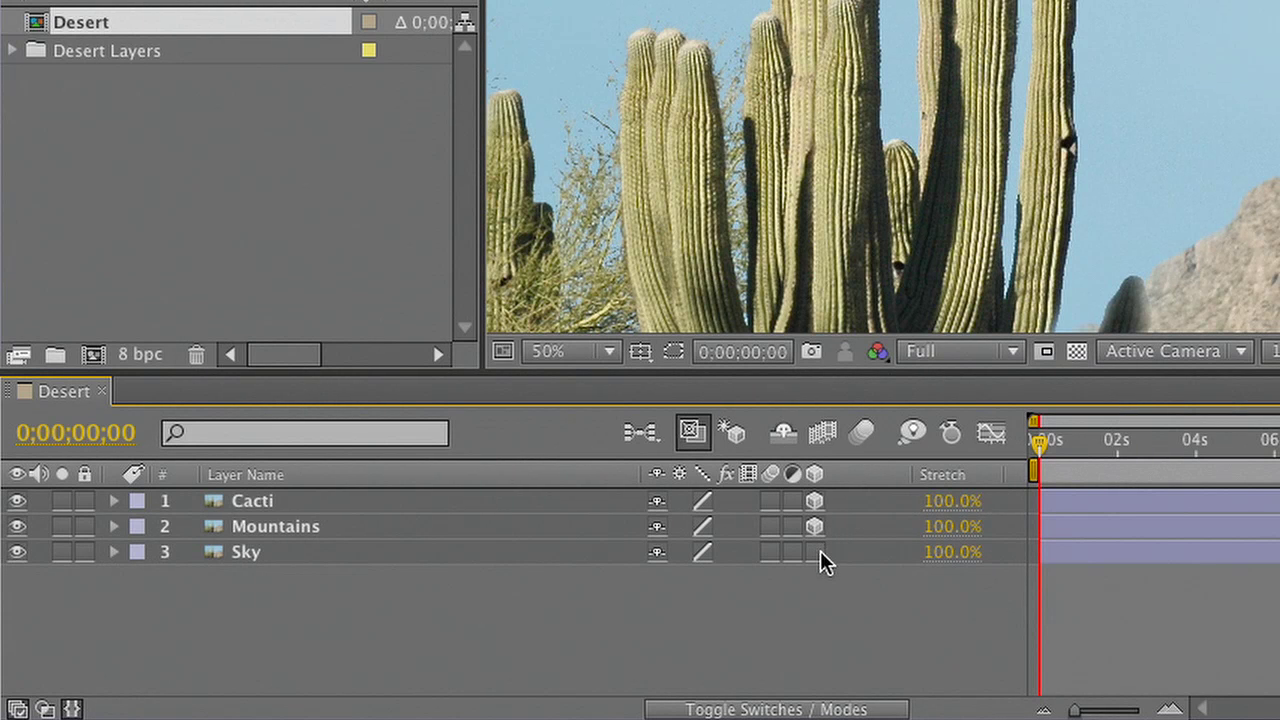
left_click(320, 539)
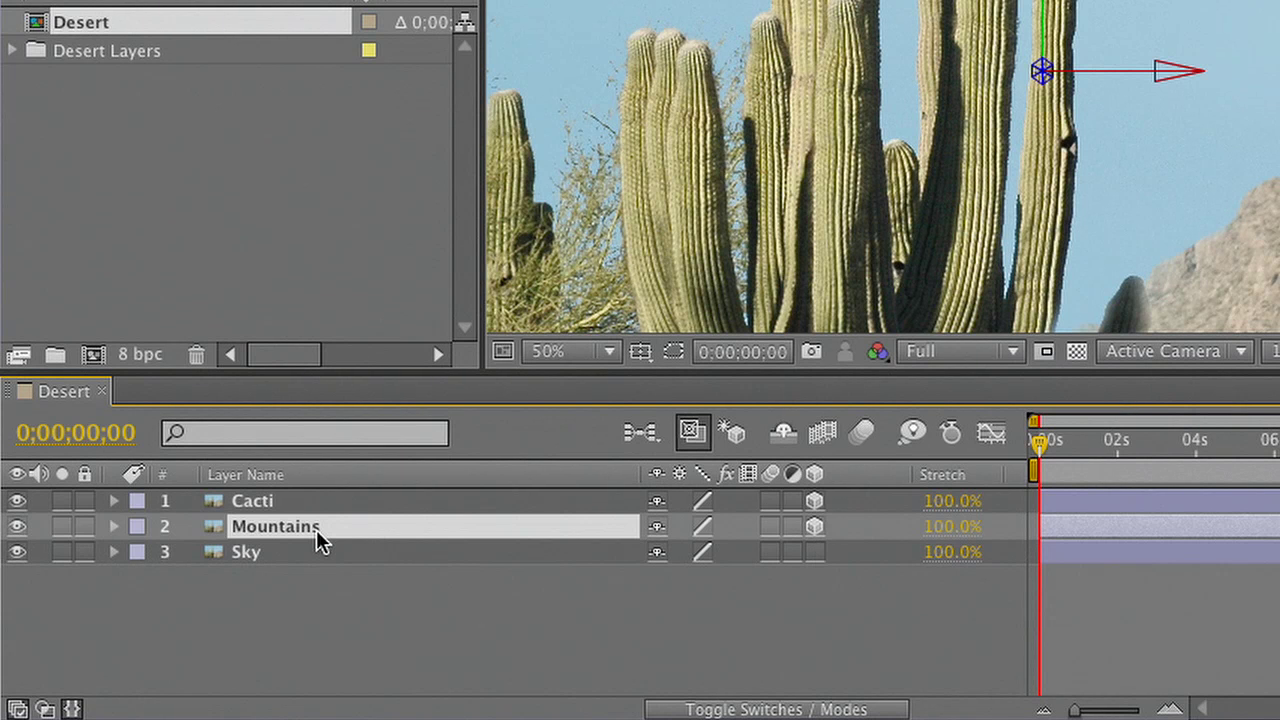
key("comma")
key("comma")
key("comma")
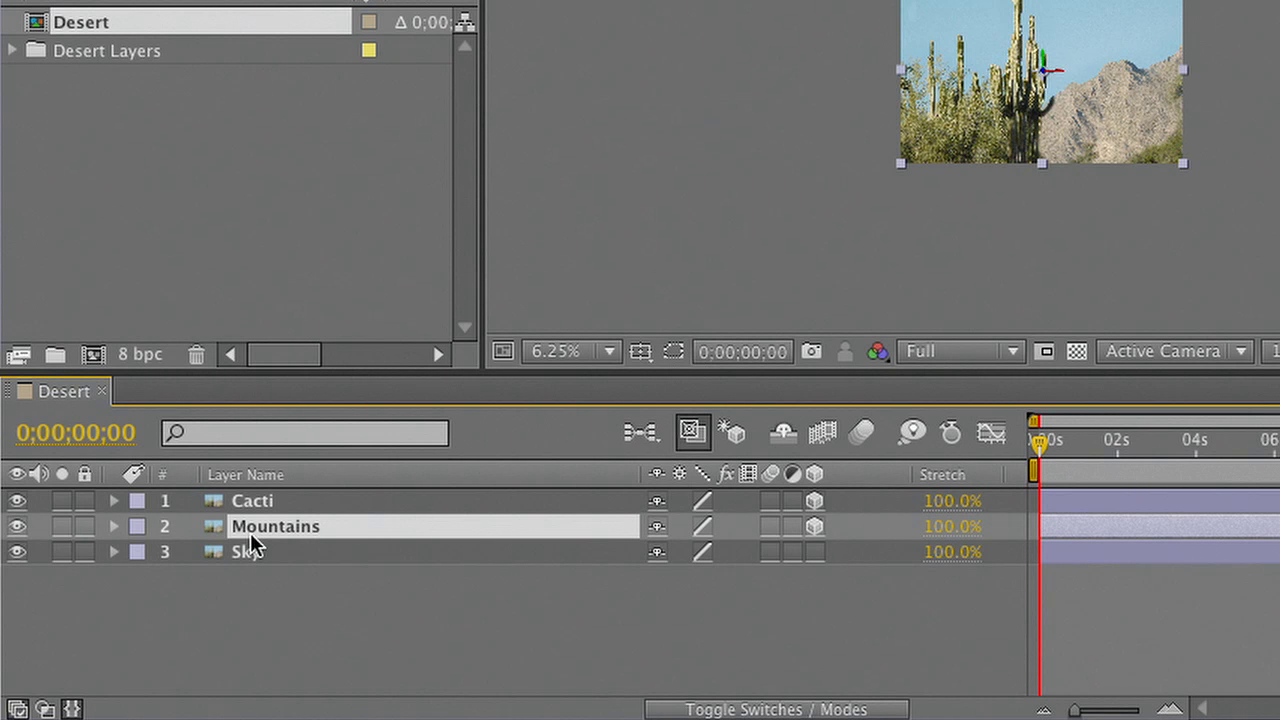
Push the Mountains layer back to Position 1504.0, 1000.0, 6160.0 by scrubbing Z to 6160.
key("p")
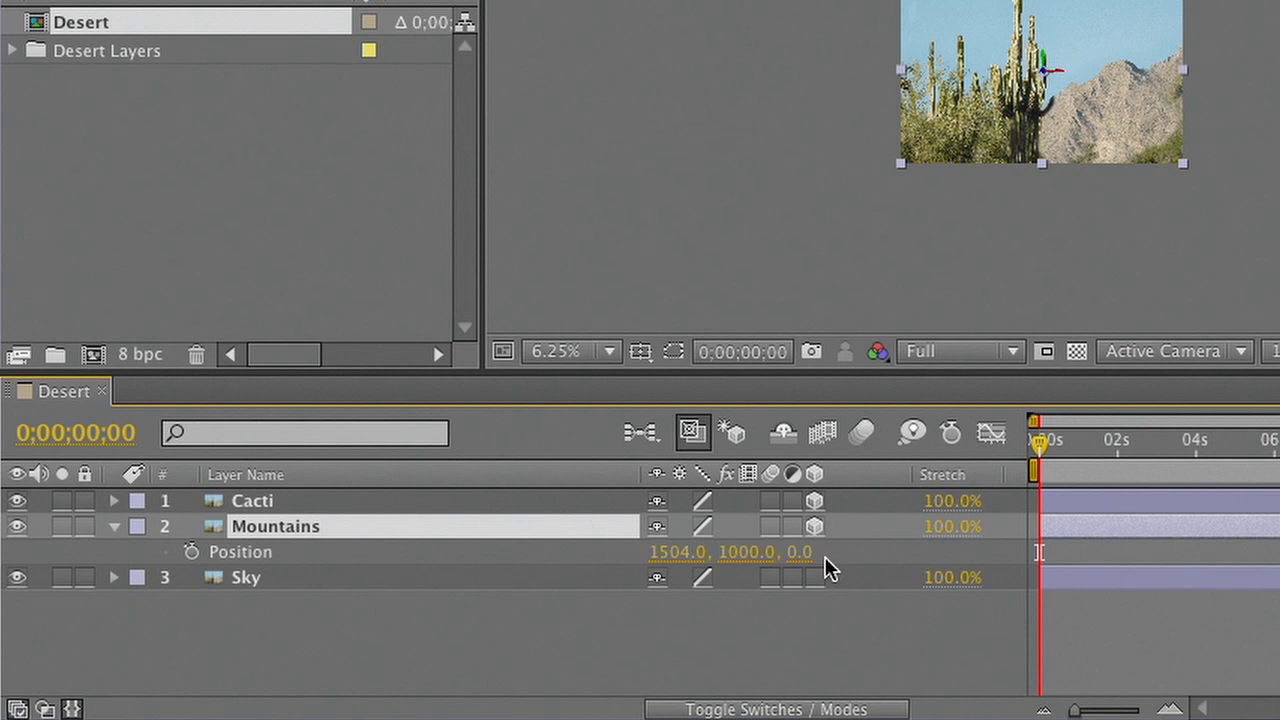
left_click_drag(805, 553, 1279, 552)
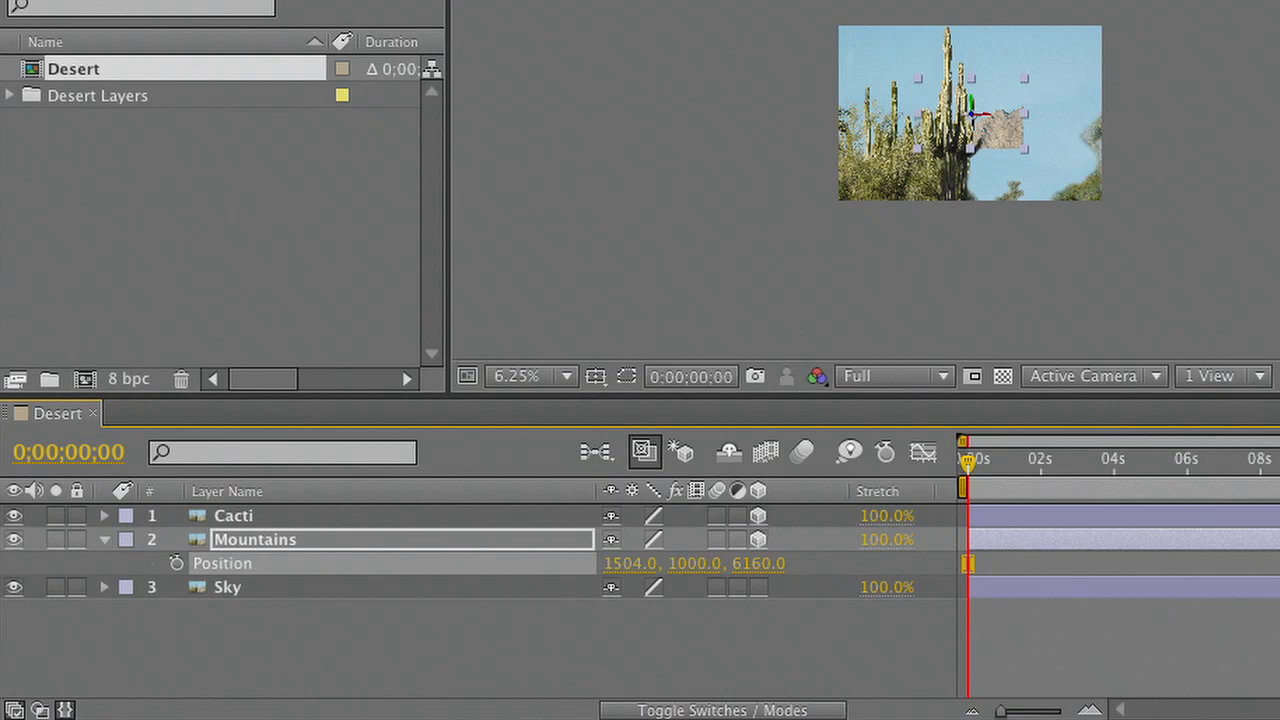
Scrub Mountains' Scale to 251%, give it a Red label, and turn off the Sky layer.
key("s")
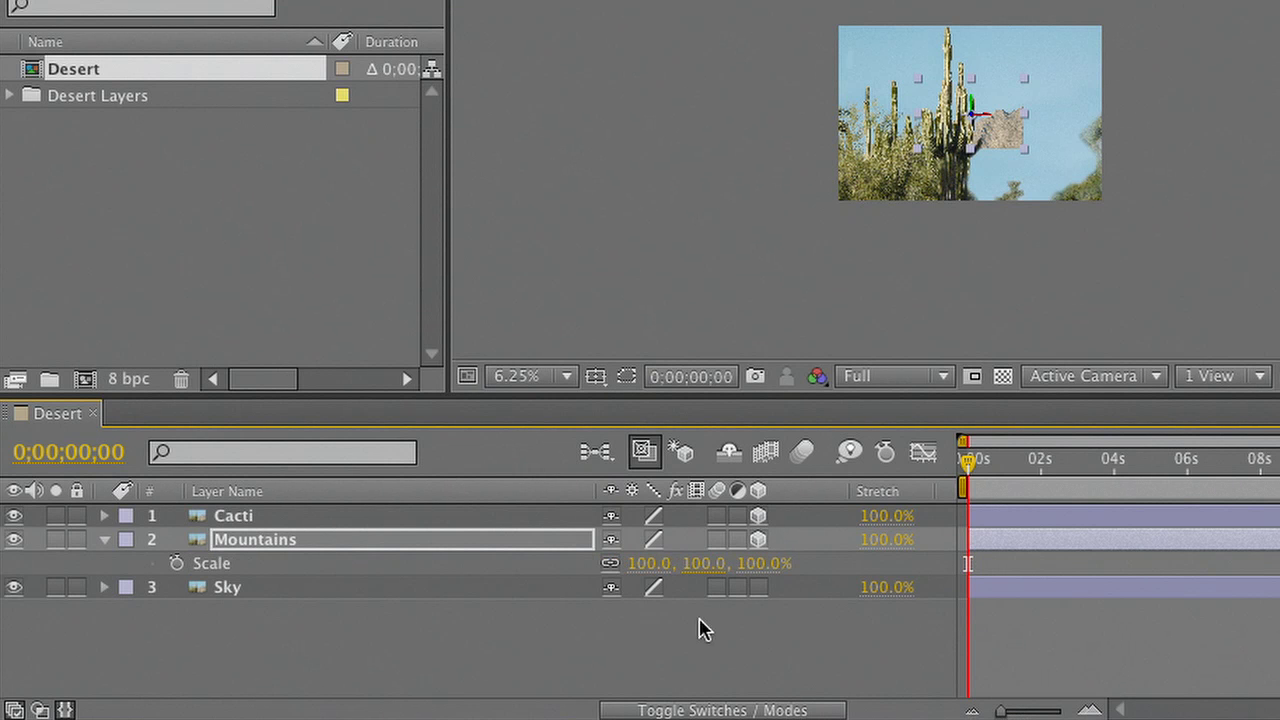
left_click_drag(648, 566, 866, 577)
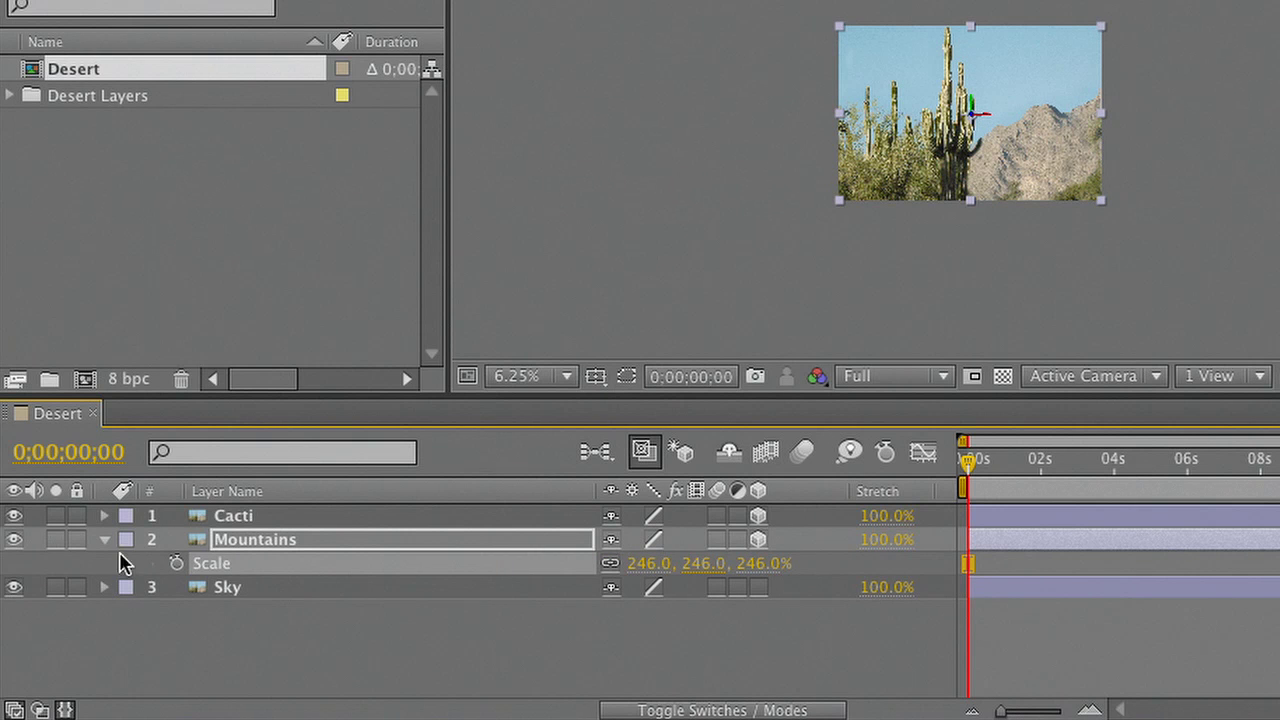
left_click(125, 539)
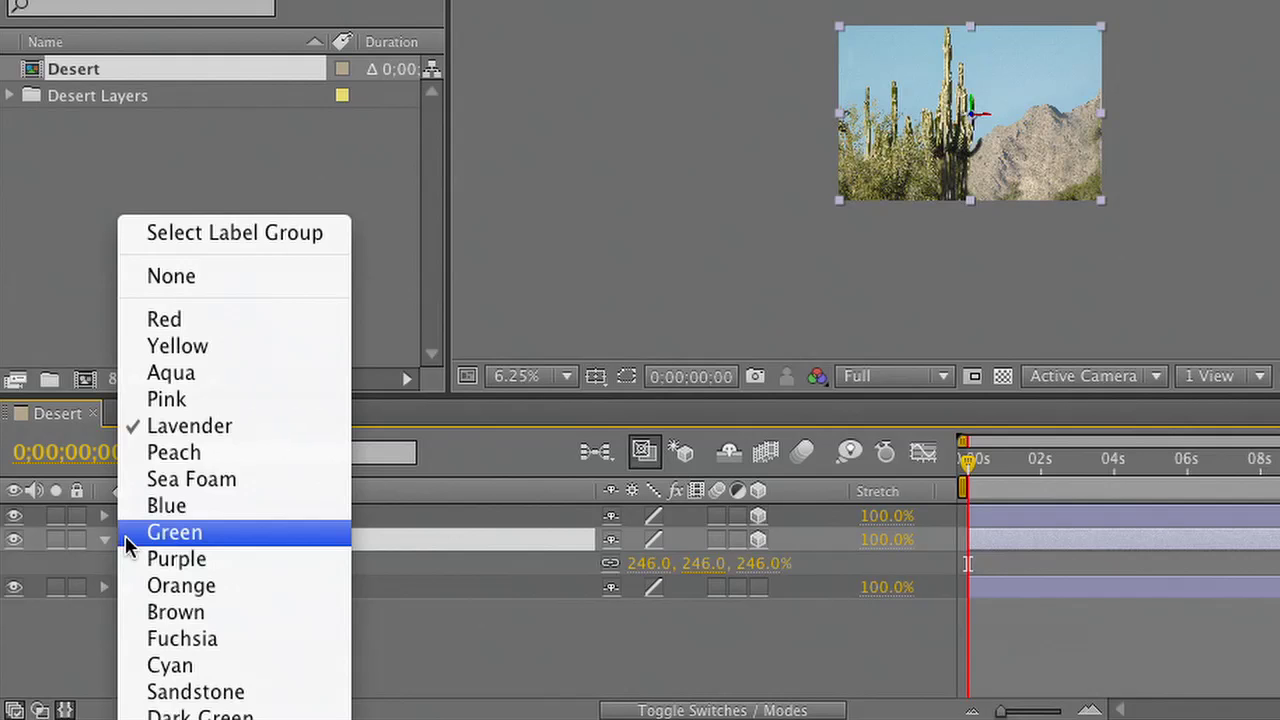
left_click(148, 319)
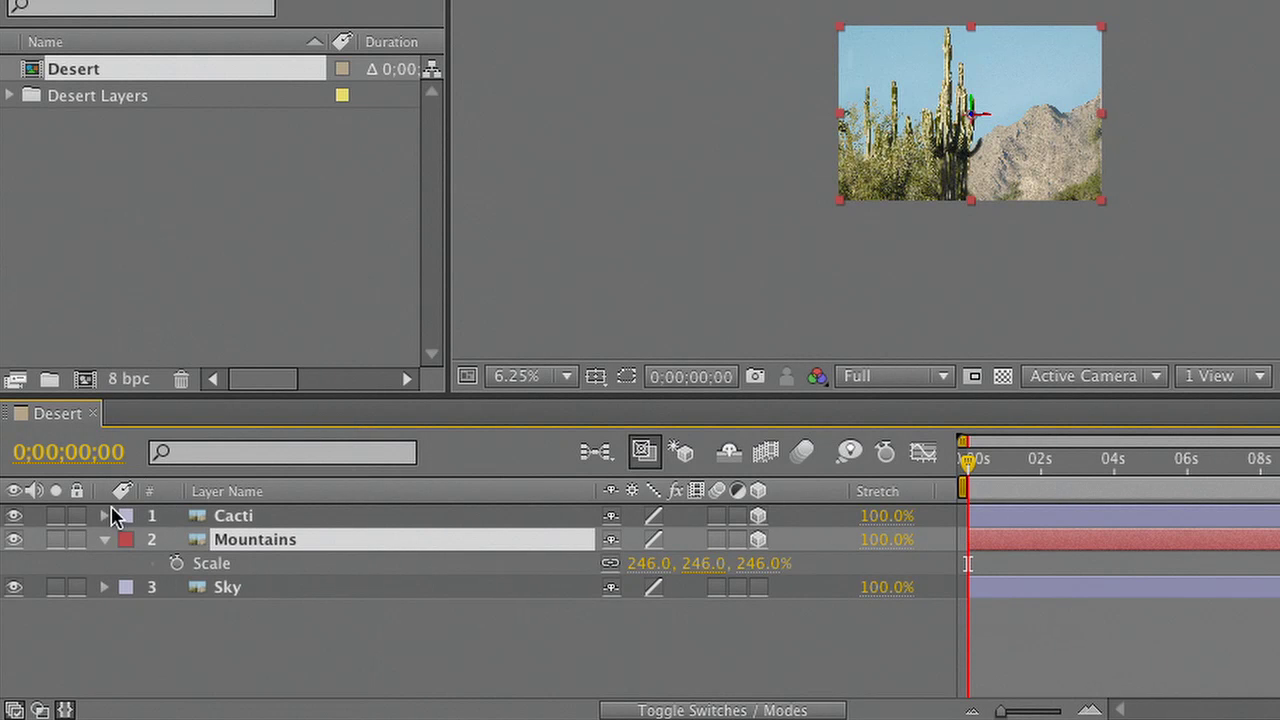
left_click(14, 588)
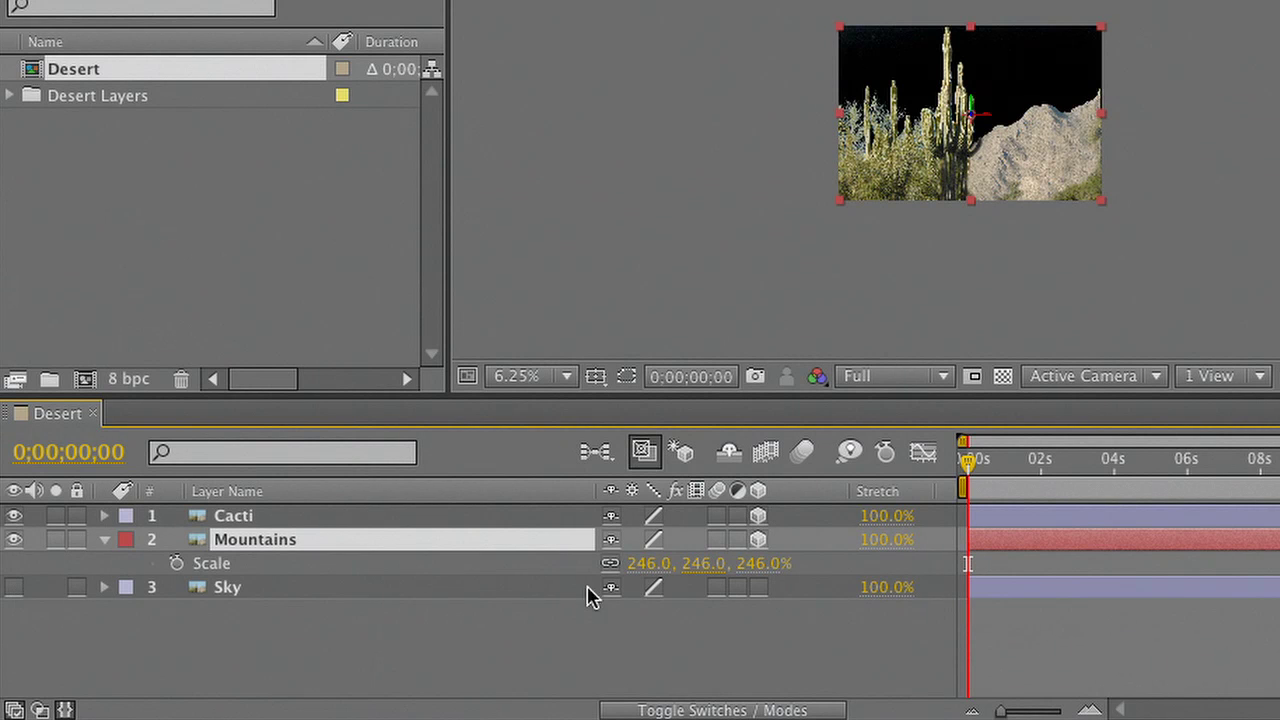
left_click_drag(648, 564, 654, 566)
Turn Sky back on and split the viewer into 2 Views, the left showing Custom View 1.
left_click(16, 589)
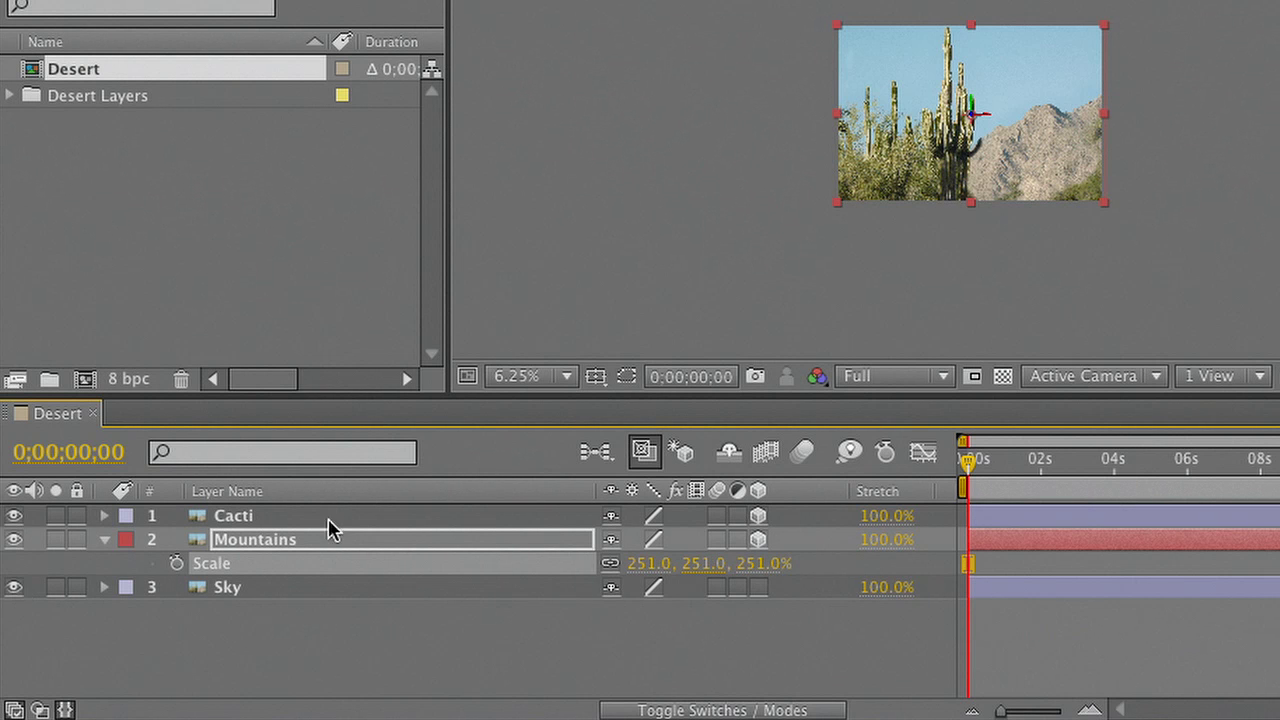
left_click(1220, 387)
left_click(1223, 426)
left_click(1094, 375)
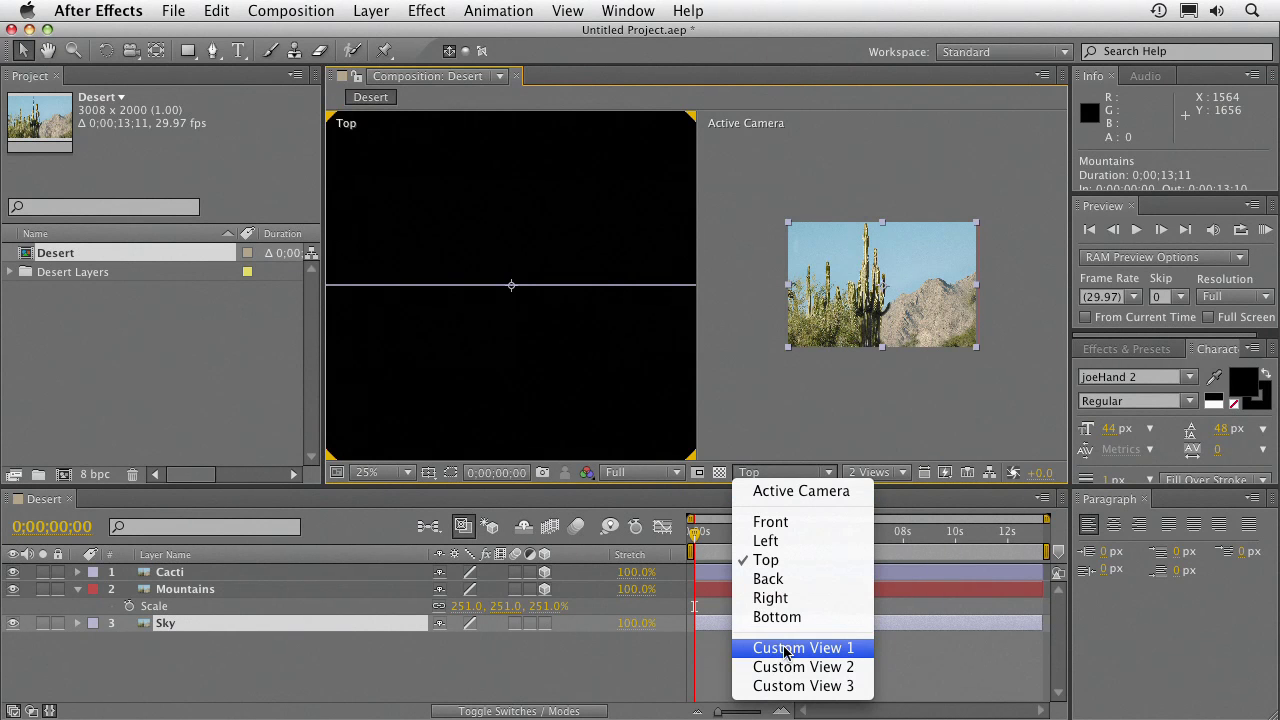
left_click(787, 649)
Make the Active Camera view the working view and bring up Composition Settings with Cmd+K.
scroll(527, 408, "down", 2)
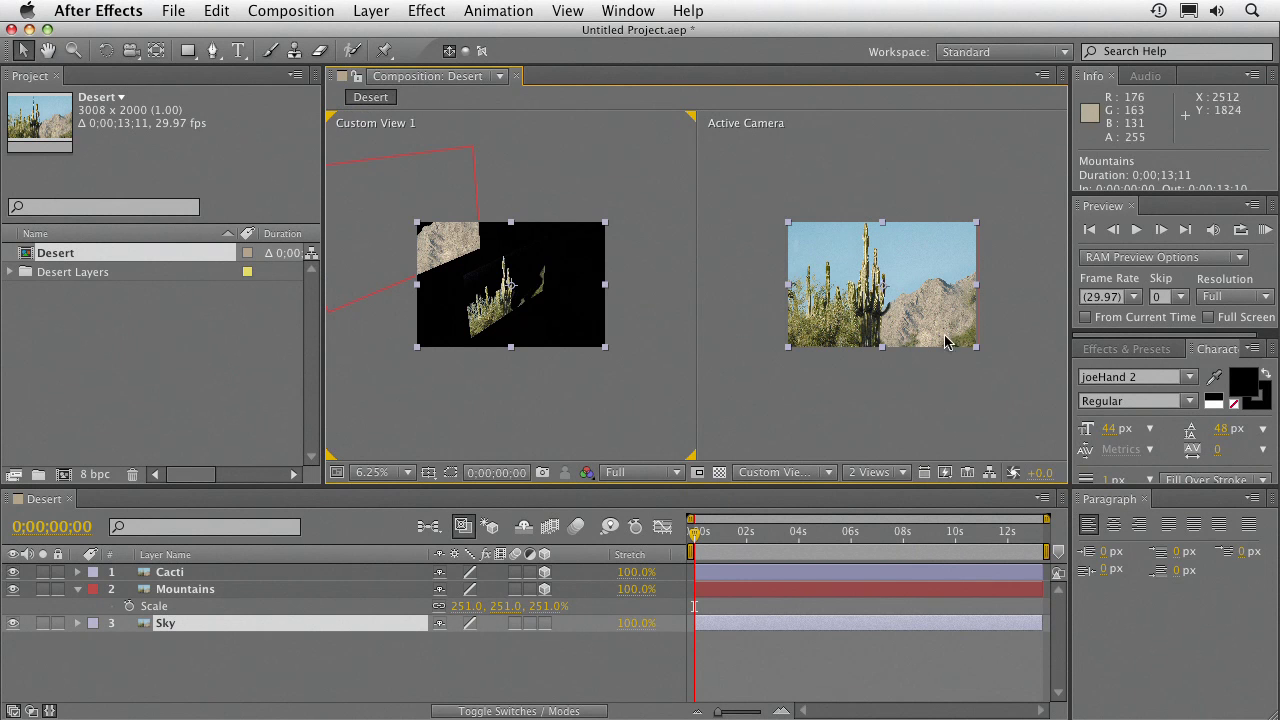
left_click(822, 446)
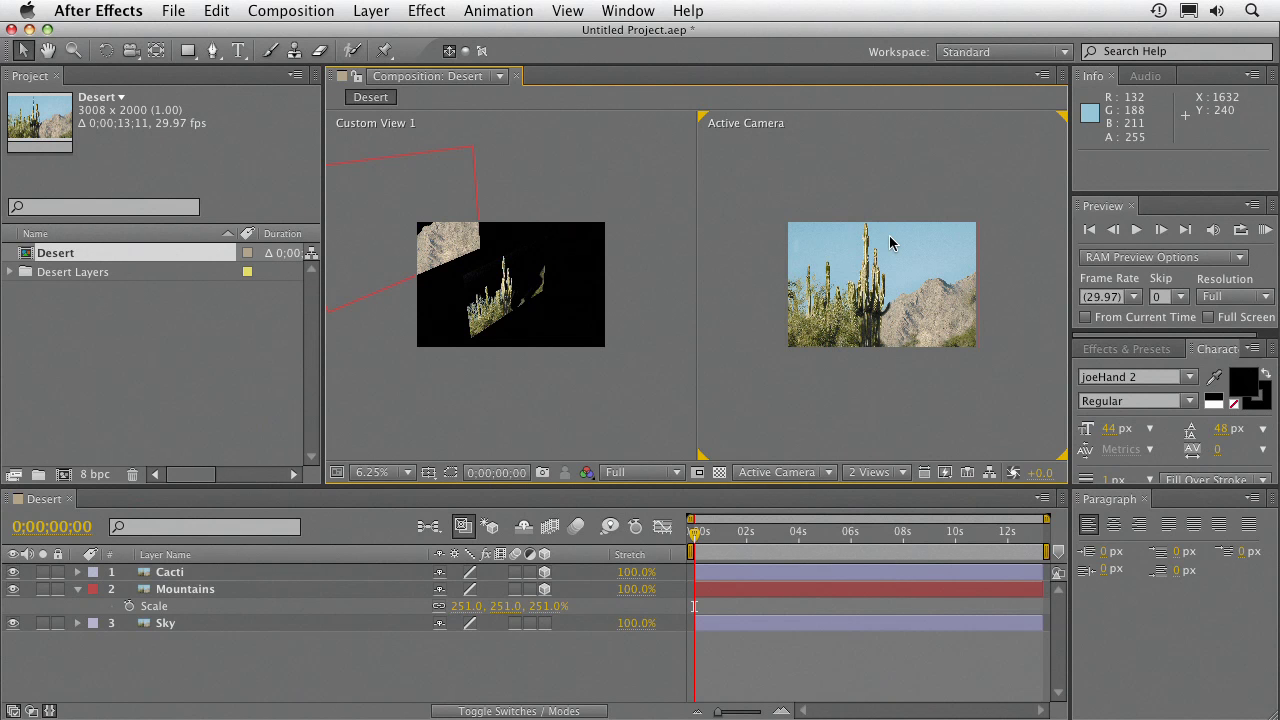
key("super+k")
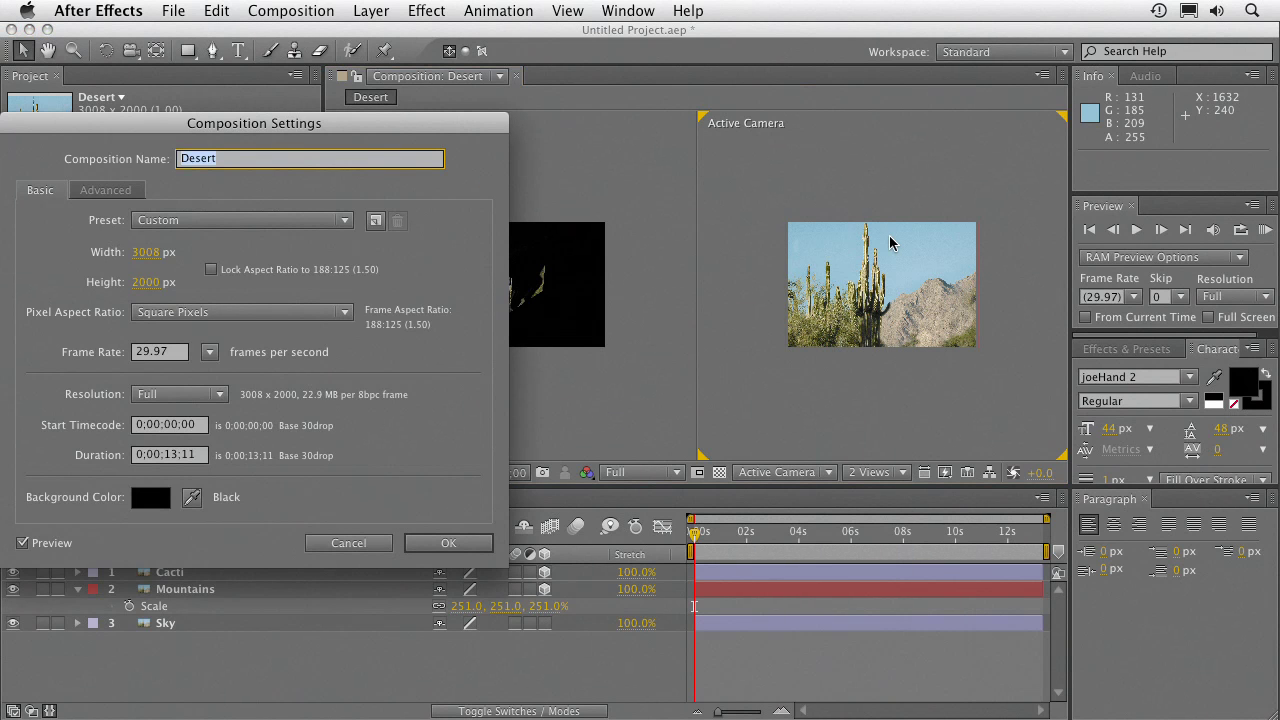
Change the Desert comp to the HDTV 1080 29.97 preset (1920 × 1080).
left_click(170, 219)
left_click(285, 421)
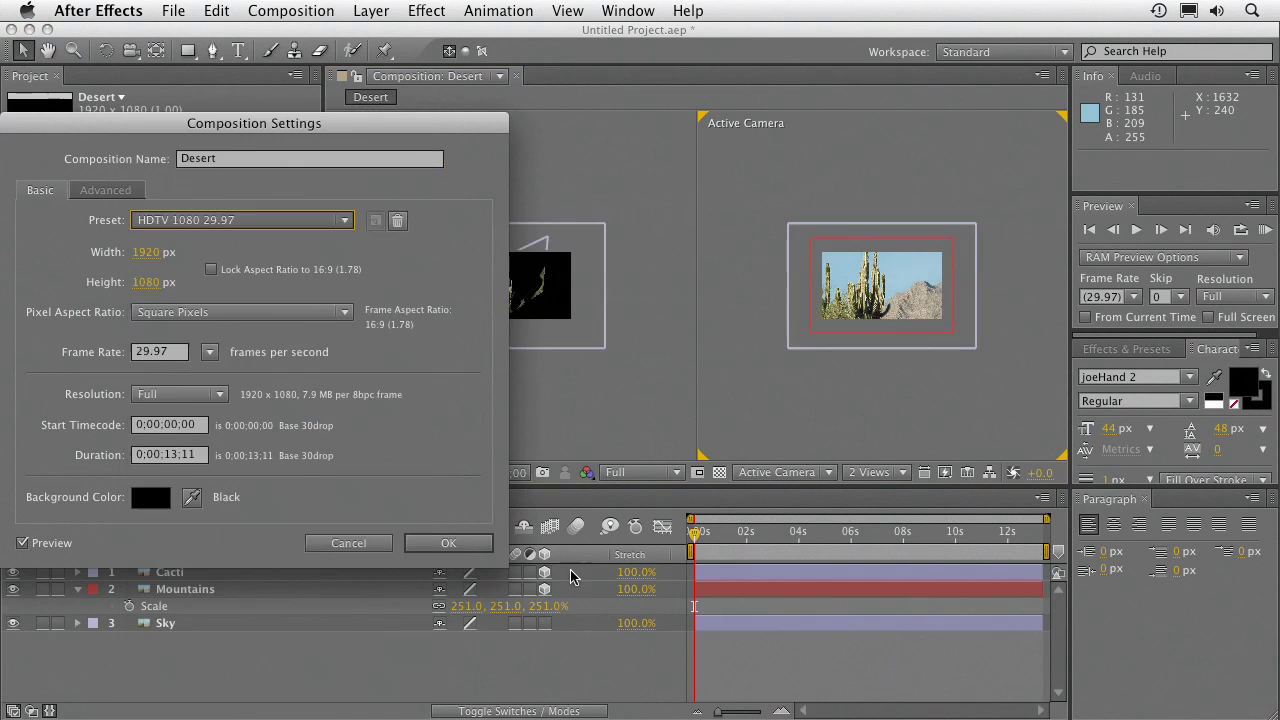
left_click(448, 545)
Import Sara HD_Greenscreen.mov into the project.
left_click(90, 356)
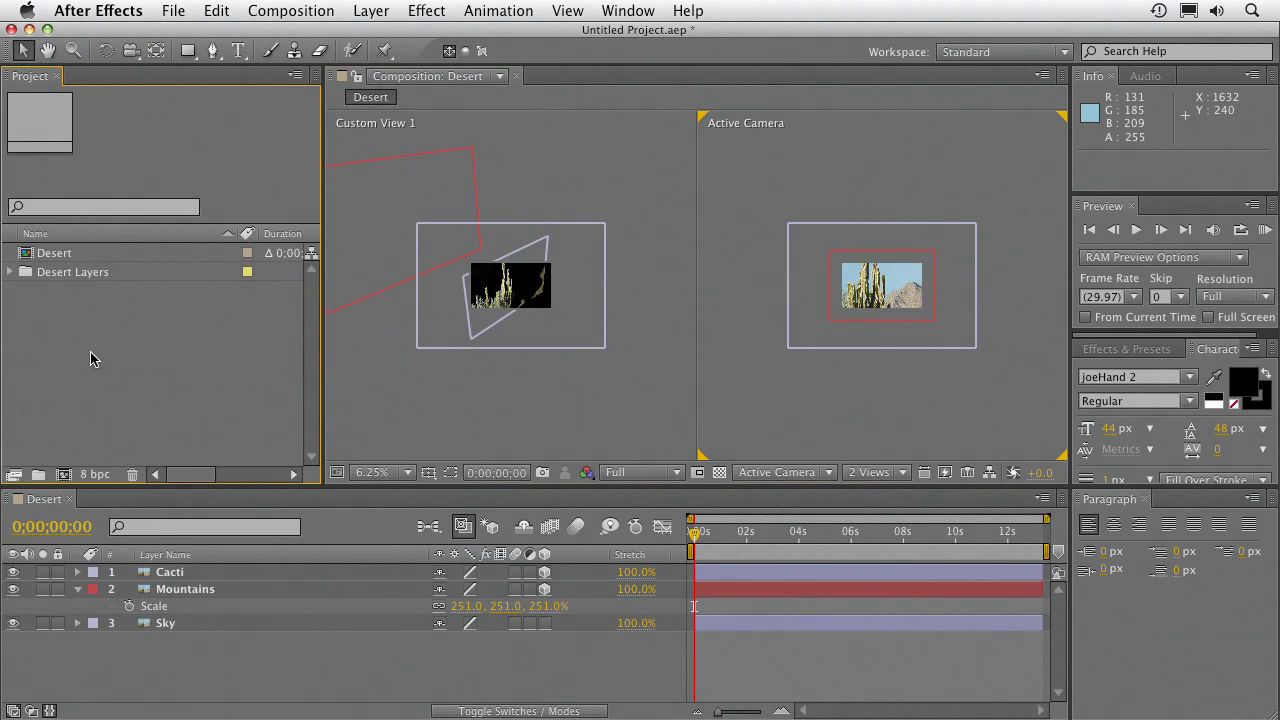
double_click(90, 356)
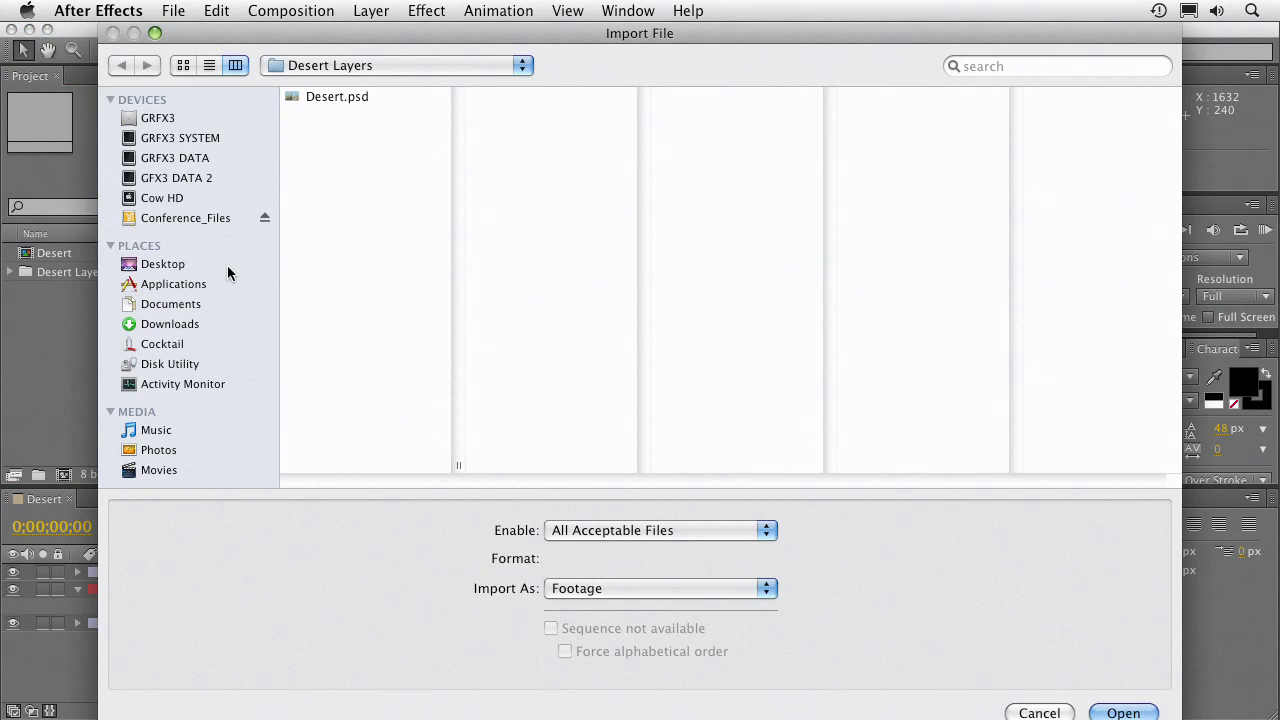
left_click(367, 135)
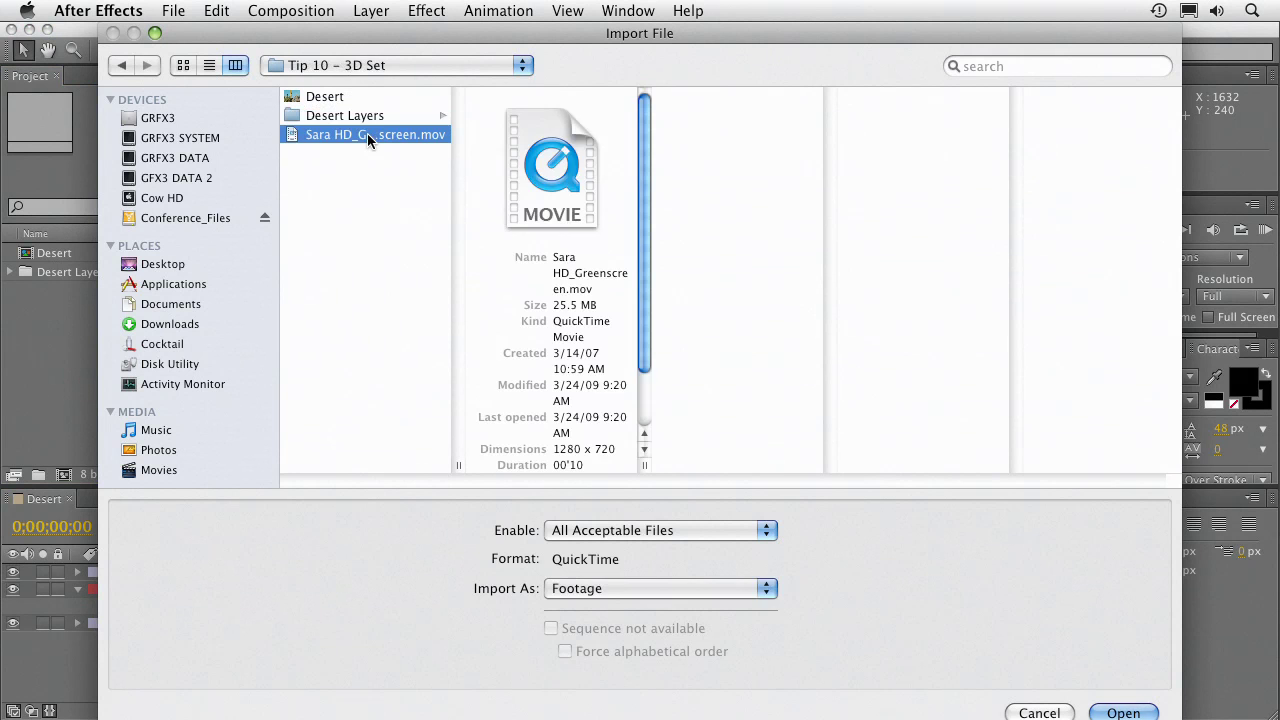
double_click(367, 133)
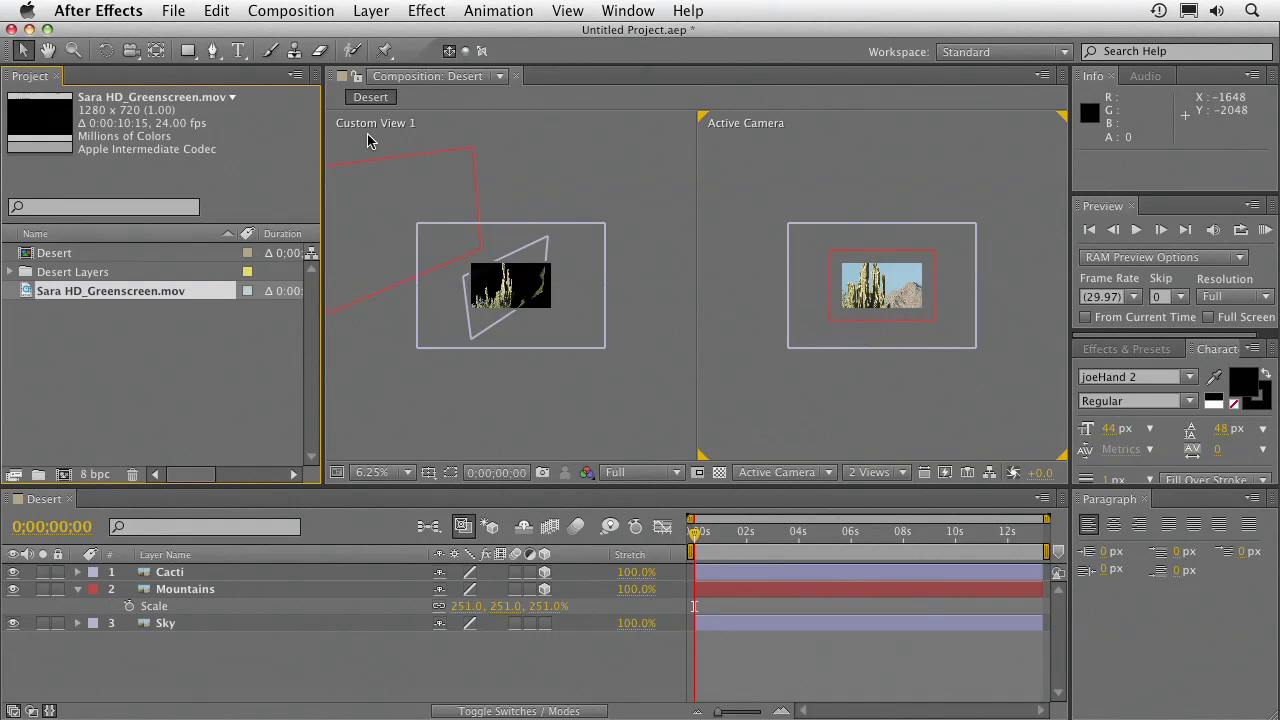
Add Sara HD_Greenscreen.mov to Desert, apply Keylight, and sample the green backdrop as Screen Colour.
left_click_drag(31, 297, 108, 570)
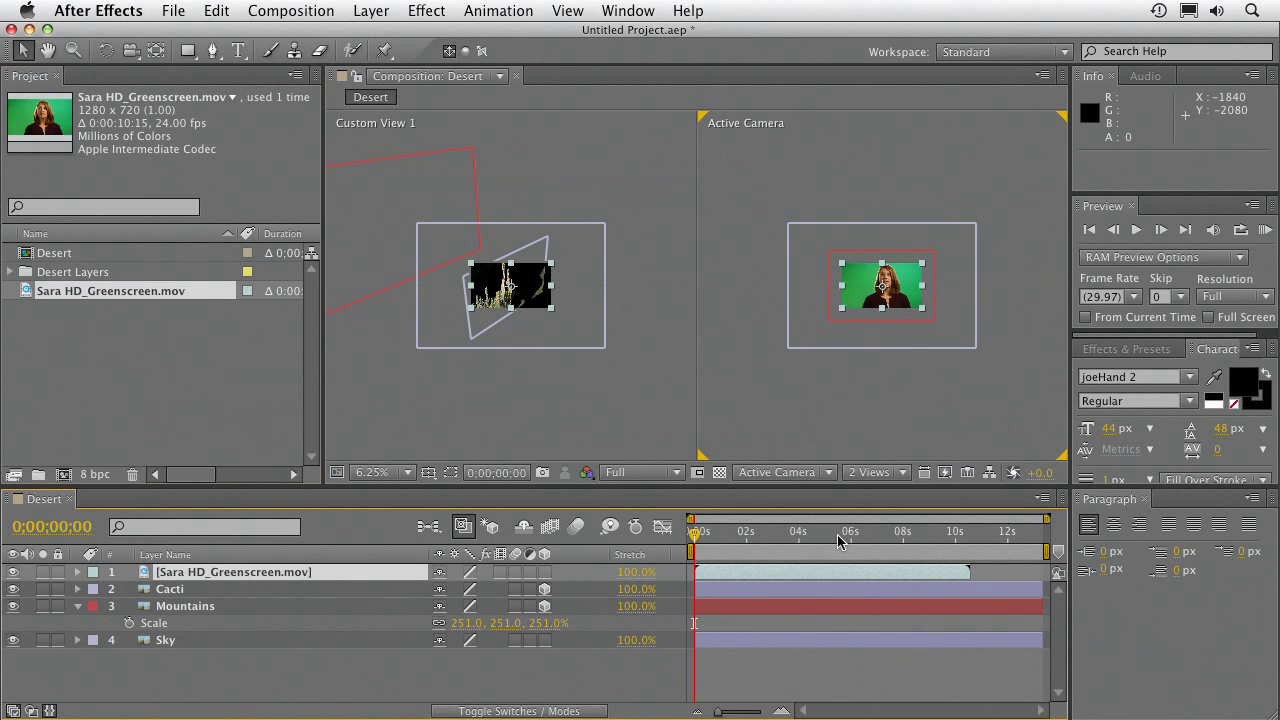
key("period")
key("period")
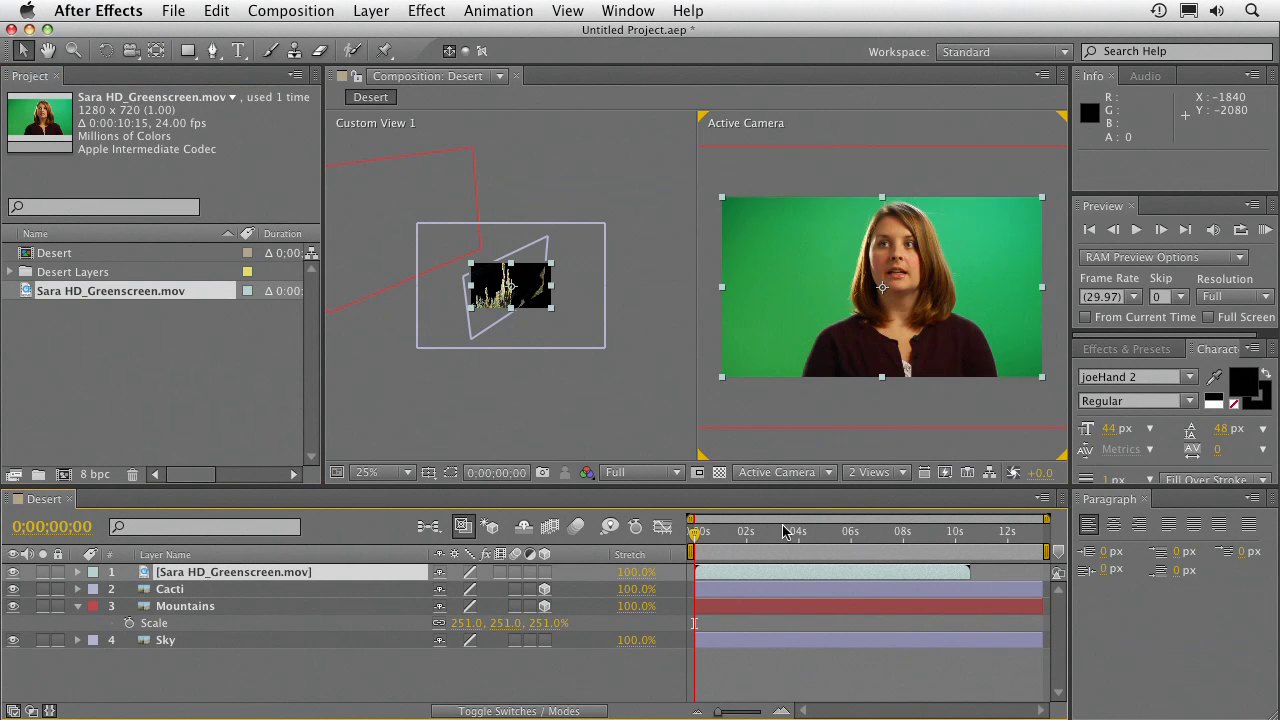
left_click(747, 531)
left_click(422, 10)
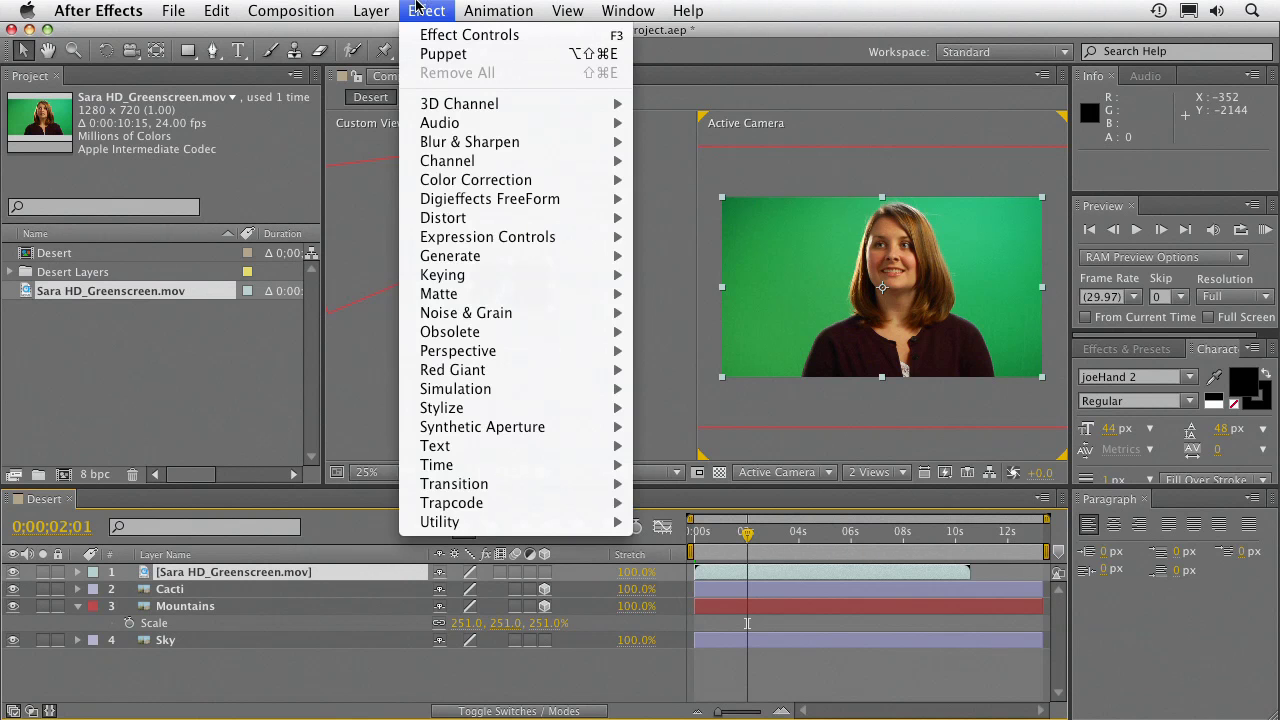
mouse_move(497, 284)
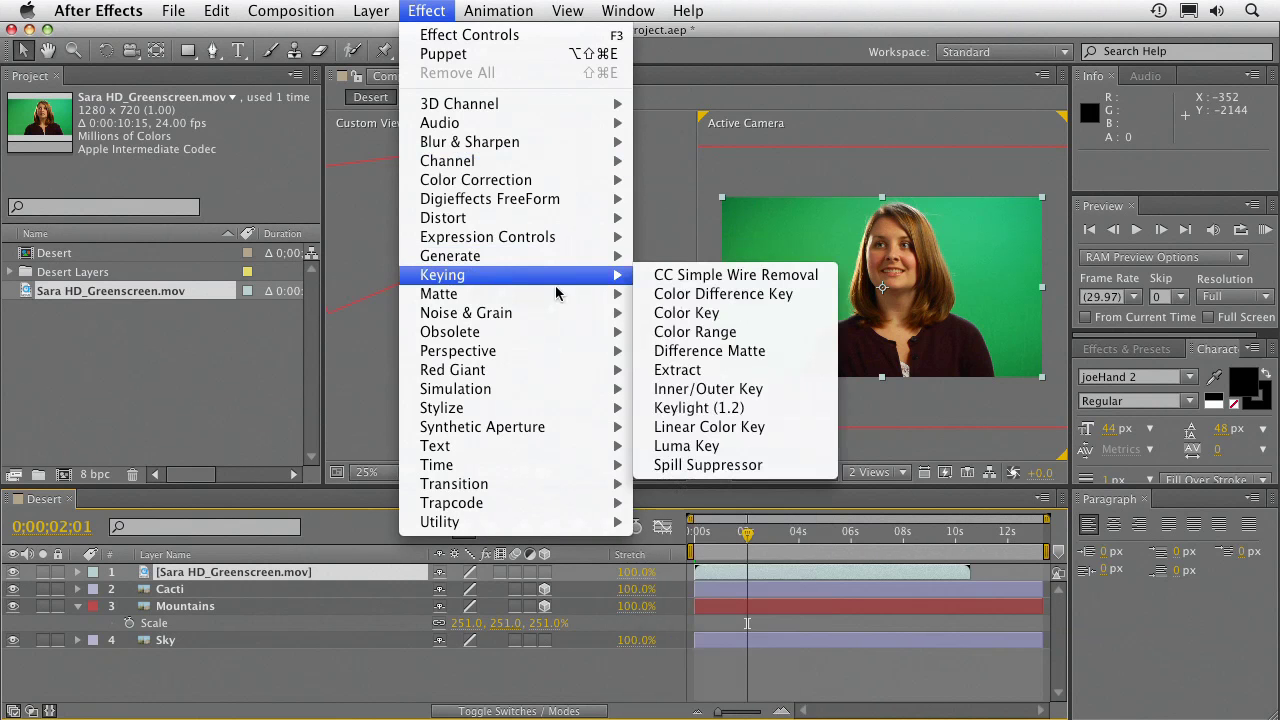
left_click(729, 410)
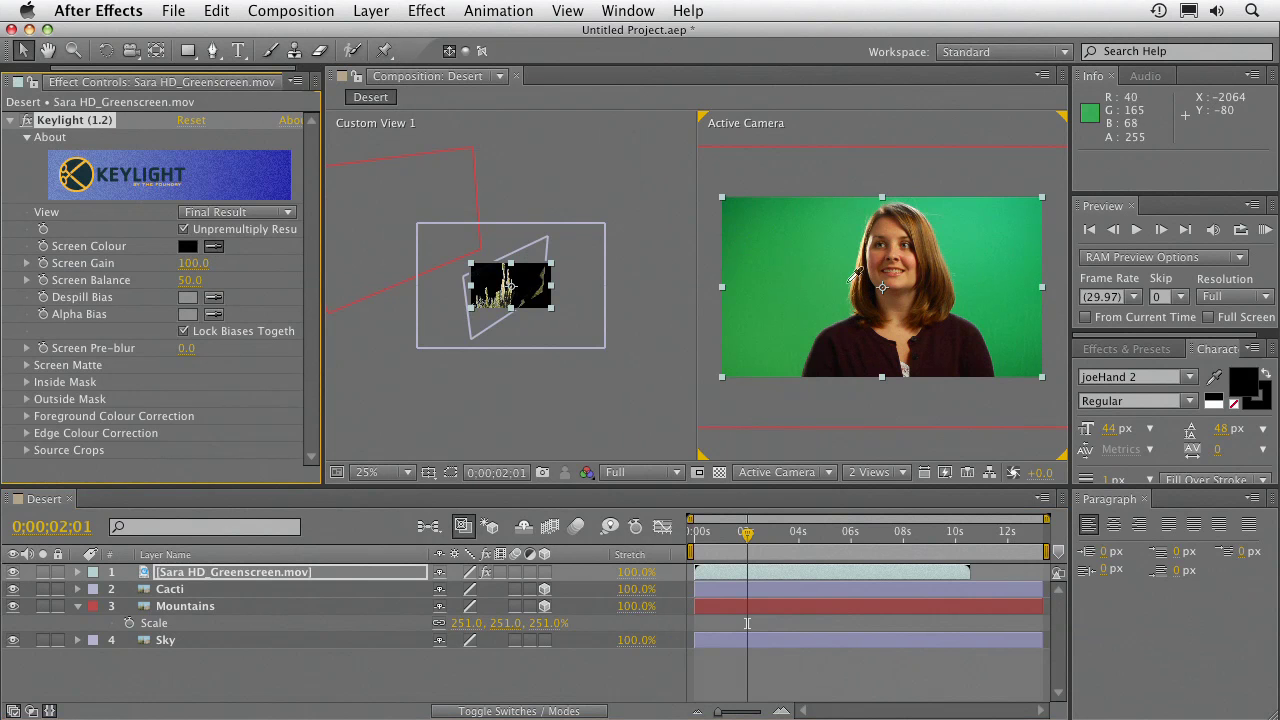
left_click(849, 277)
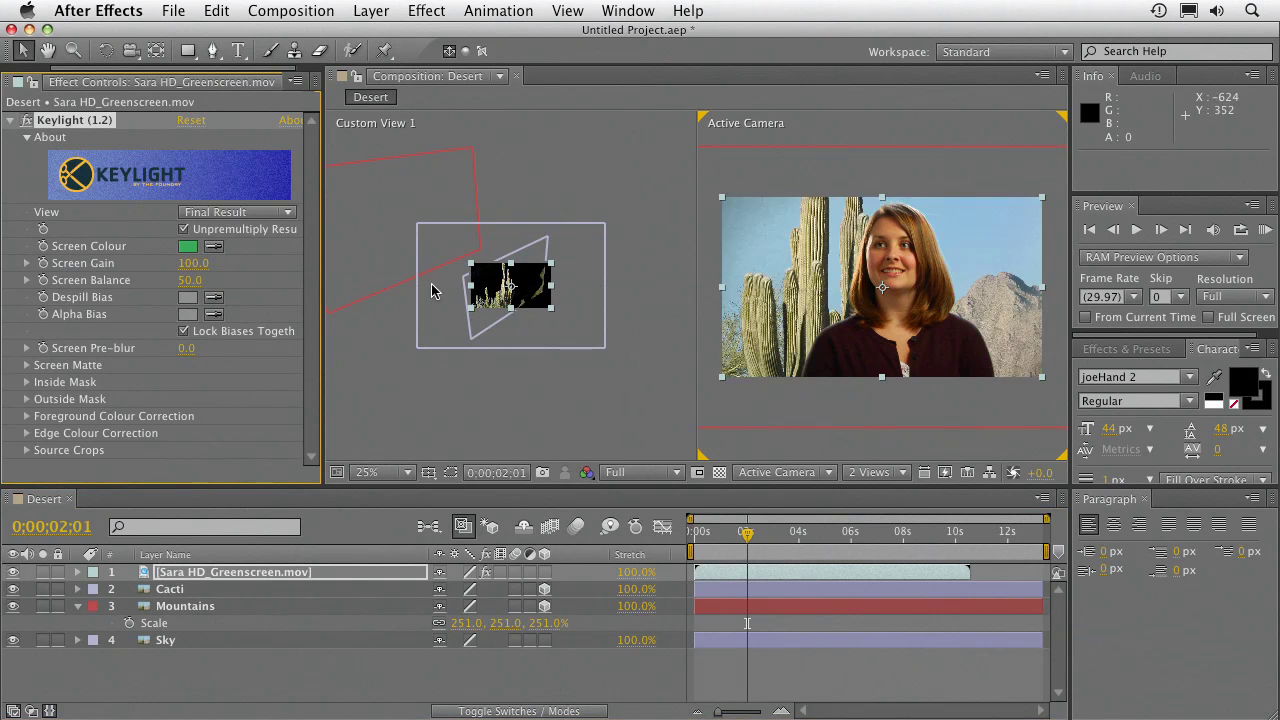
In Screen Matte view, set Clip Black to 28 and Clip White to 88.
left_click(255, 213)
left_click(262, 308)
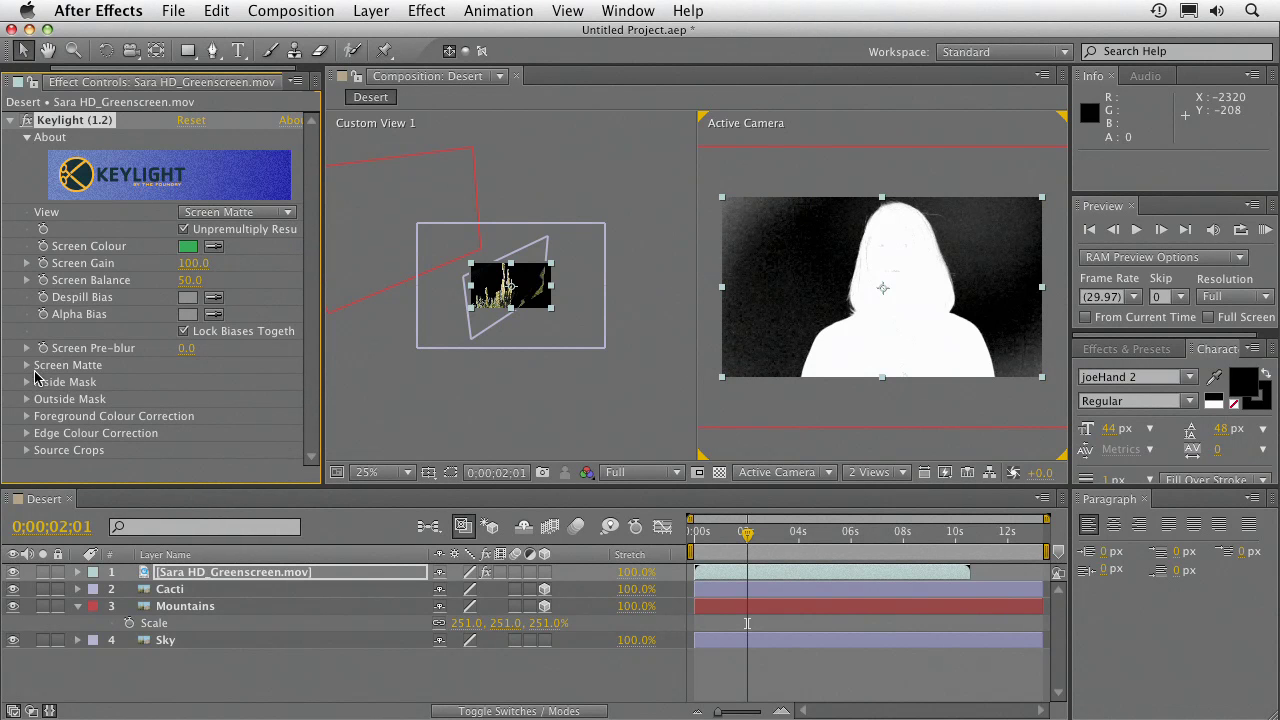
left_click(27, 366)
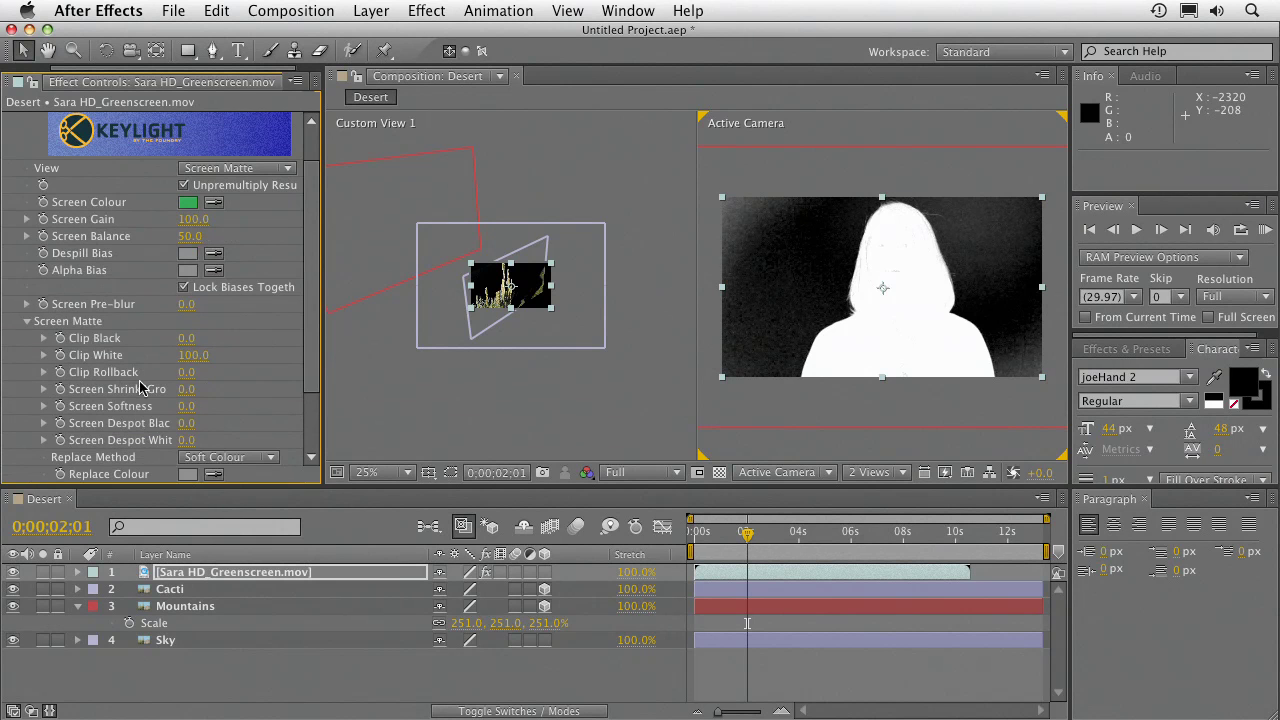
left_click_drag(195, 340, 219, 342)
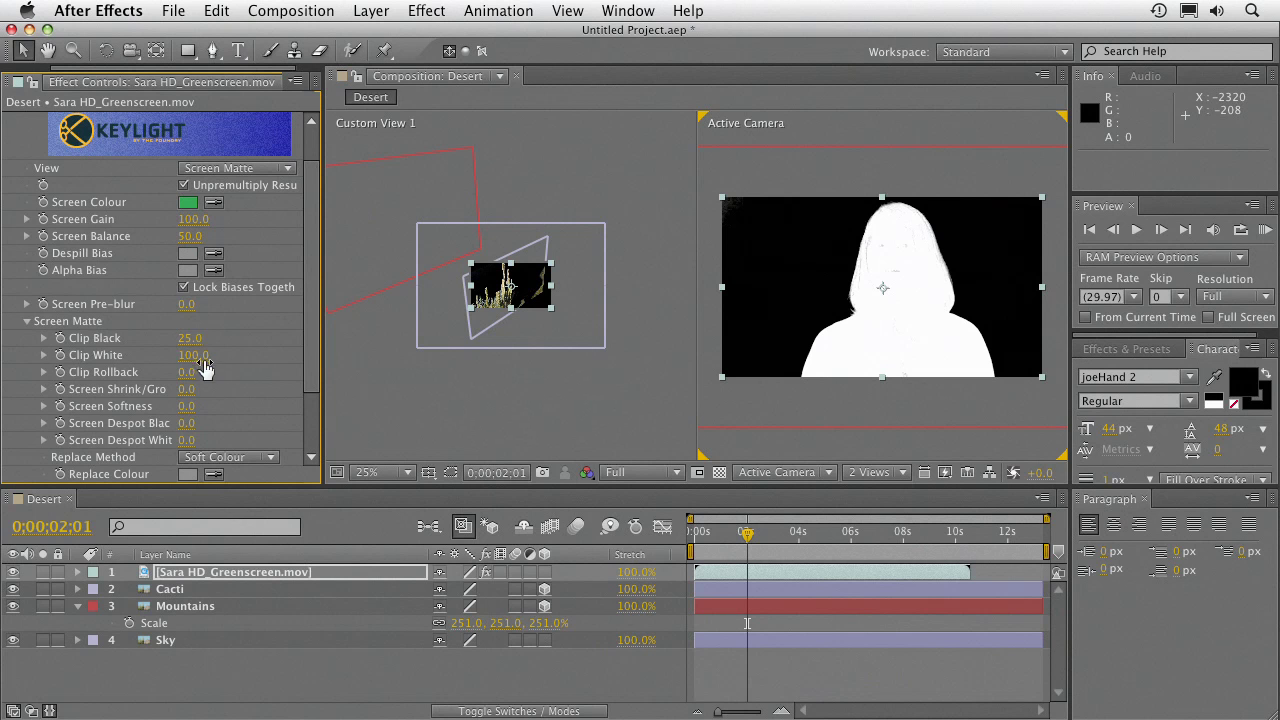
left_click_drag(188, 339, 188, 339)
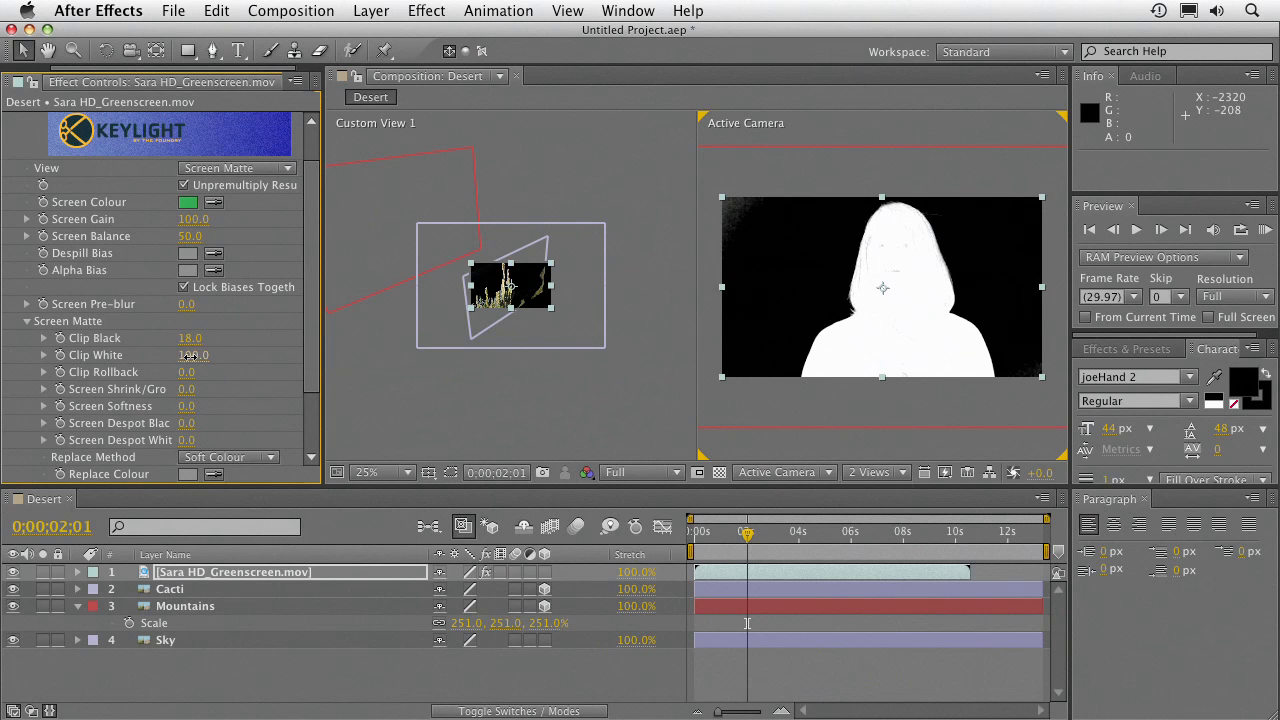
left_click_drag(185, 357, 198, 339)
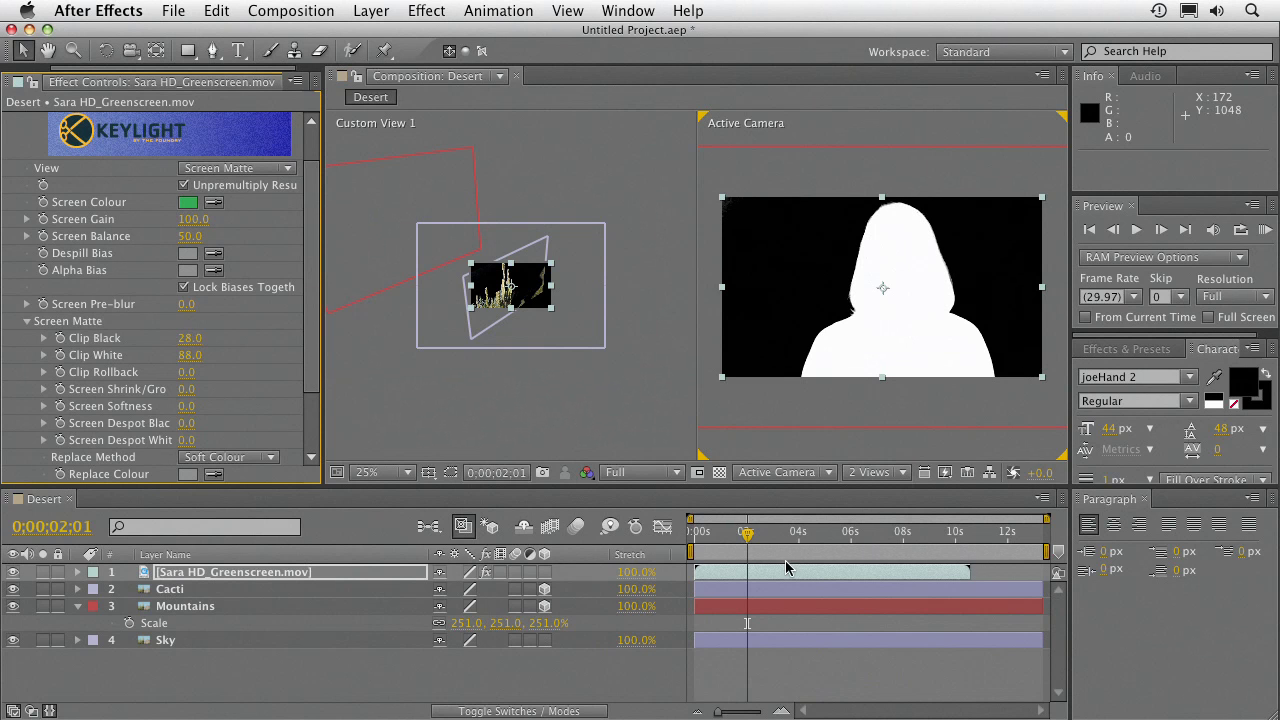
left_click_drag(746, 538, 808, 537)
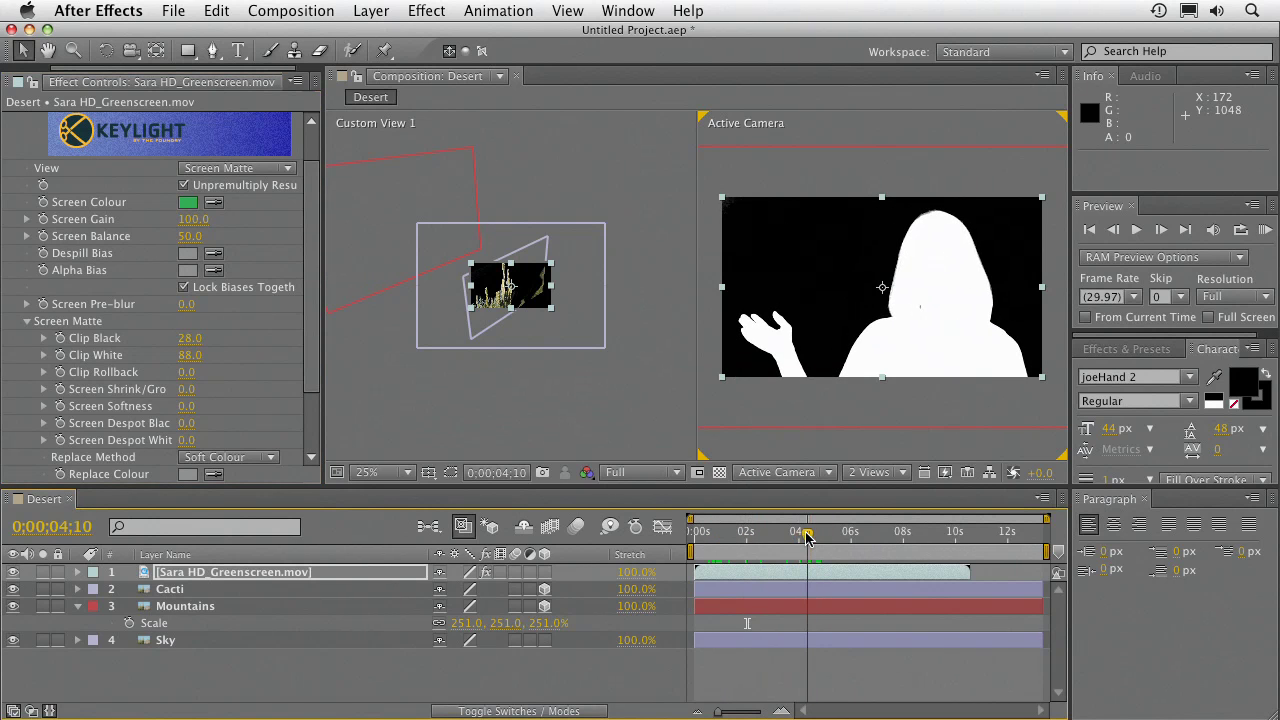
Switch Keylight back to Final Result and set Screen Softness to 1.0.
left_click(279, 170)
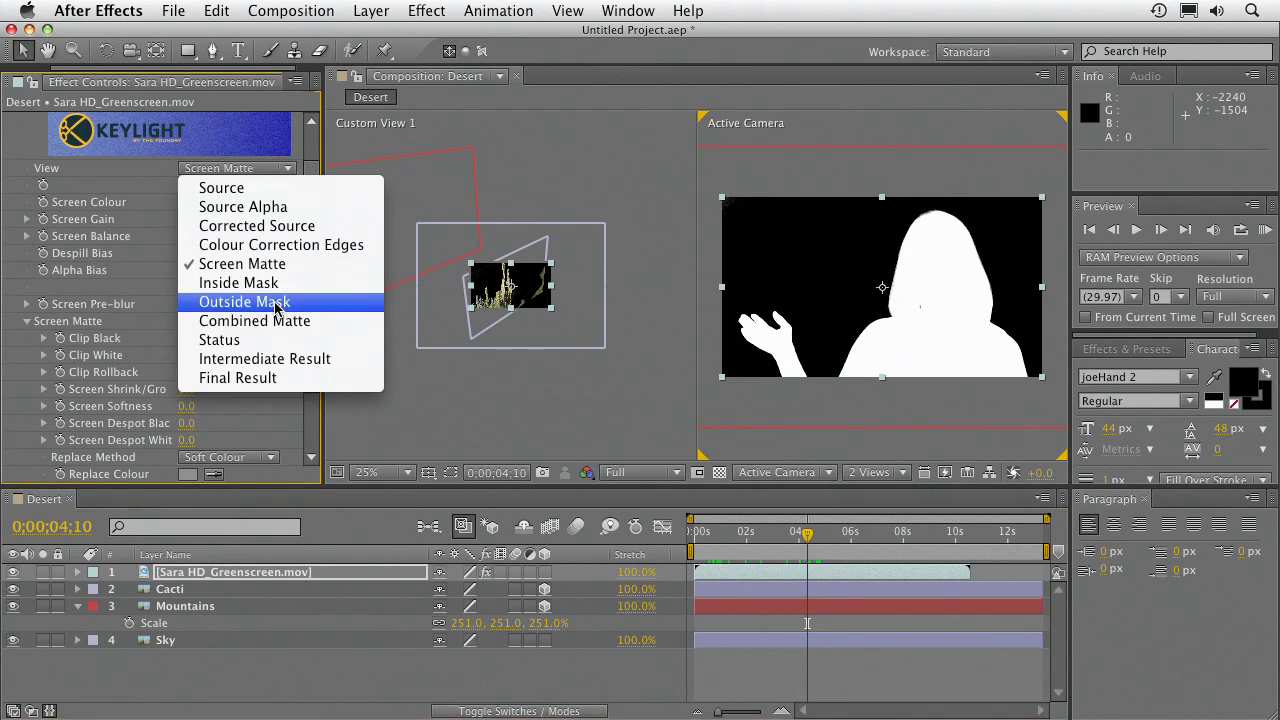
left_click(270, 378)
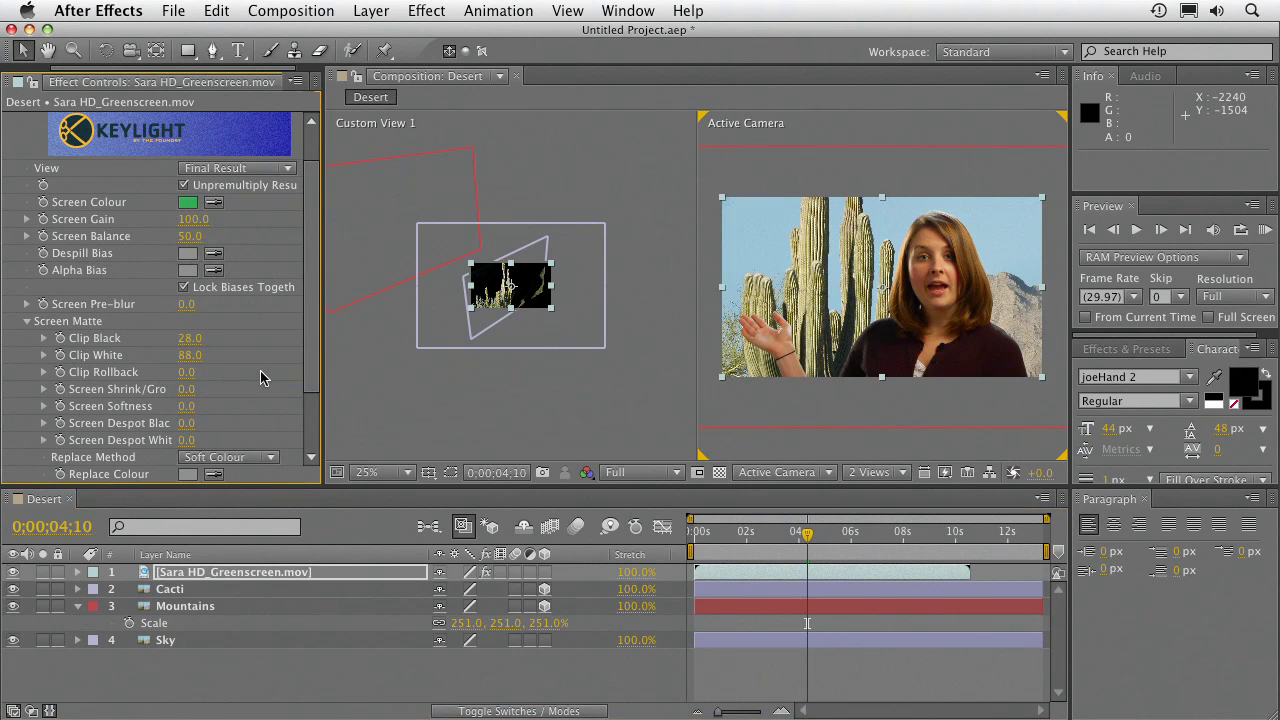
left_click(185, 406)
type("1")
key("Return")
Make the presenter layer 3D and push the Cacti layer back to Position Z 630.
left_click(545, 573)
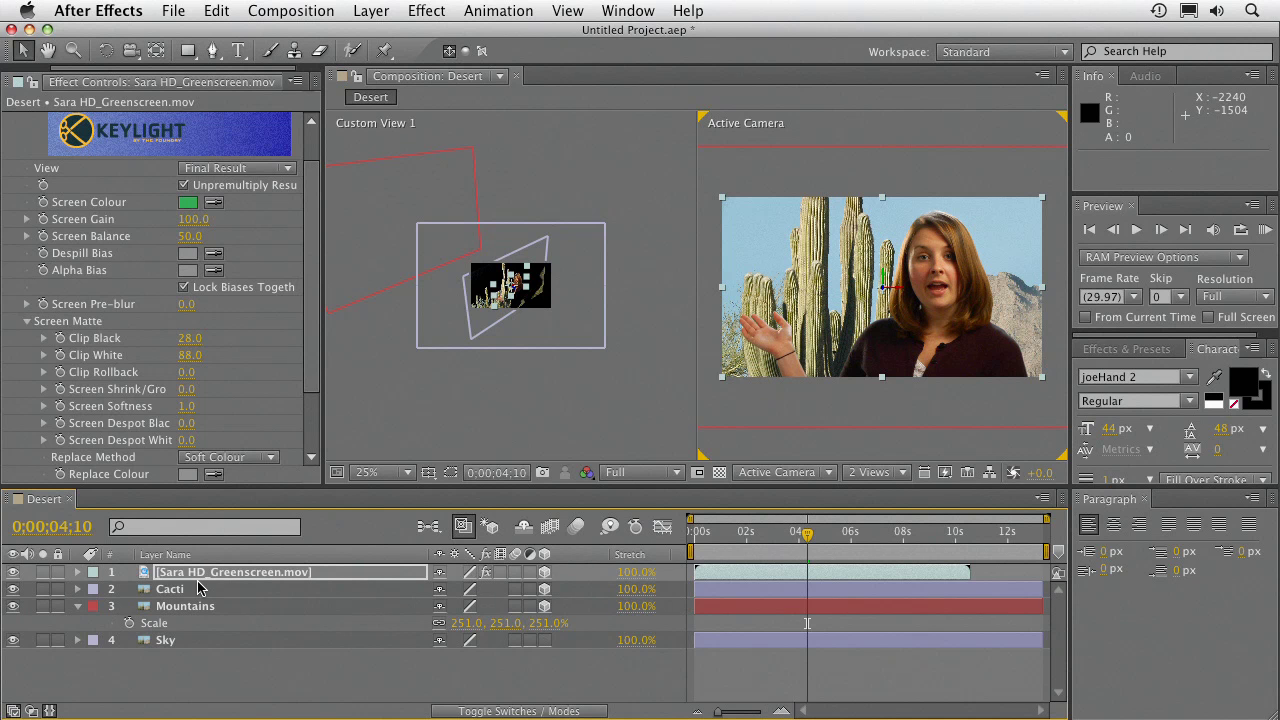
key("p")
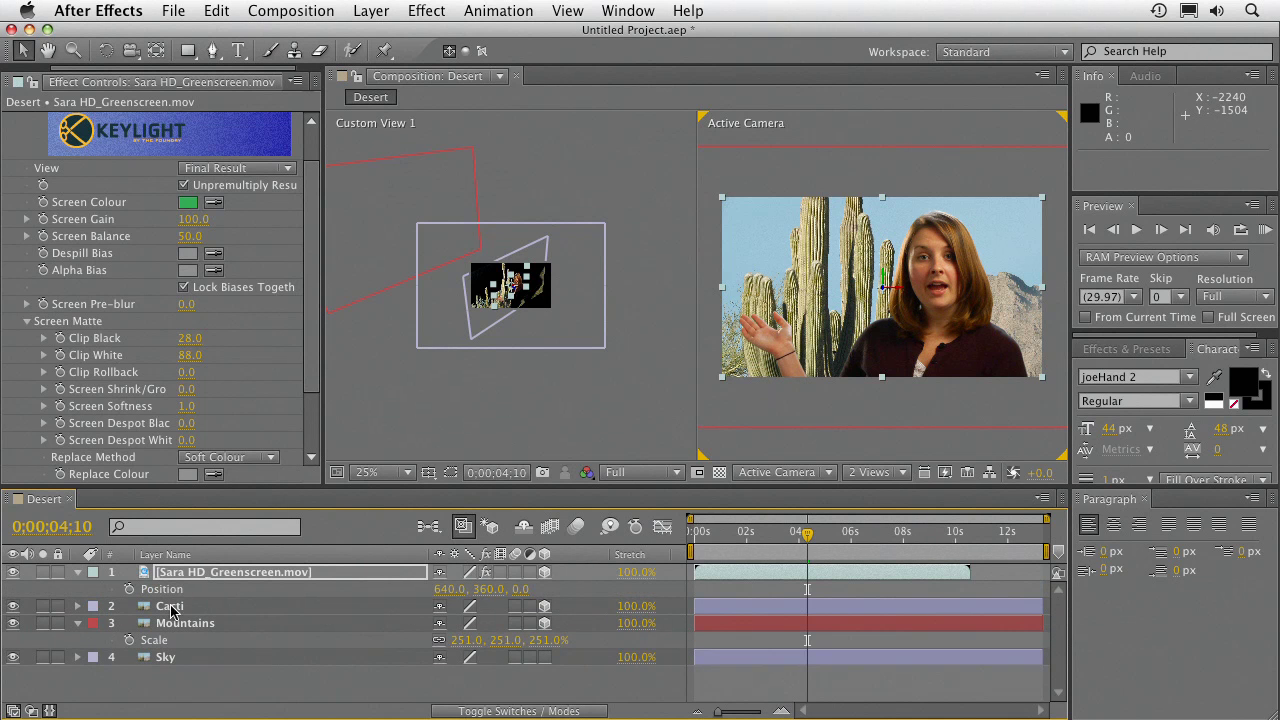
left_click(170, 607)
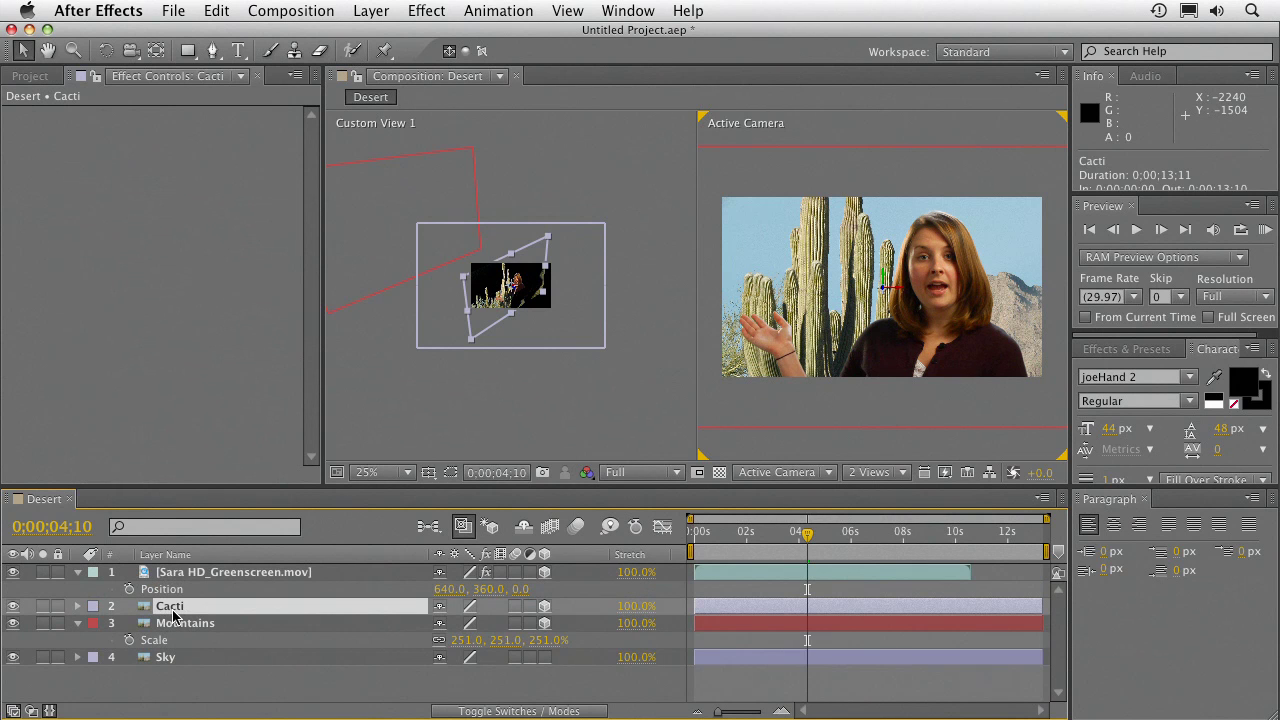
key("p")
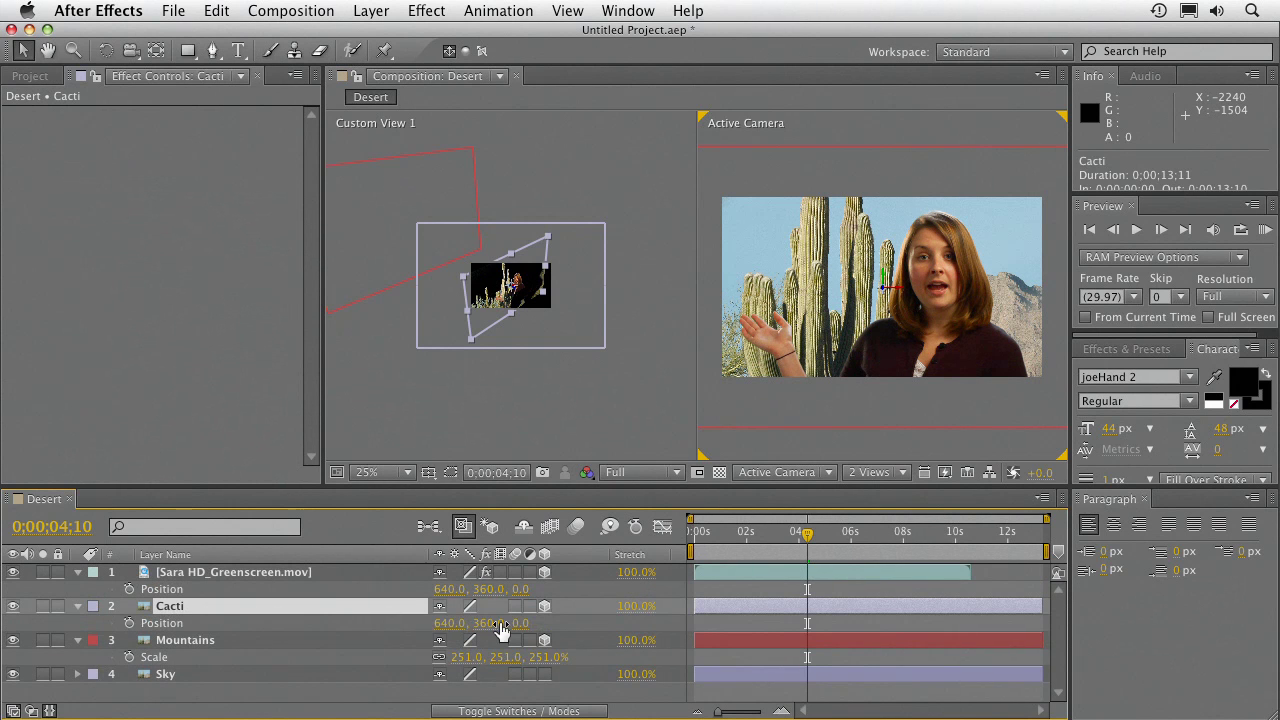
left_click_drag(518, 624, 580, 623)
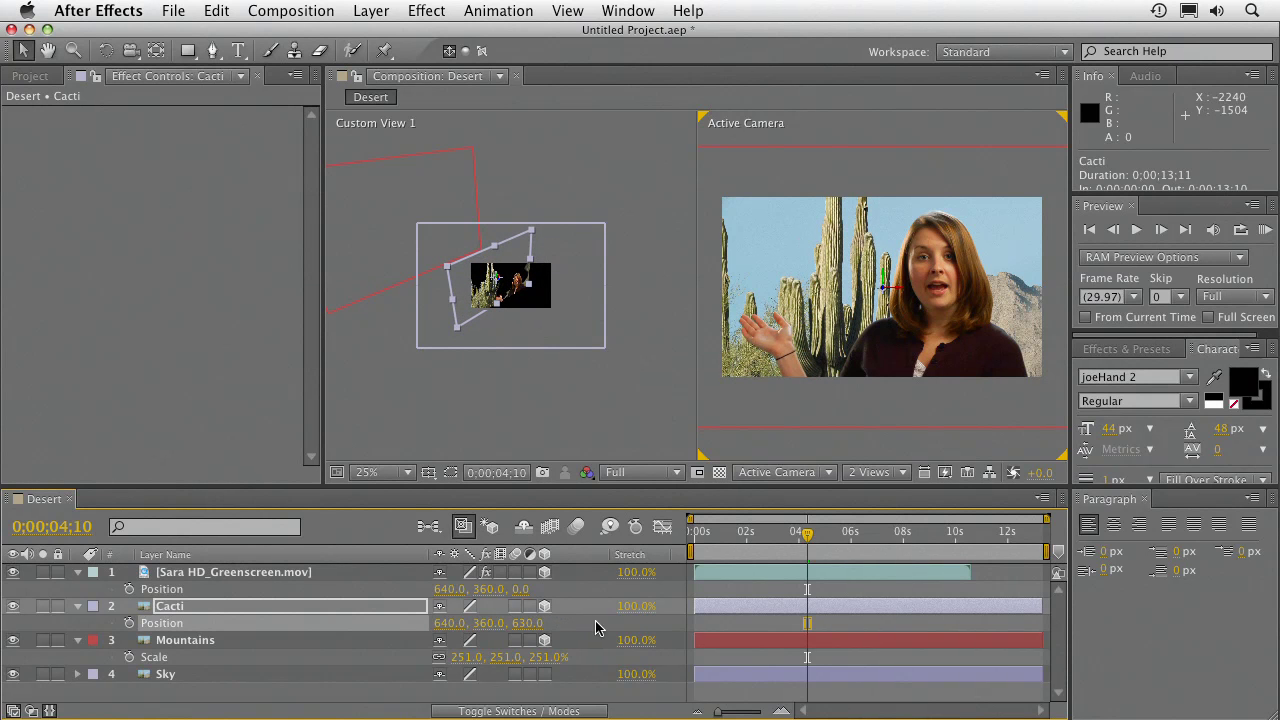
Scale the Cacti layer up to 136% so it fills the frame again.
key("comma")
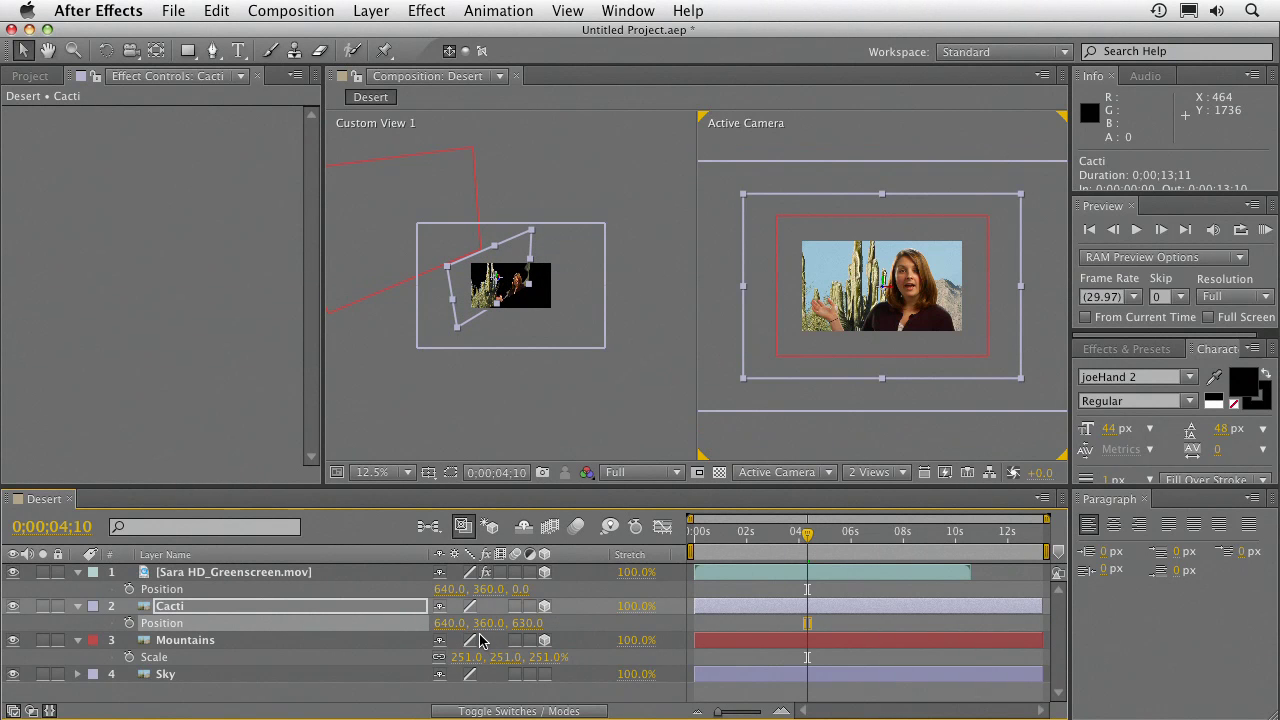
key("shift+s")
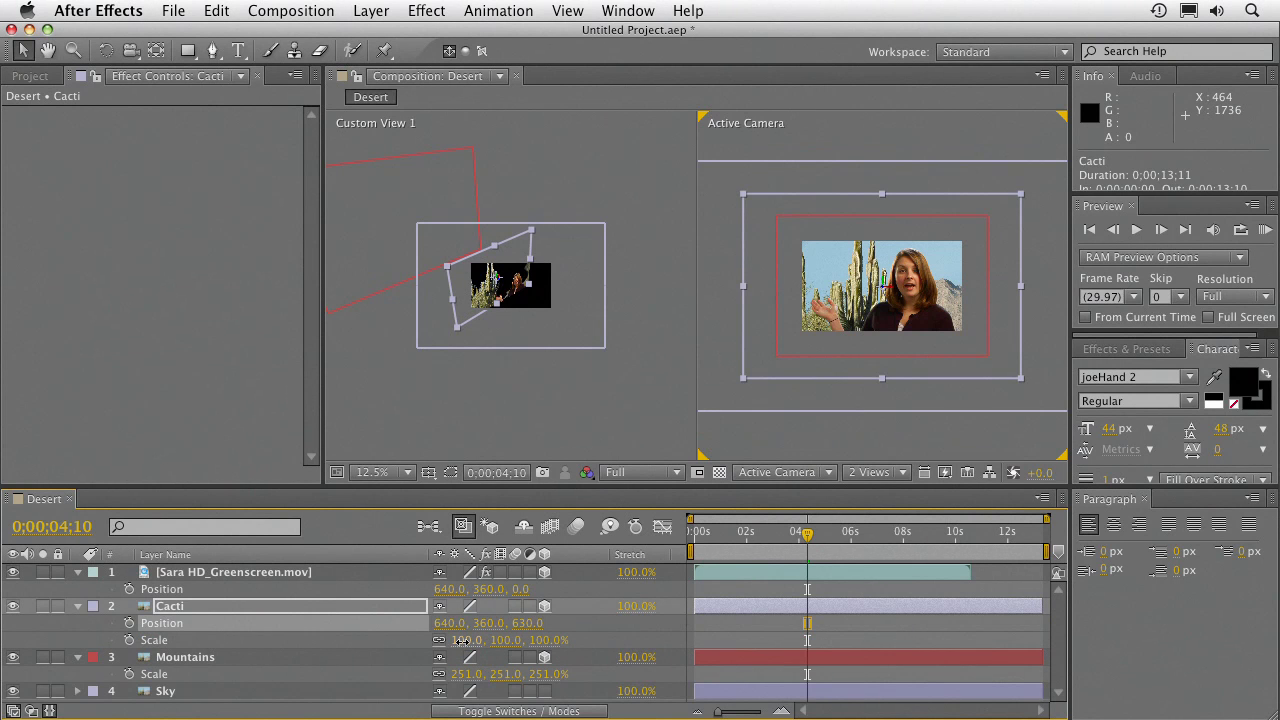
left_click_drag(462, 640, 421, 648)
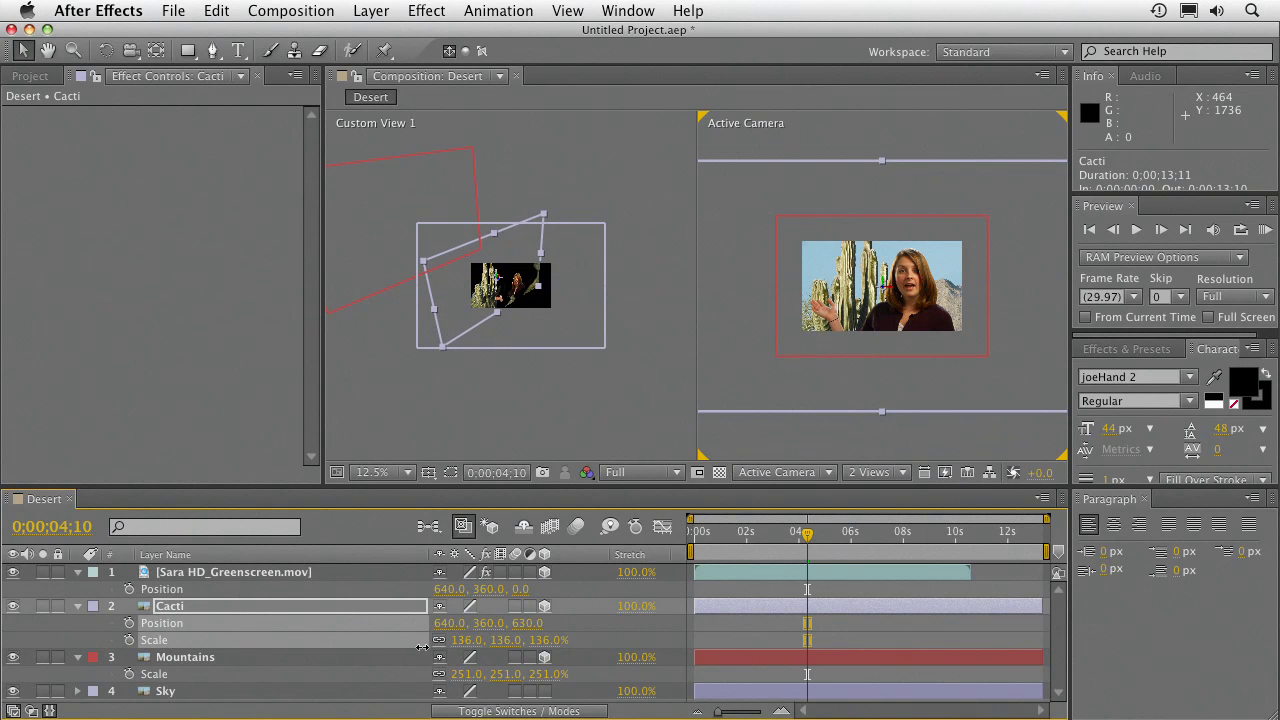
left_click(238, 575)
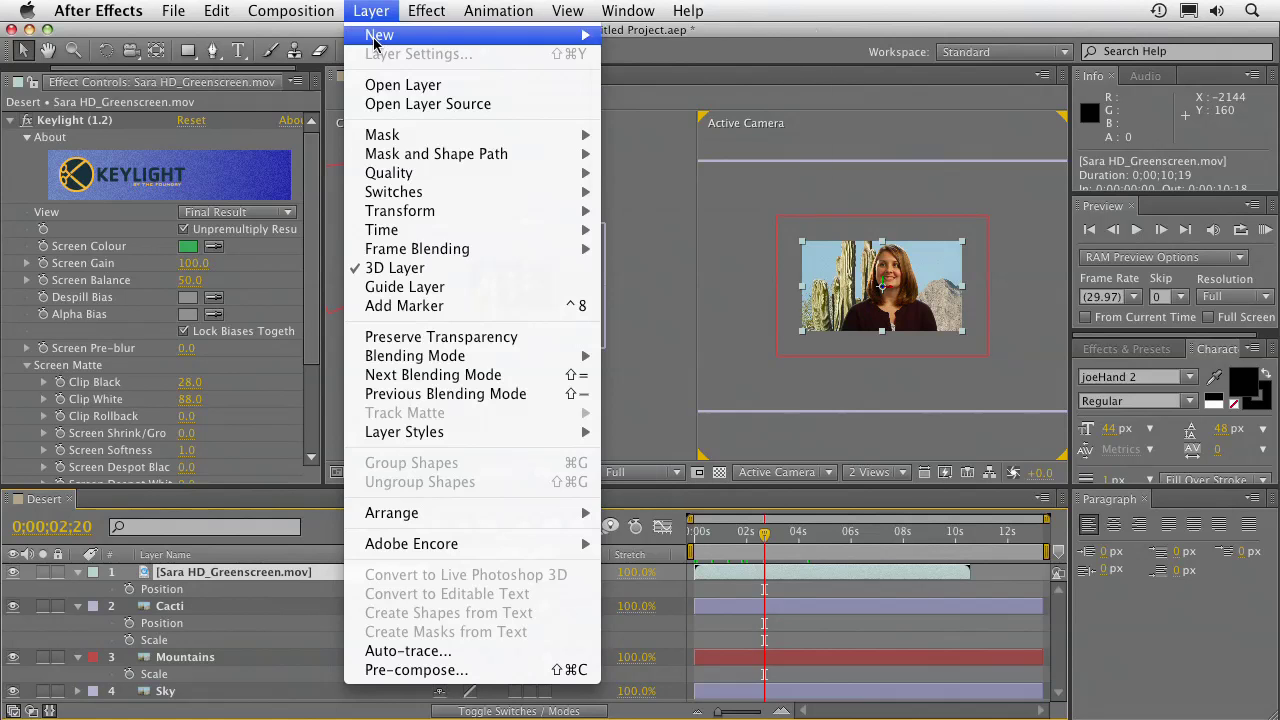
Add Camera 1 to the Desert comp using a longer lens preset.
mouse_move(376, 42)
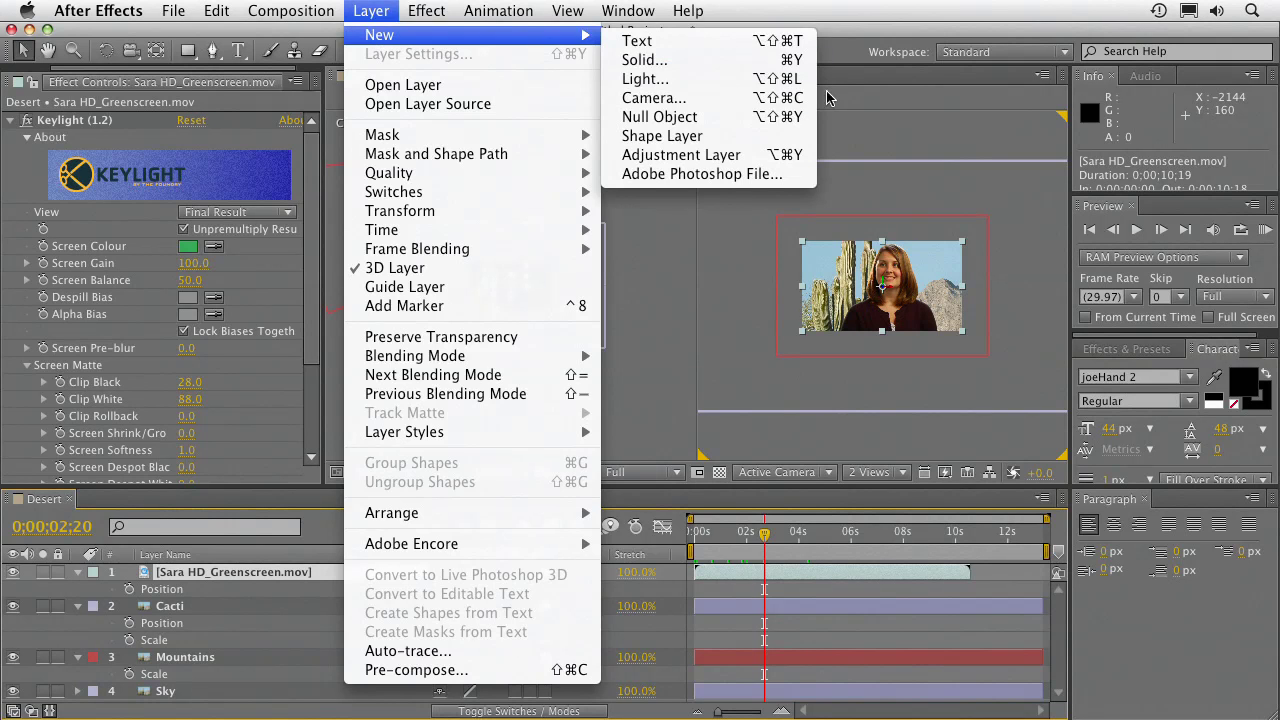
left_click(782, 96)
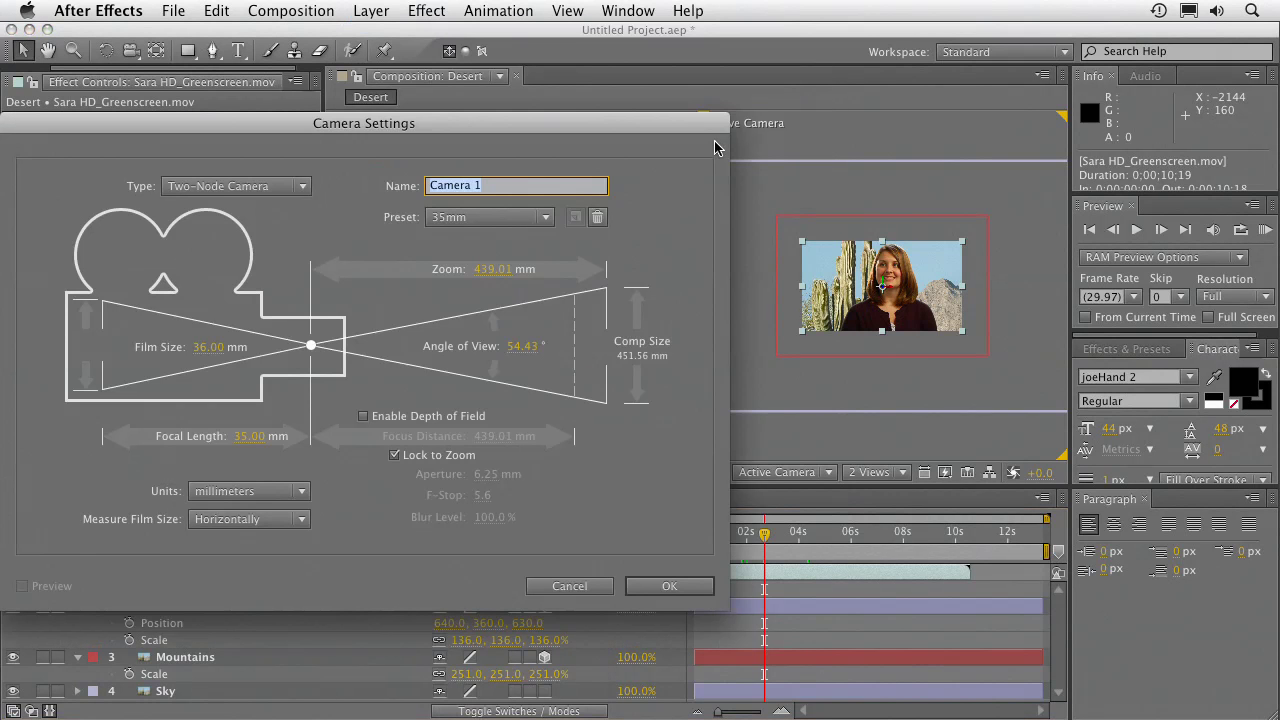
left_click(462, 218)
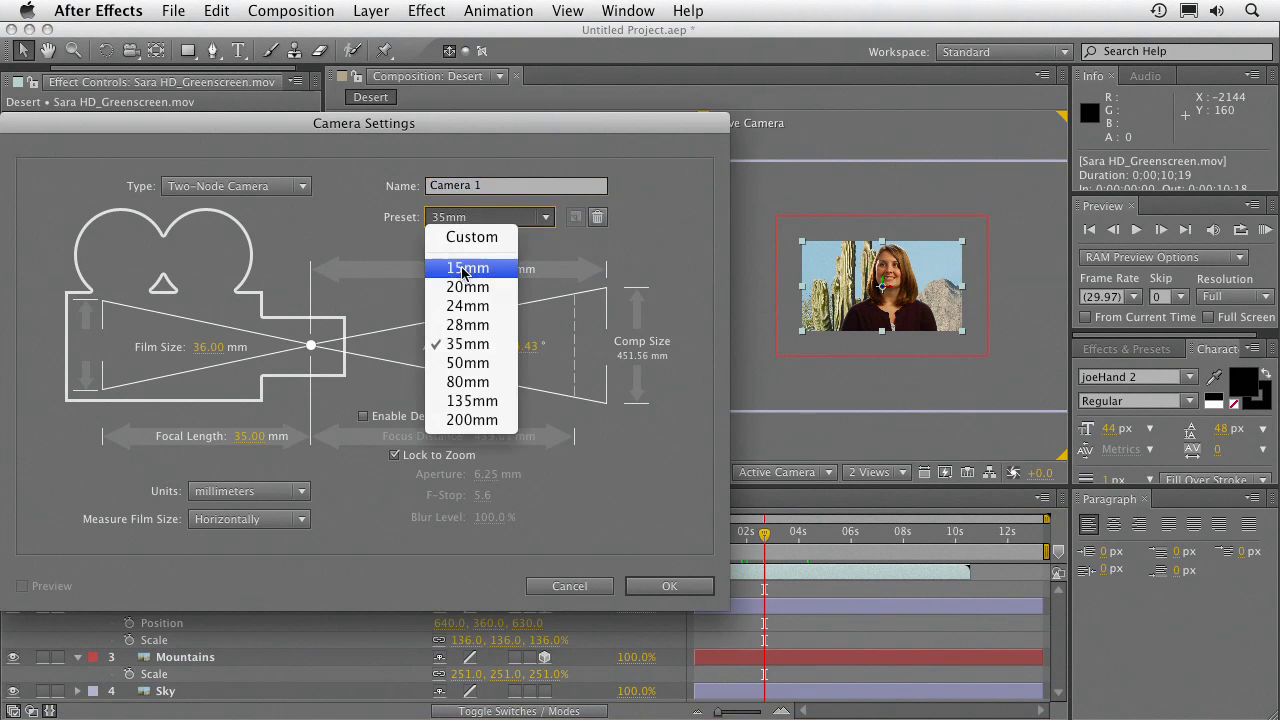
left_click(470, 370)
left_click(669, 588)
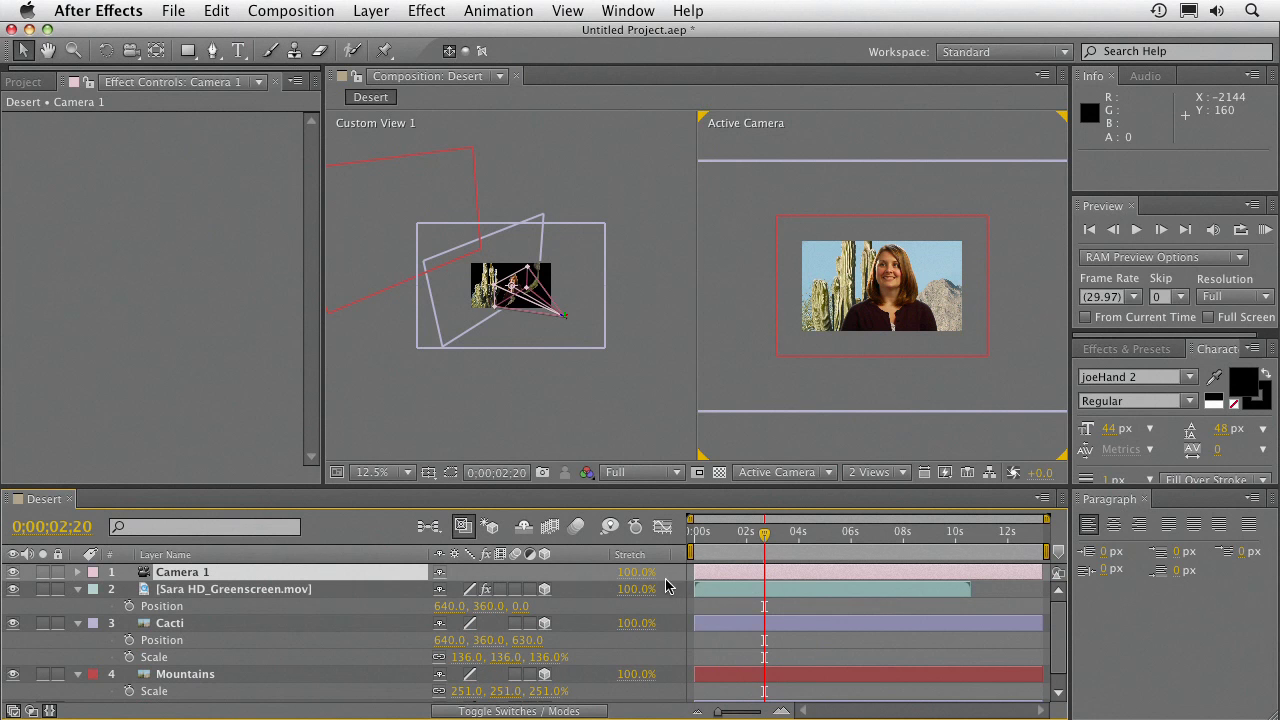
At 0s, drag Camera 1 left in Custom View 1 to Position -95.4, 360.0, -1777.8.
left_click_drag(790, 534, 803, 534)
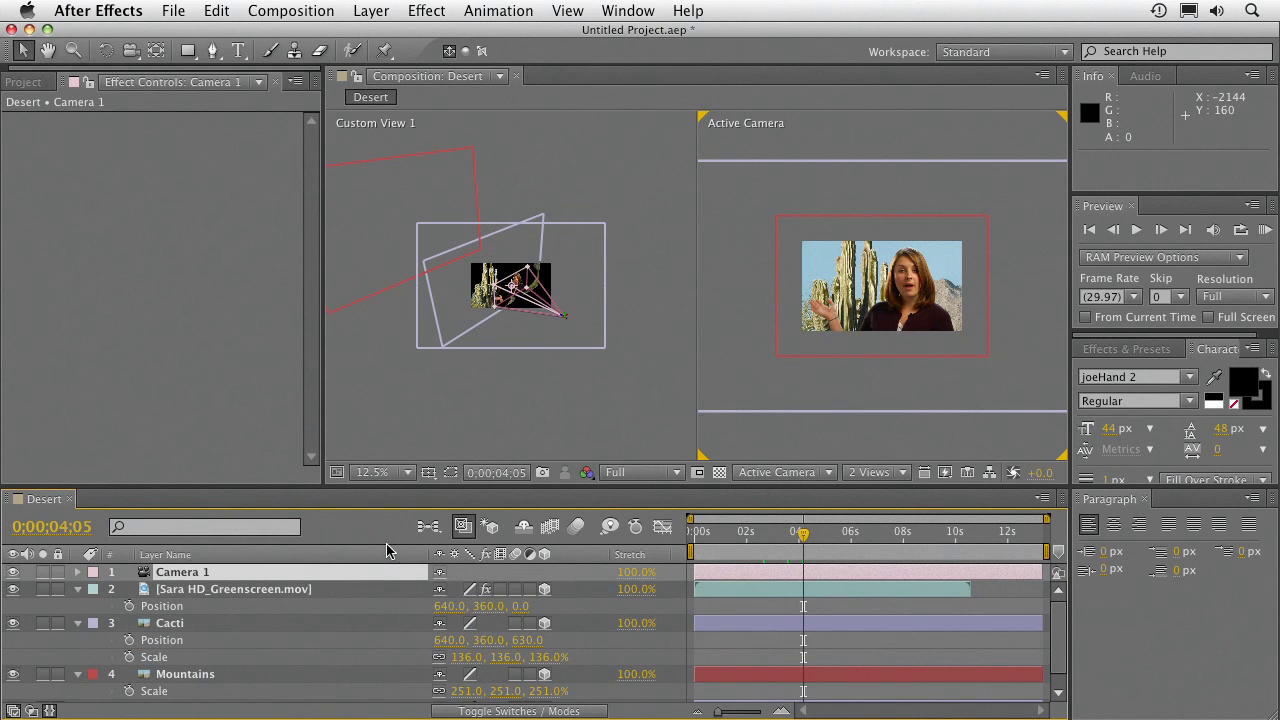
left_click(77, 572)
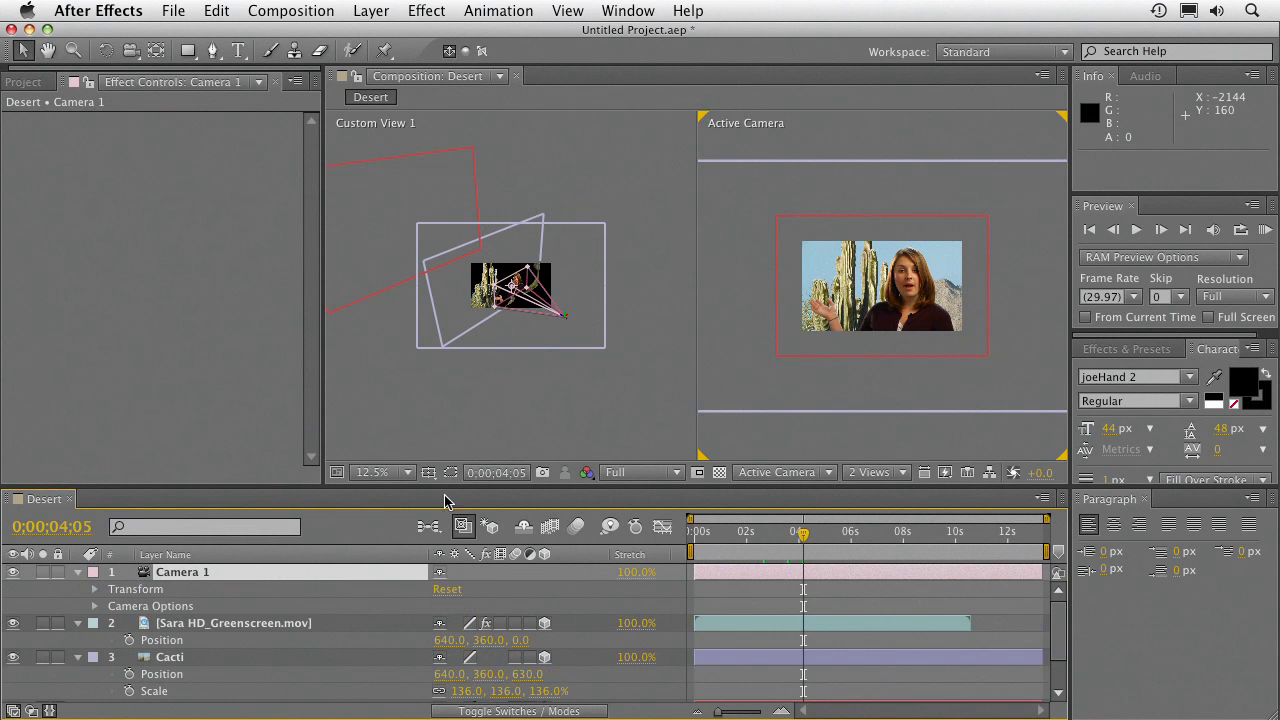
left_click(522, 396)
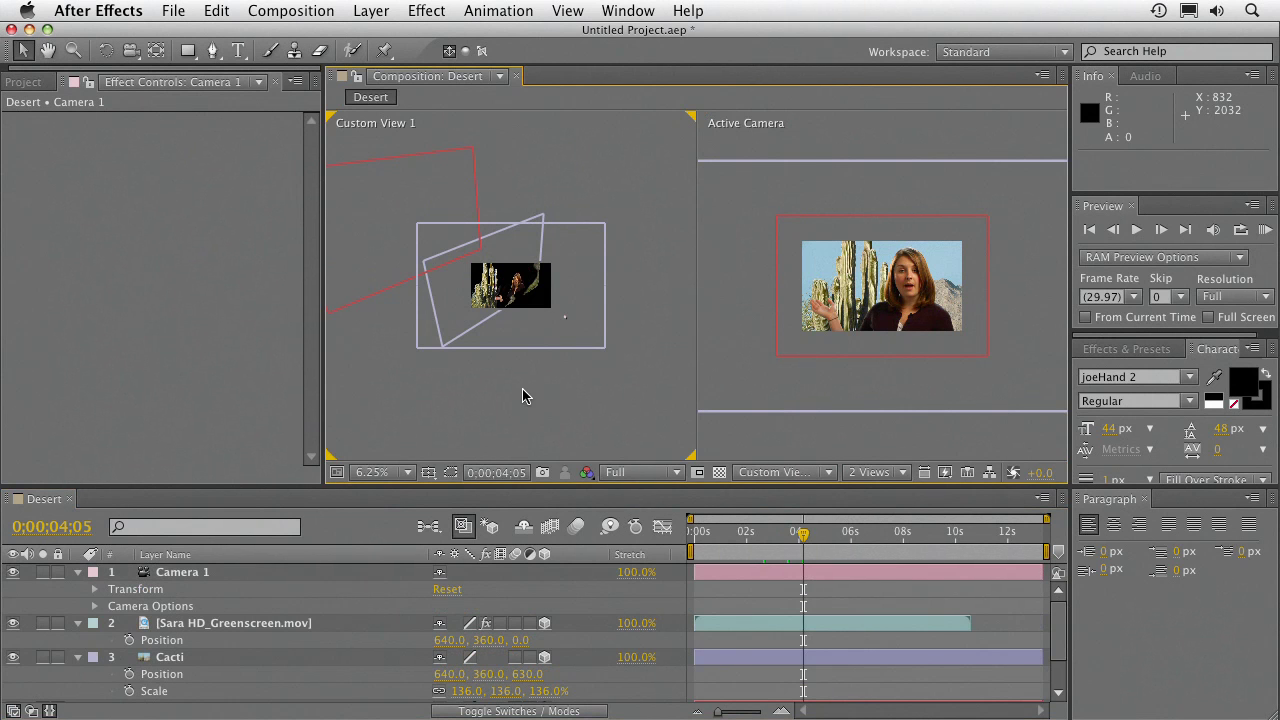
key("period")
key("c")
left_click_drag(523, 394, 470, 360)
left_click(183, 572)
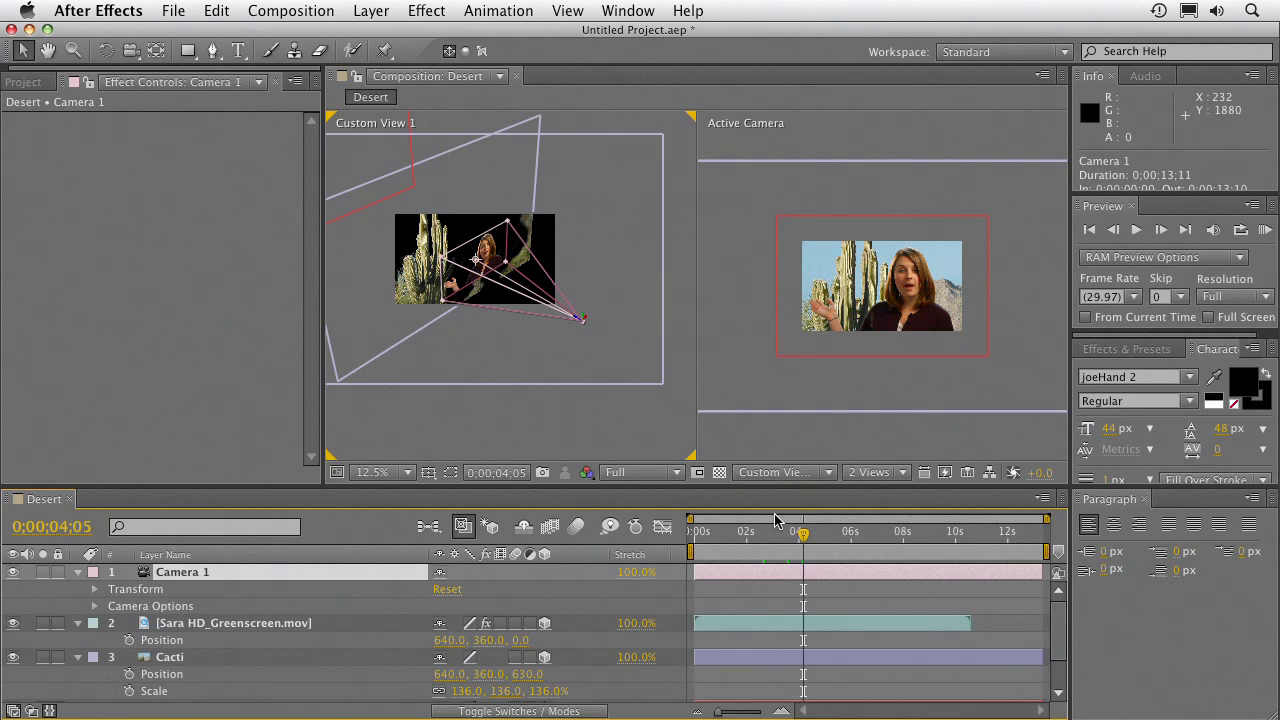
left_click_drag(744, 536, 676, 544)
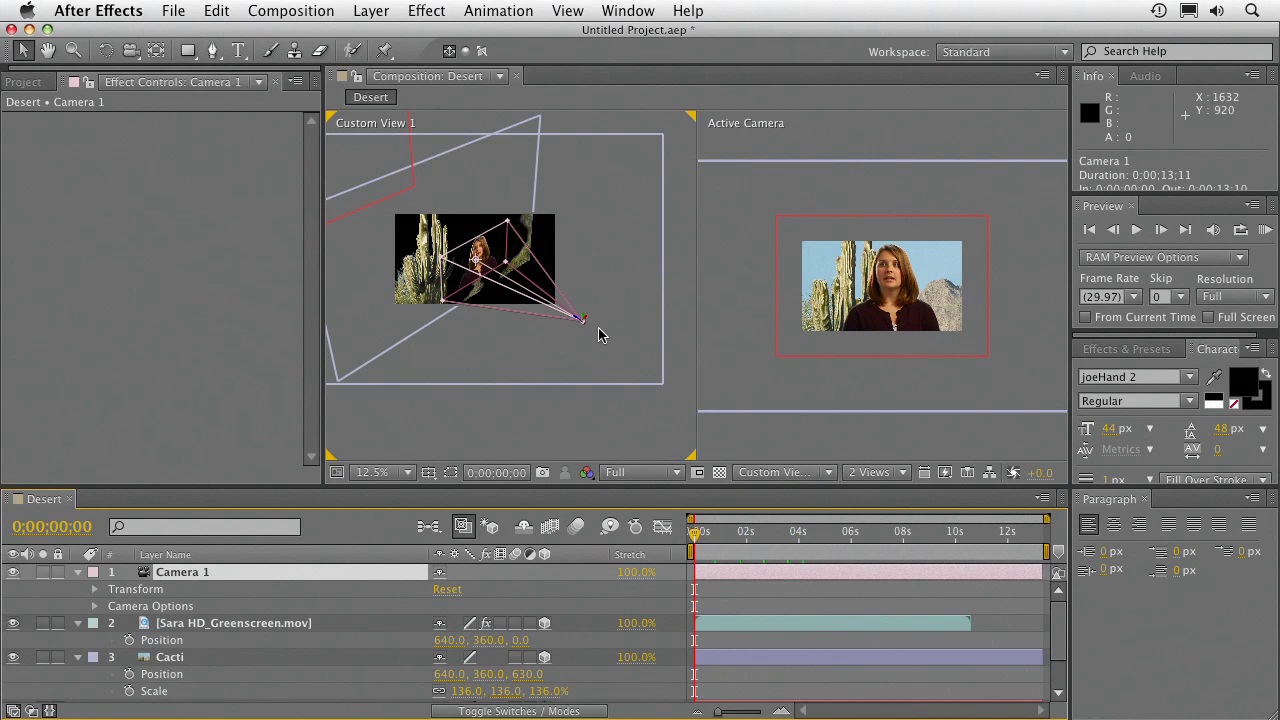
left_click_drag(588, 322, 486, 353)
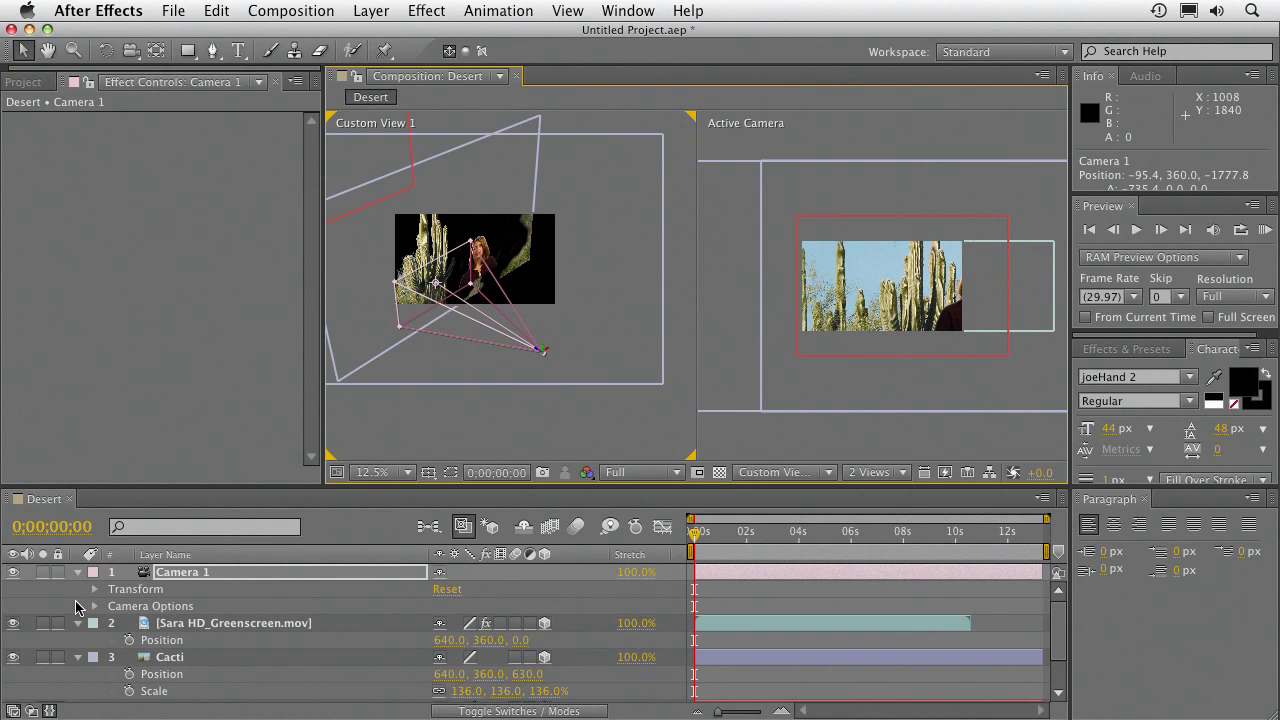
Set starting keyframes on Camera 1's Point of Interest and Position.
left_click(93, 589)
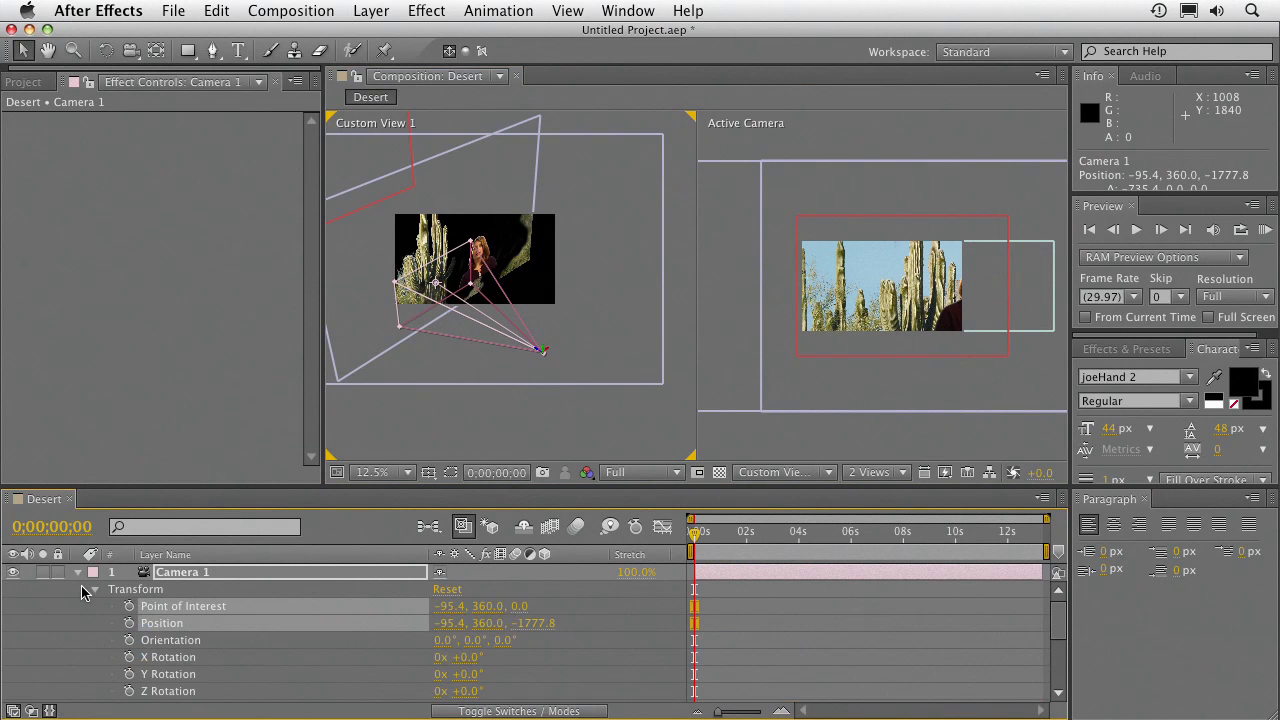
left_click(128, 606)
left_click(128, 623)
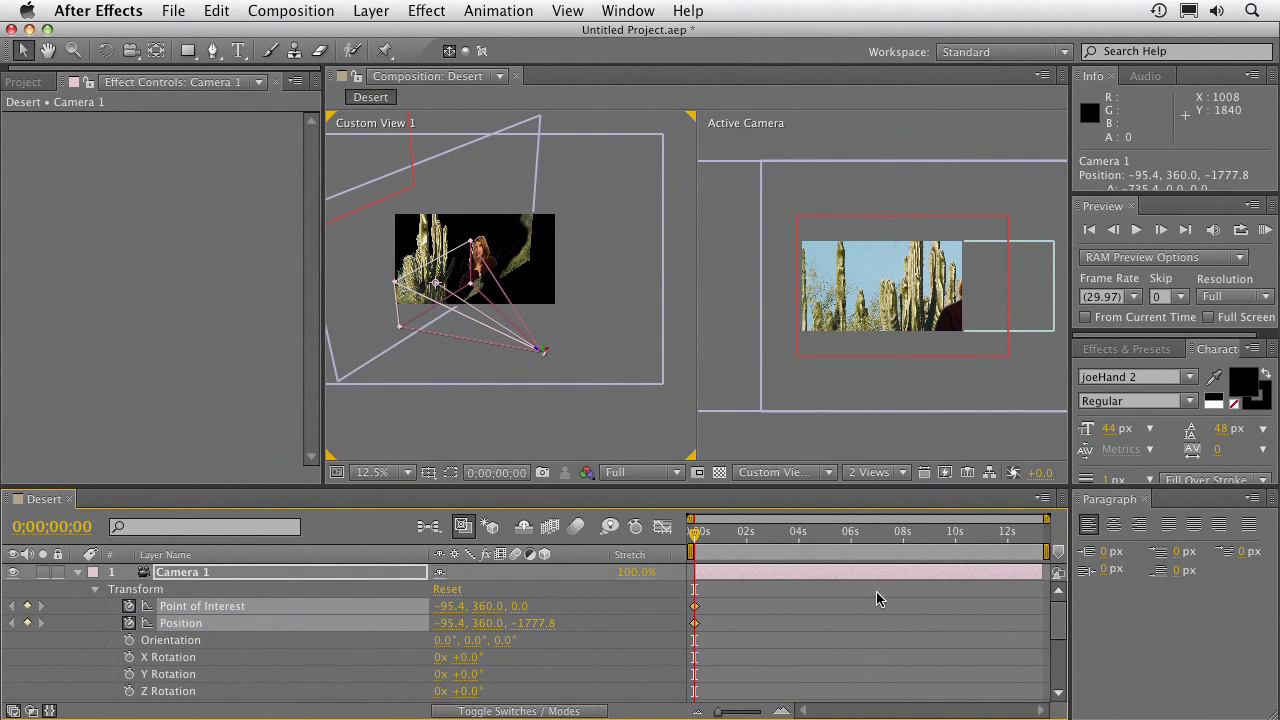
At 0;00;04;03, move Camera 1 to Position 350.5, 360.0, -1777.8 and Point of Interest 475.5, 360.0, 0.0.
left_click_drag(776, 540, 801, 543)
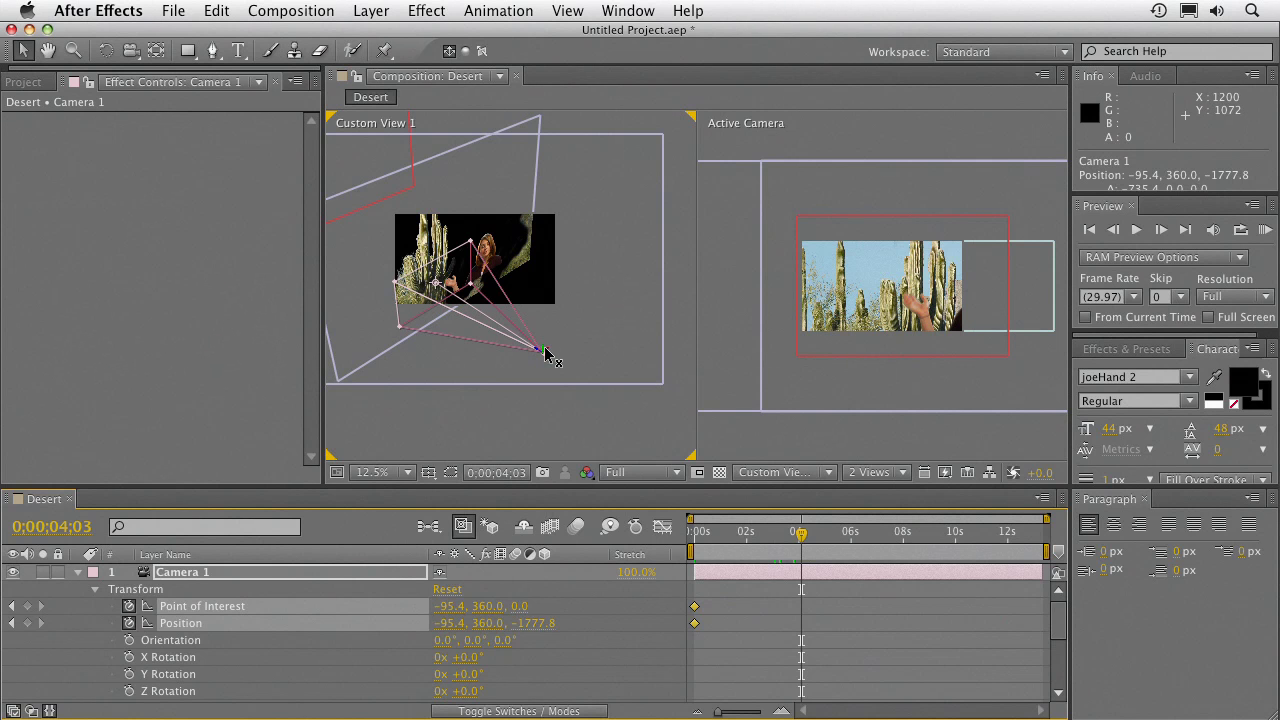
left_click_drag(546, 354, 553, 318)
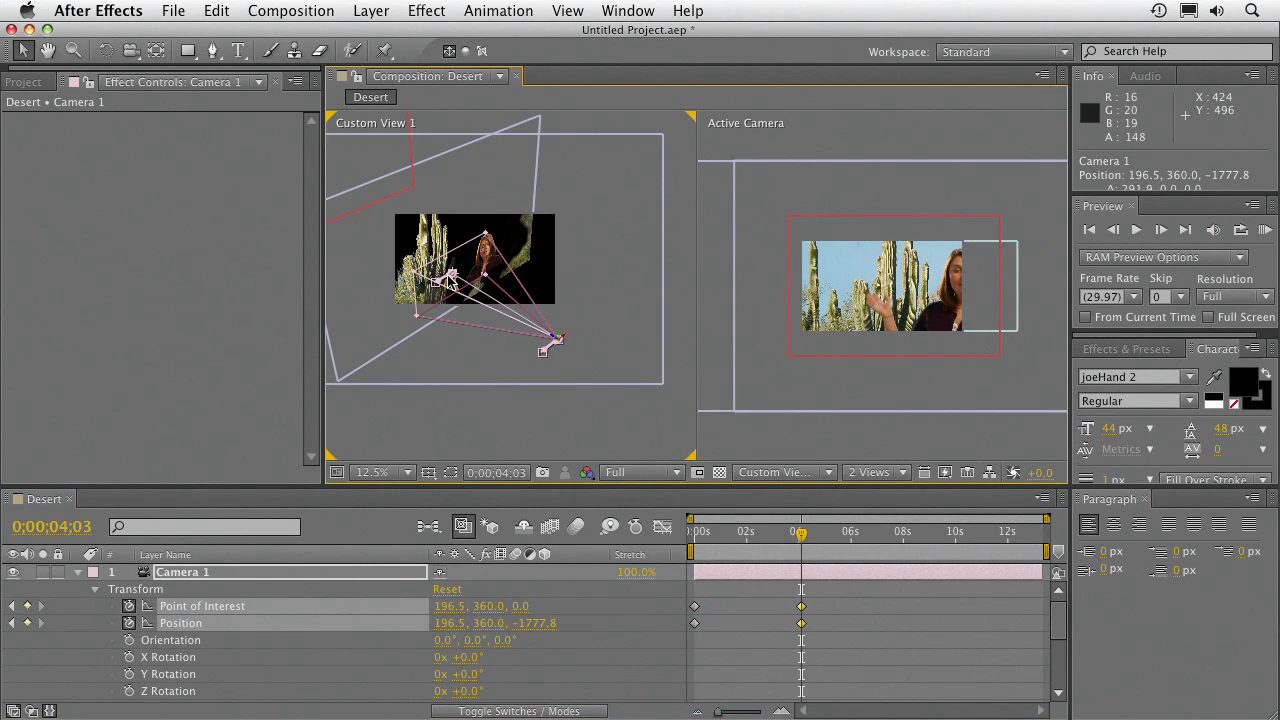
left_click_drag(455, 613, 596, 627)
left_click(891, 448)
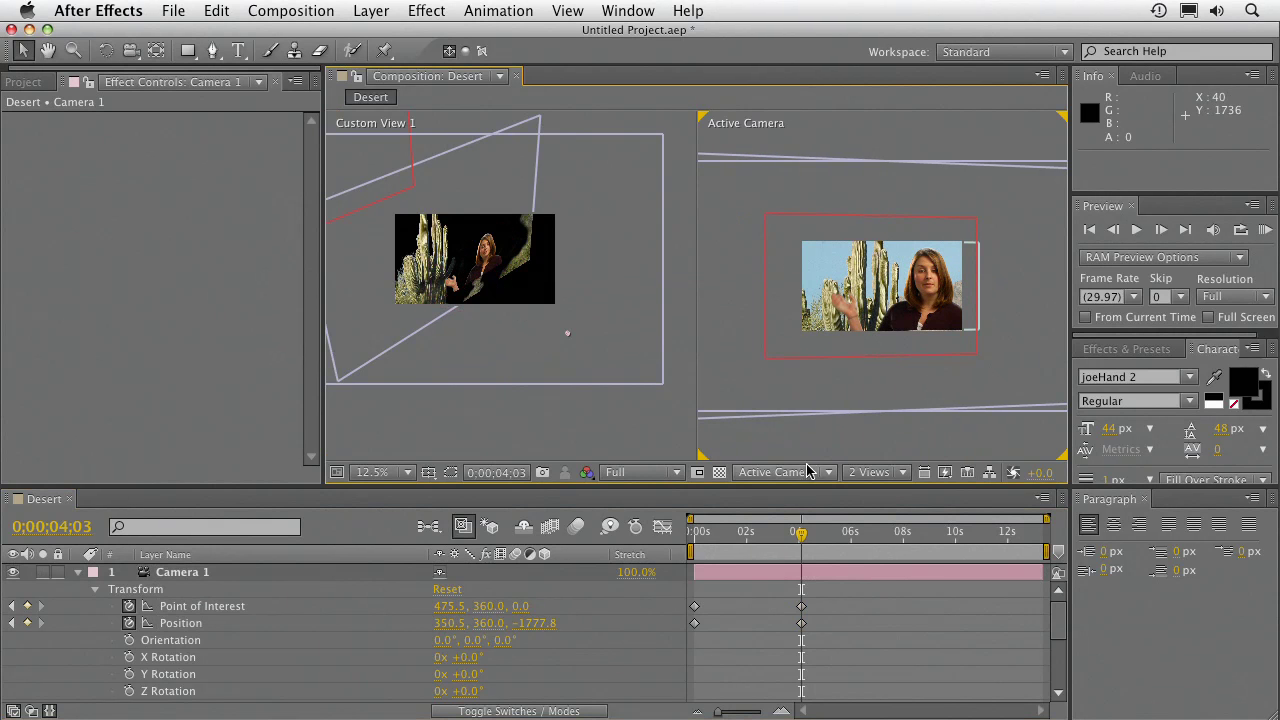
Switch the viewer to a single Active Camera view and set preview resolution to Half.
left_click(808, 471)
left_click(870, 472)
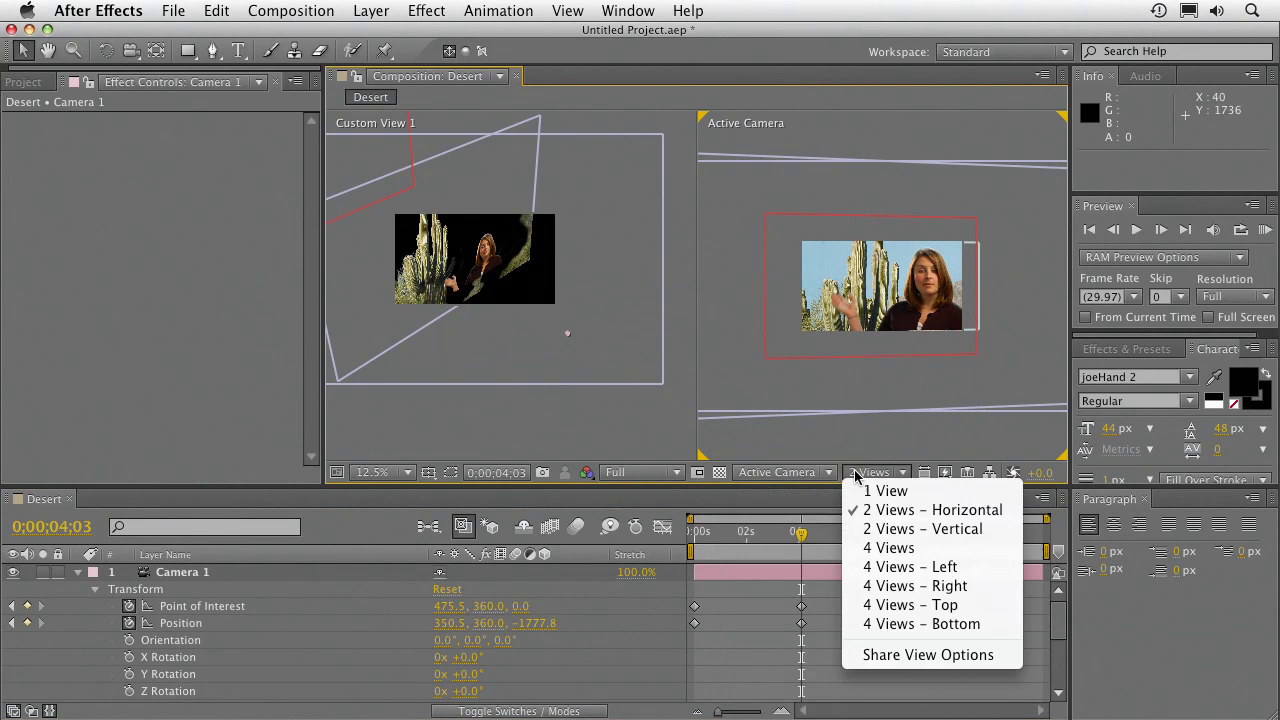
left_click(868, 486)
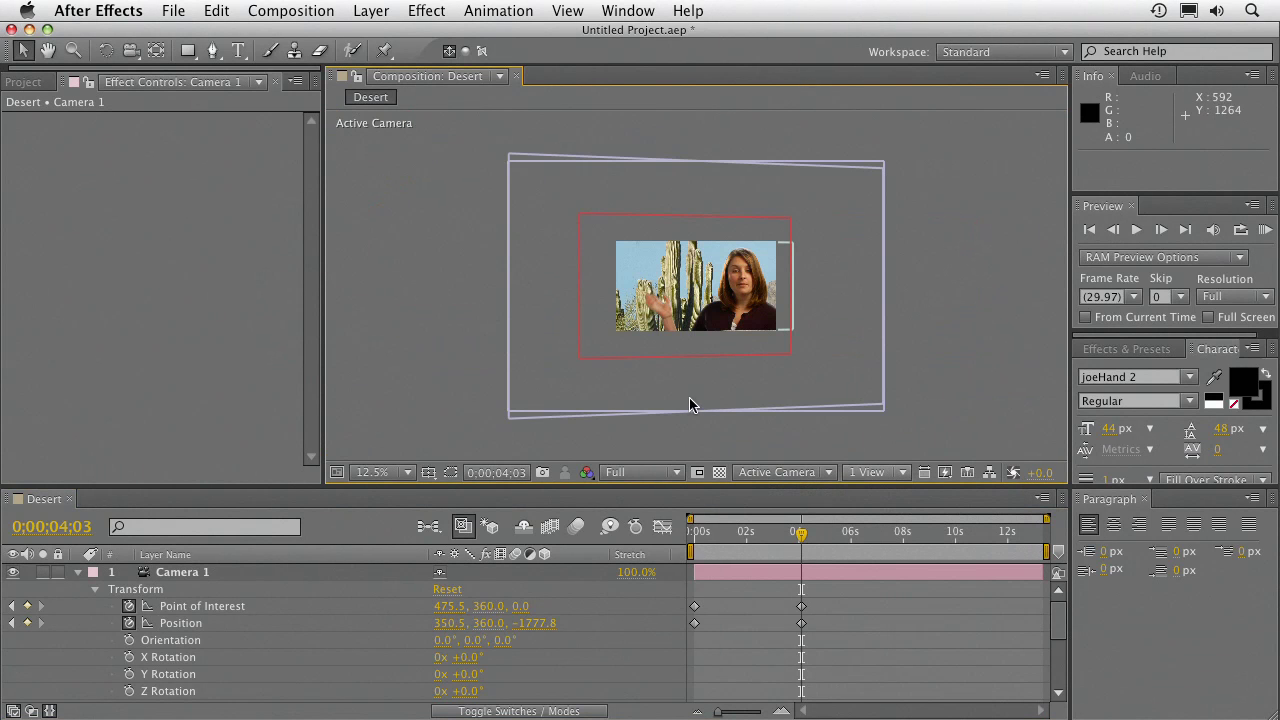
scroll(690, 404, "up", 9)
scroll(683, 396, "down", 6)
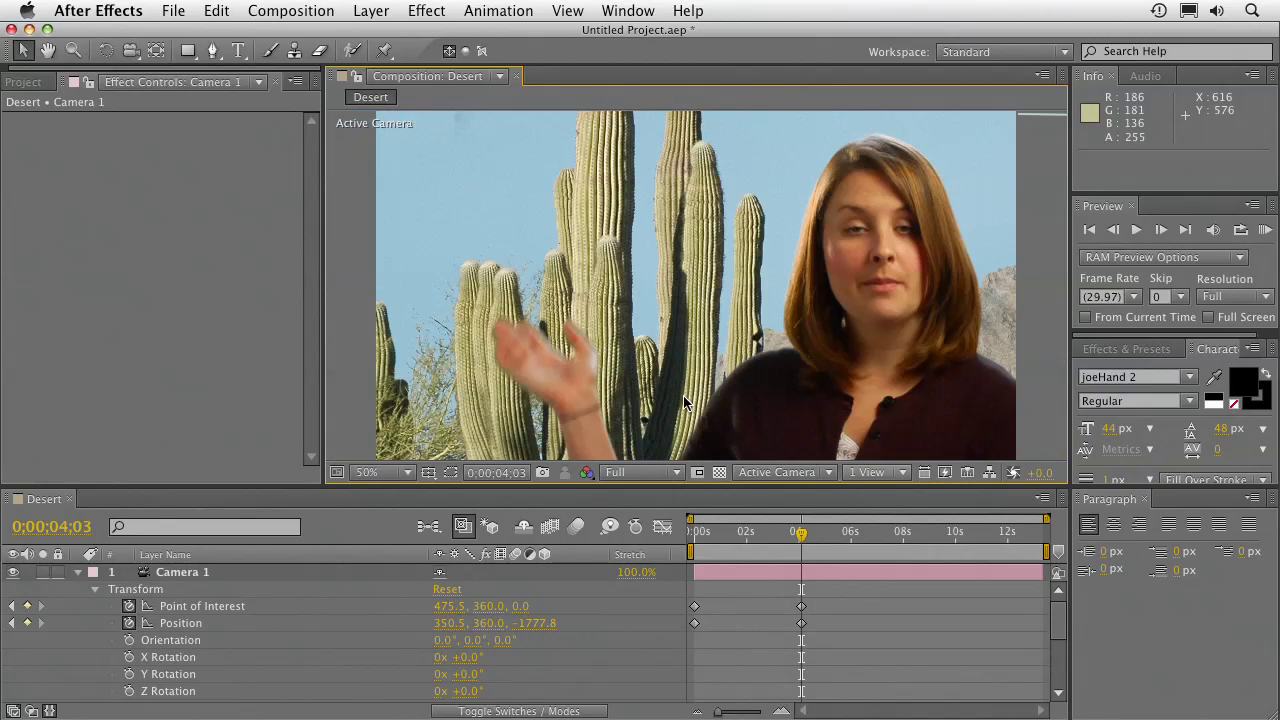
left_click(1237, 296)
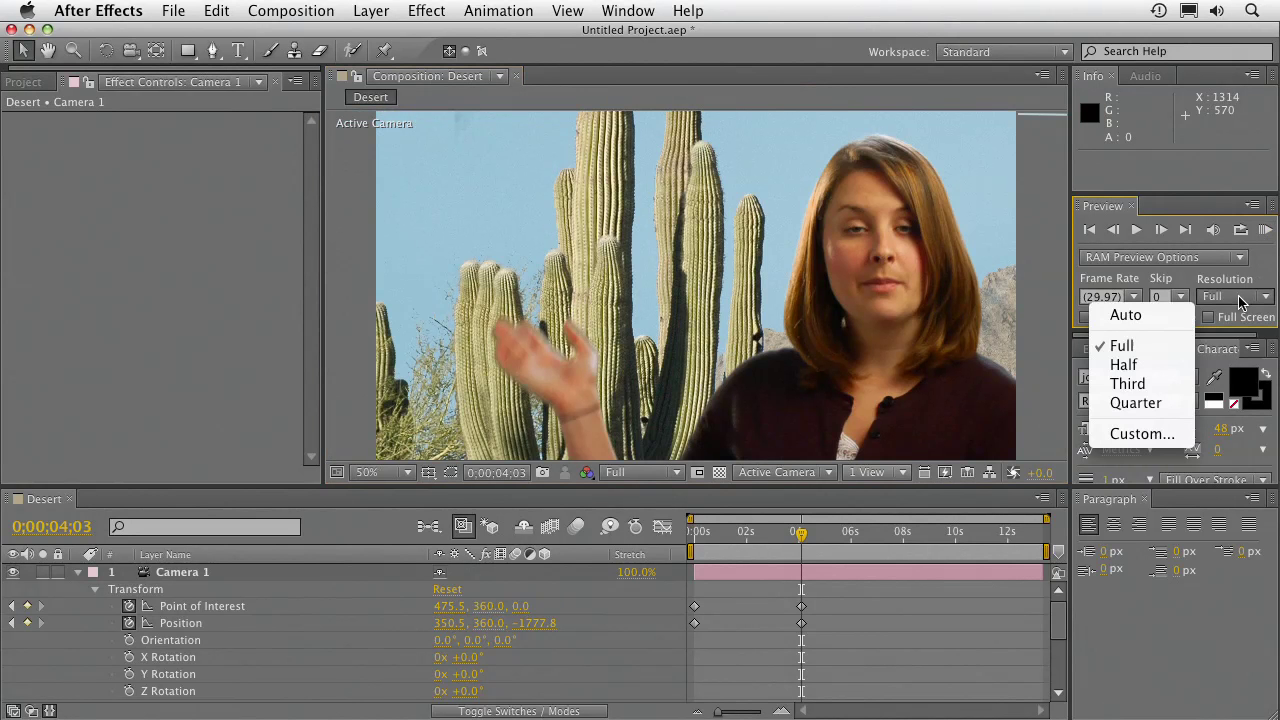
left_click(1128, 364)
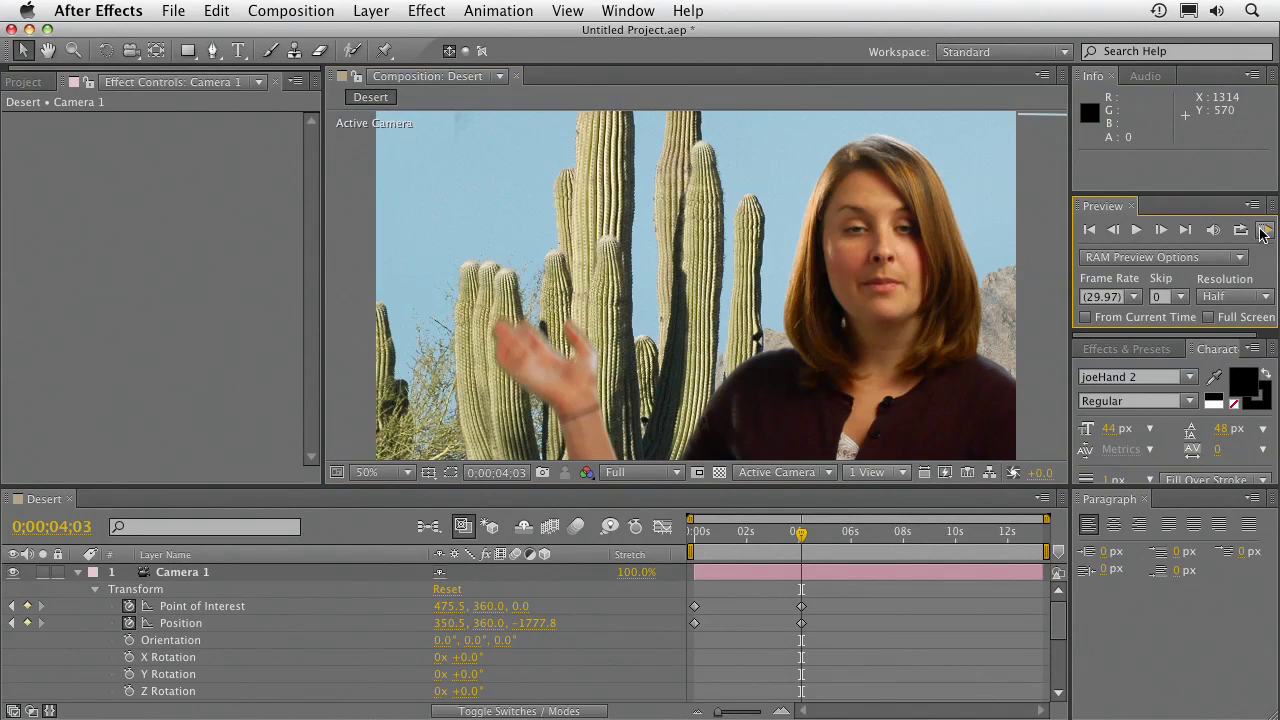